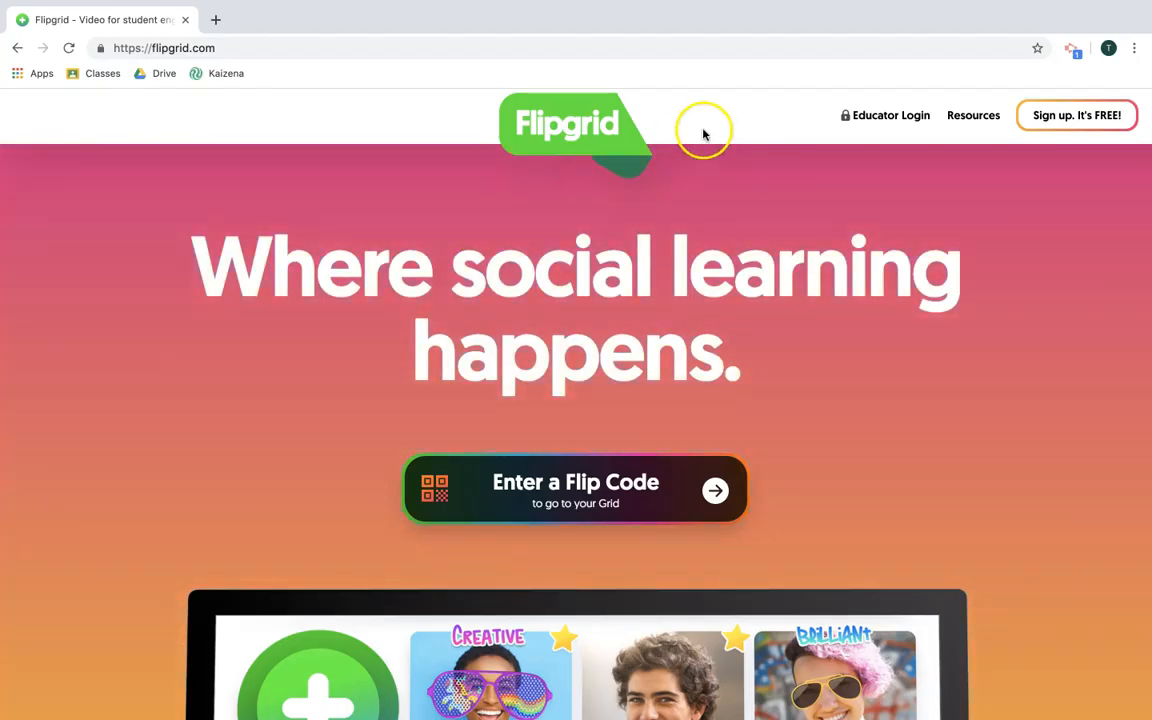
- Sign up for a Flipgrid educator account with Google, using the teacher's Google account
left_click(1073, 130)
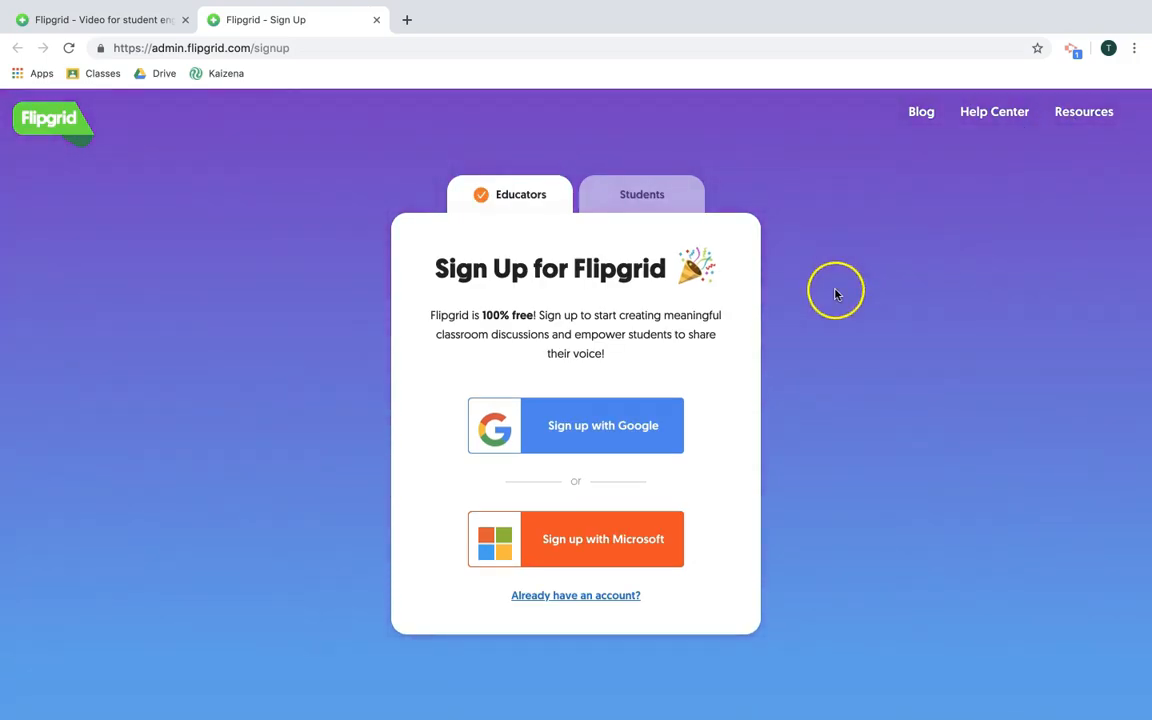
left_click(617, 427)
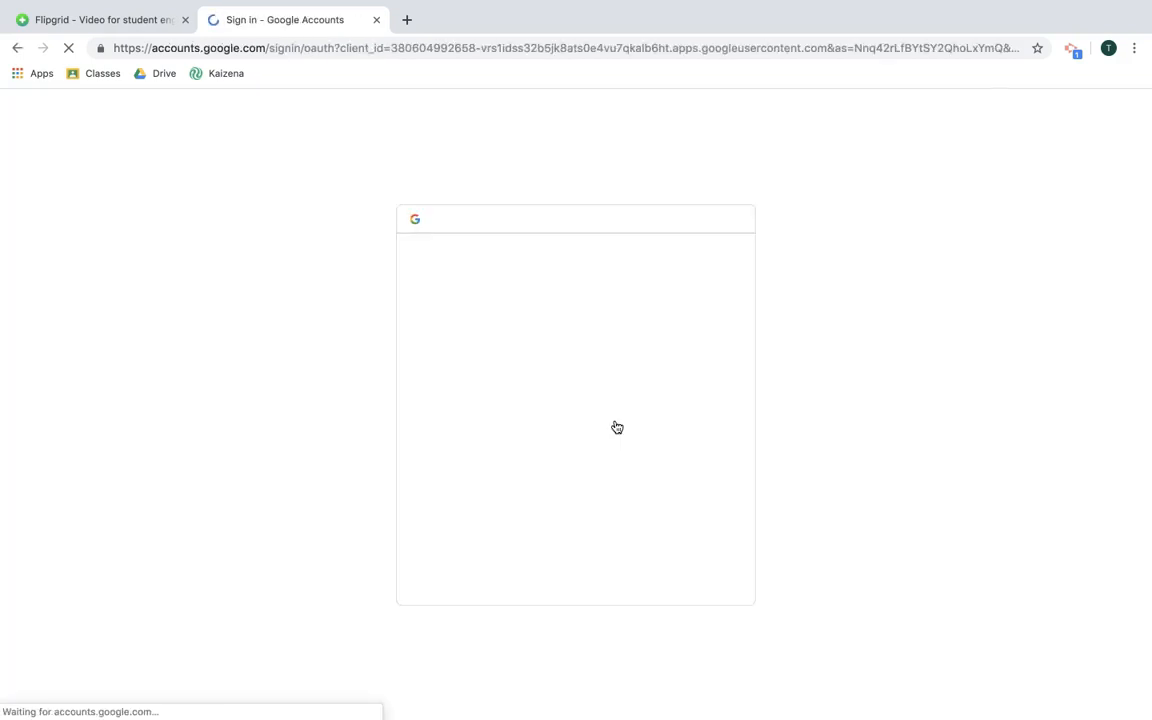
left_click(581, 386)
left_click(613, 440)
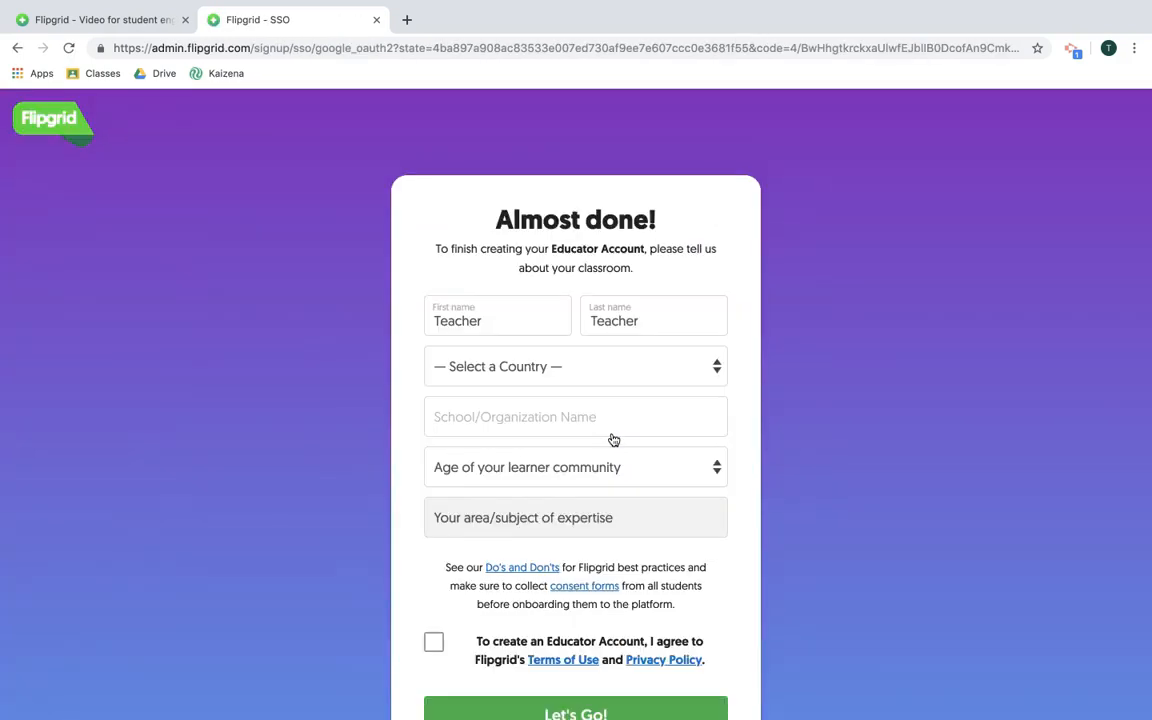
- Select the country and enter American School Foundation of Guadalajara as the school name
left_click(597, 401)
left_click(668, 367)
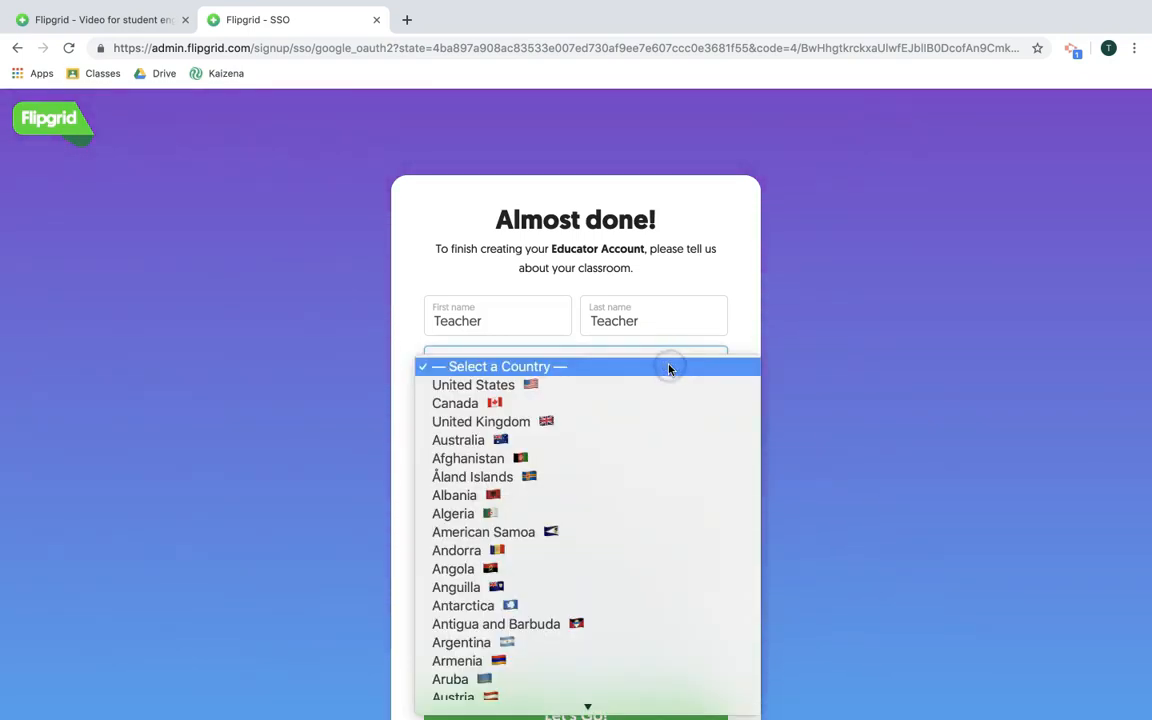
scroll(524, 586, "down", 20)
left_click(522, 641)
left_click(522, 416)
type("American School Foundation of Guadalajara")
- Choose the age of the learner community and the subject of expertise in the educator sign-up form
left_click(594, 468)
left_click(565, 522)
left_click(565, 519)
left_click(555, 640)
- Agree to the Terms of Use and Privacy Policy and finish creating the educator account
left_click(448, 644)
scroll(460, 635, "down", 2)
left_click(518, 617)
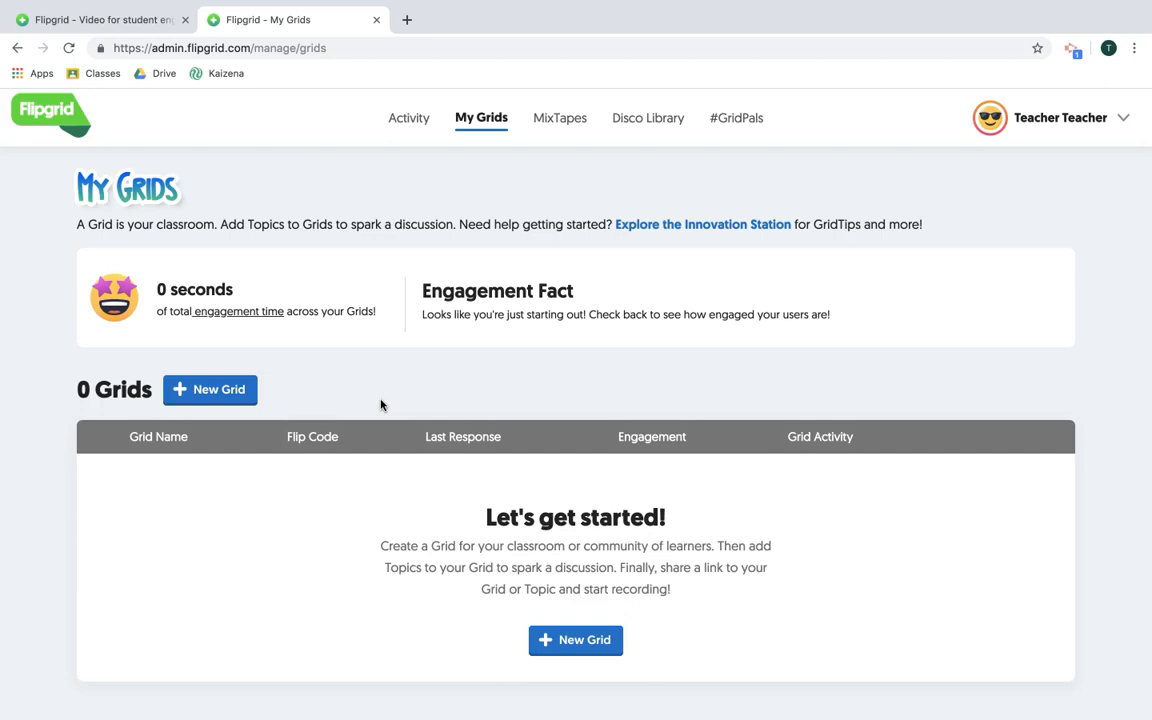
- Start a new Grid and set its community type to PLCs and Public Grids
left_click(221, 391)
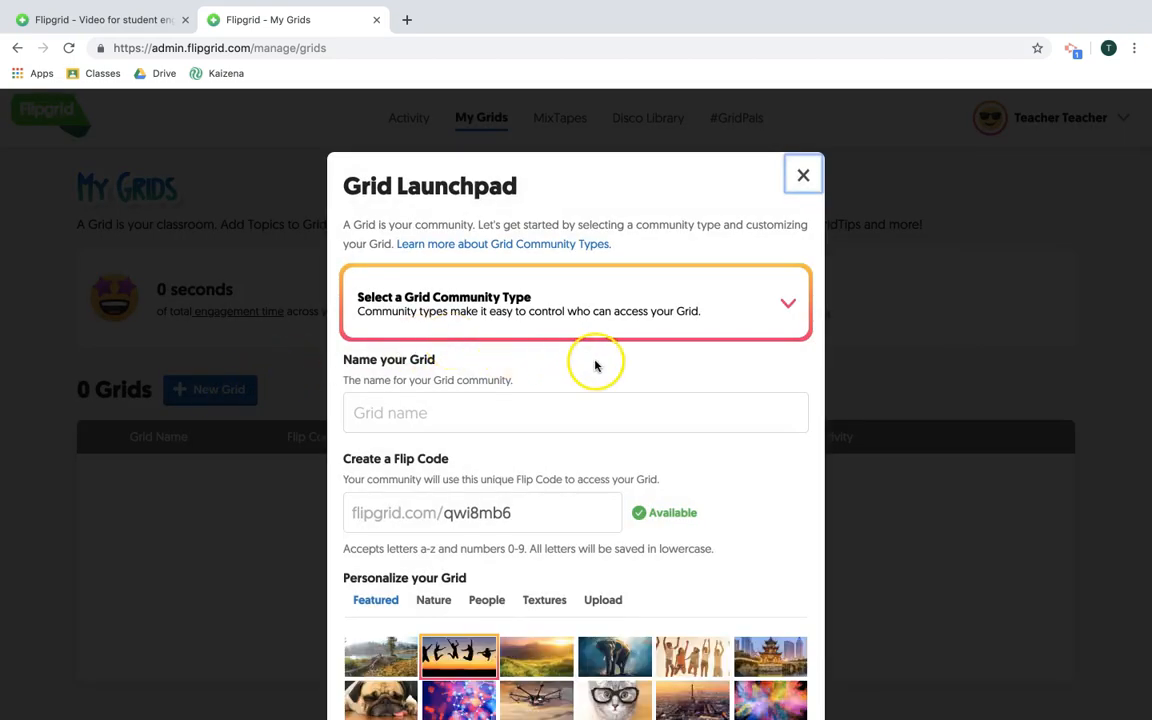
left_click(668, 311)
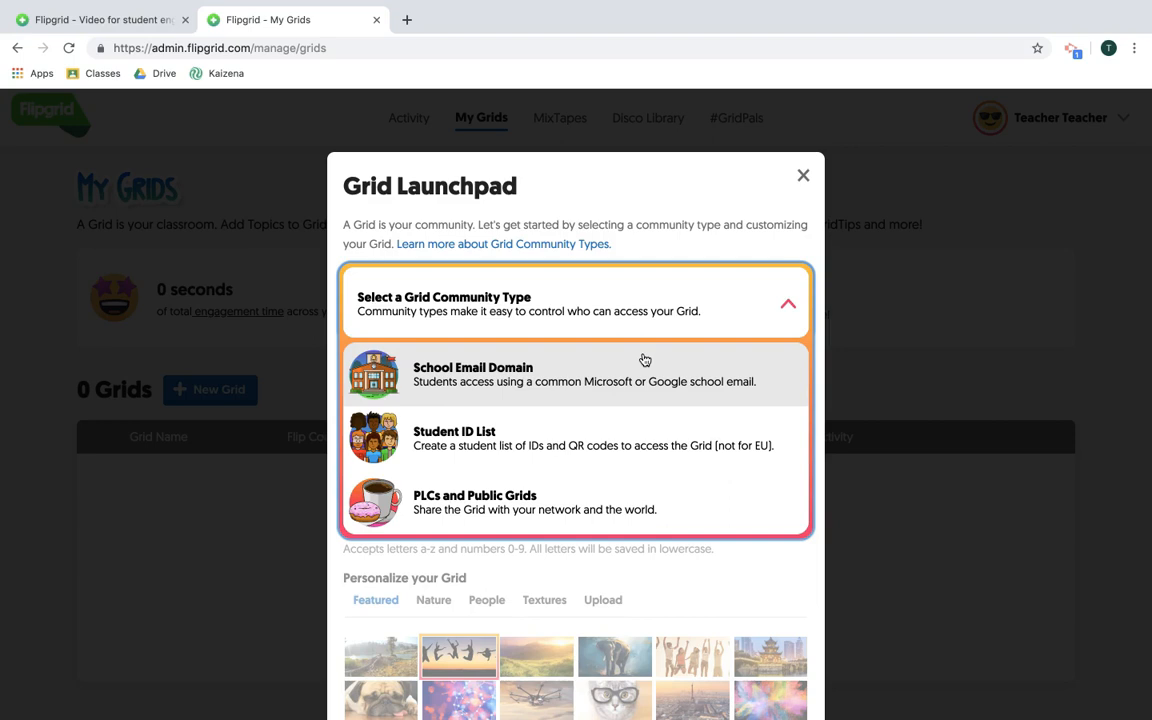
left_click(623, 428)
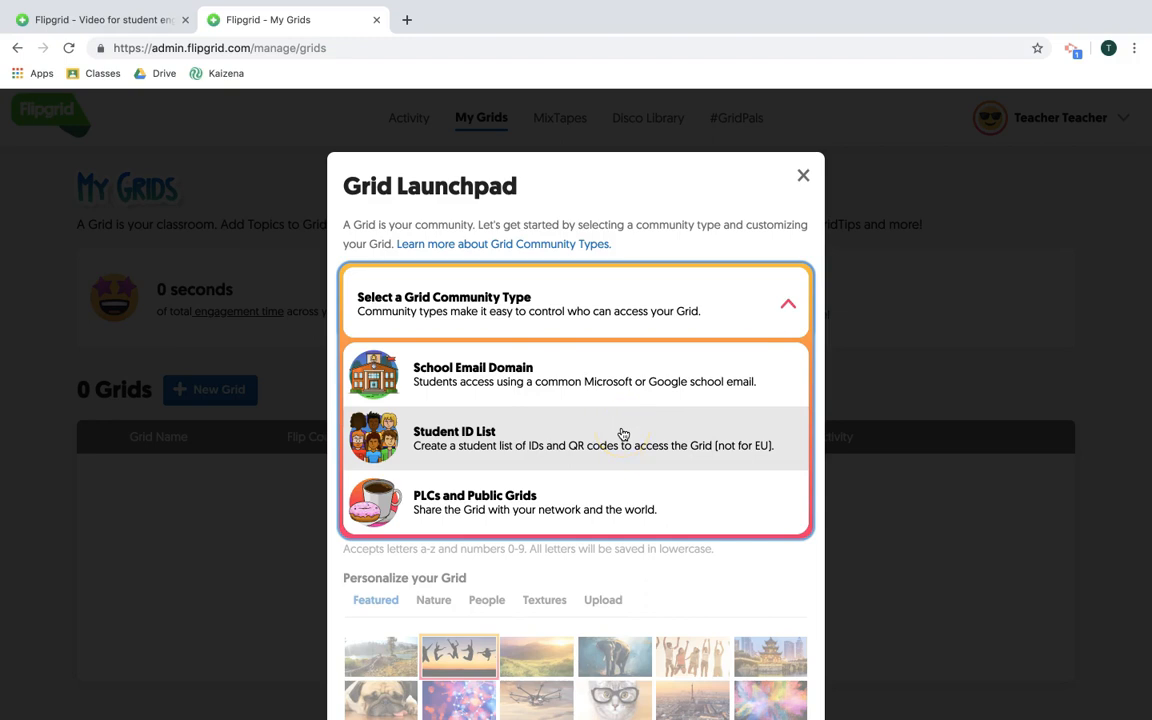
left_click(617, 497)
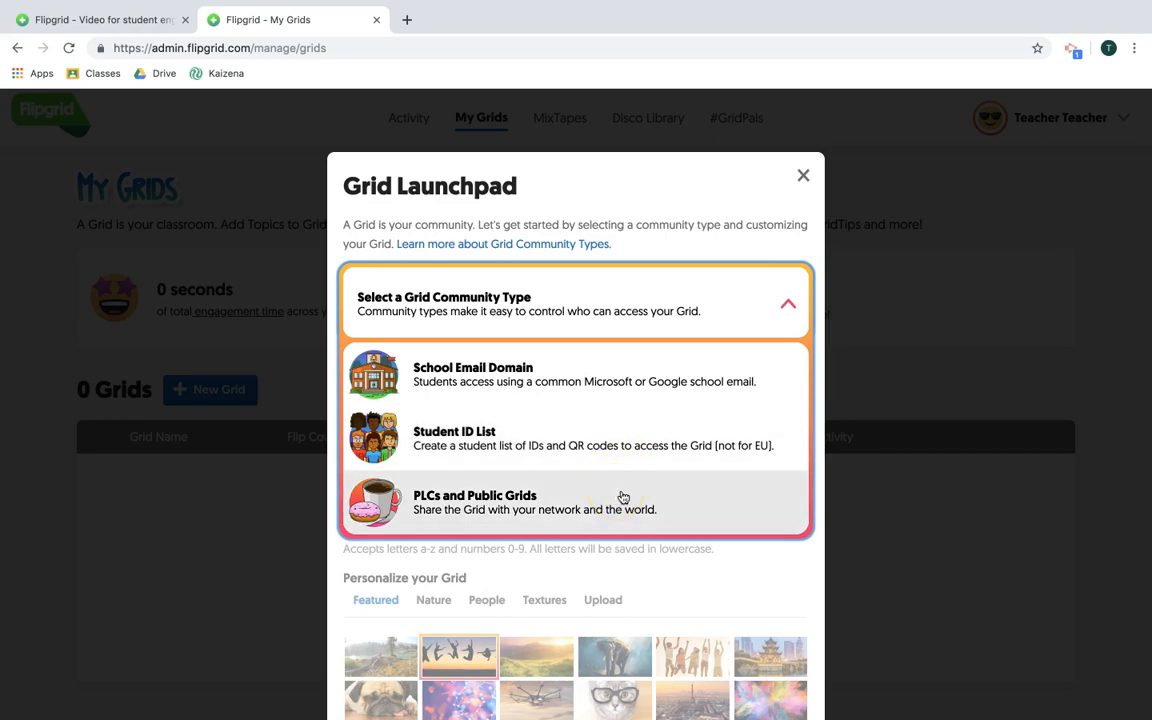
left_click(616, 495)
left_click(561, 478)
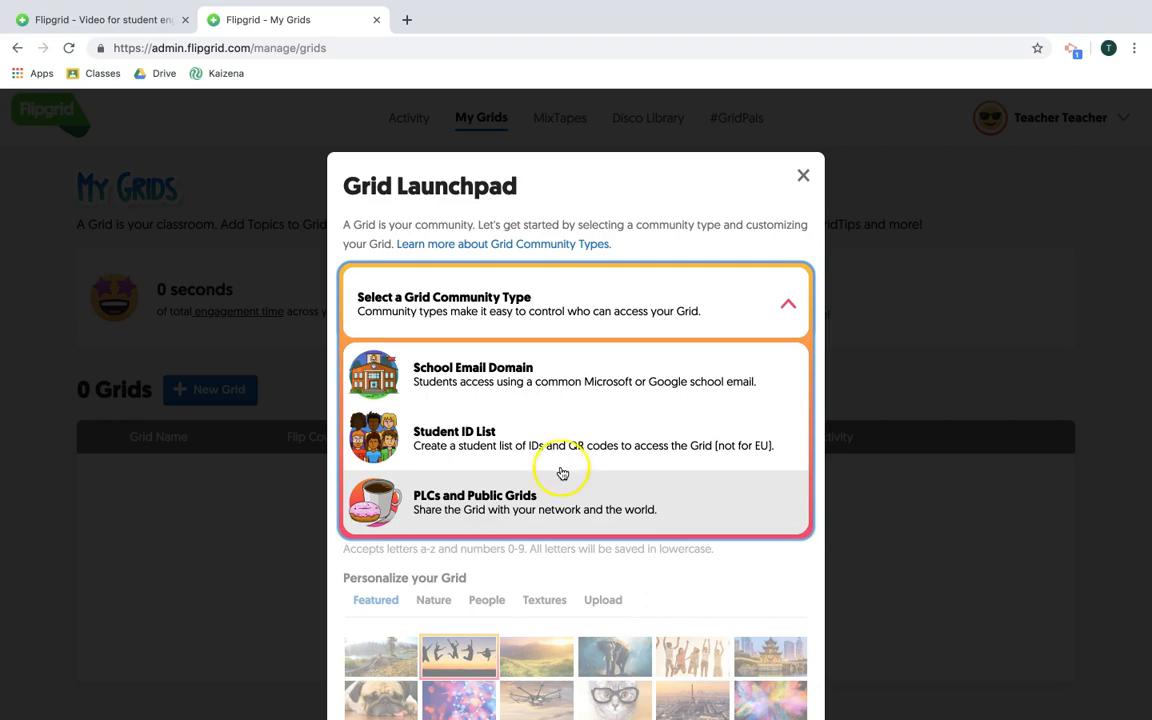
left_click(546, 487)
- Name the Grid Story Elements and review its Flip Code
left_click(523, 422)
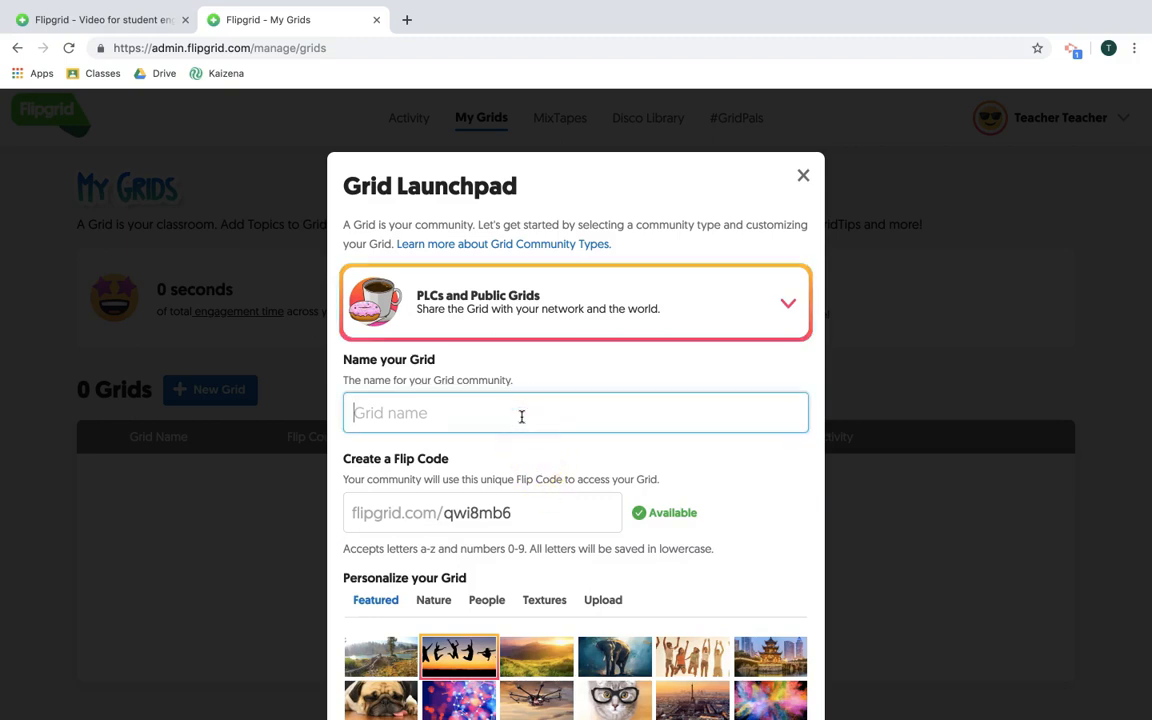
type("Story Elements")
left_click(465, 456)
scroll(461, 472, "down", 1)
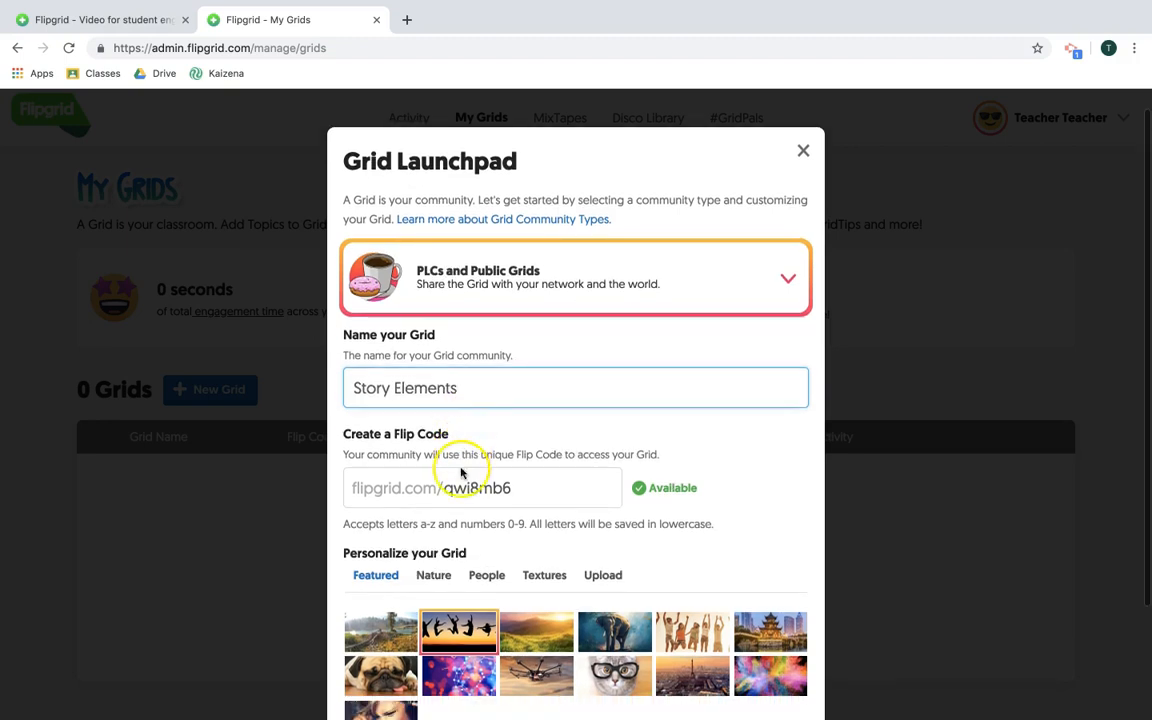
left_click(524, 485)
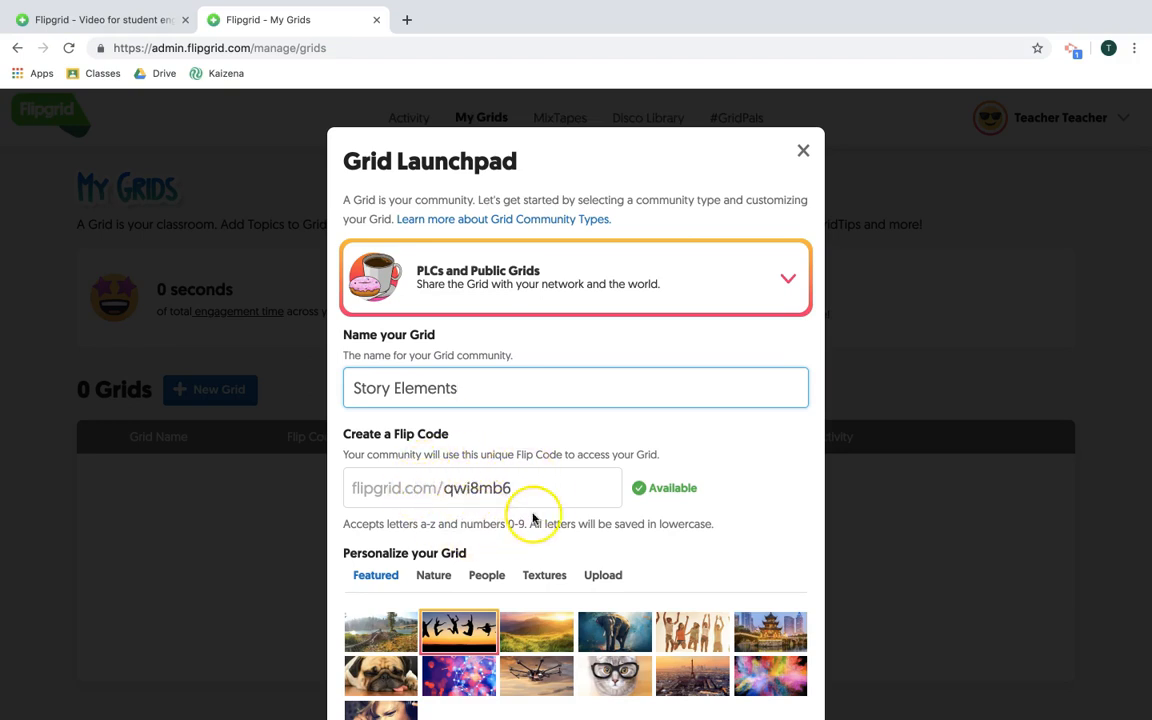
- Browse the cover image categories, choose the featured sunlit green hills image, and launch the Grid without a password
scroll(542, 499, "down", 2)
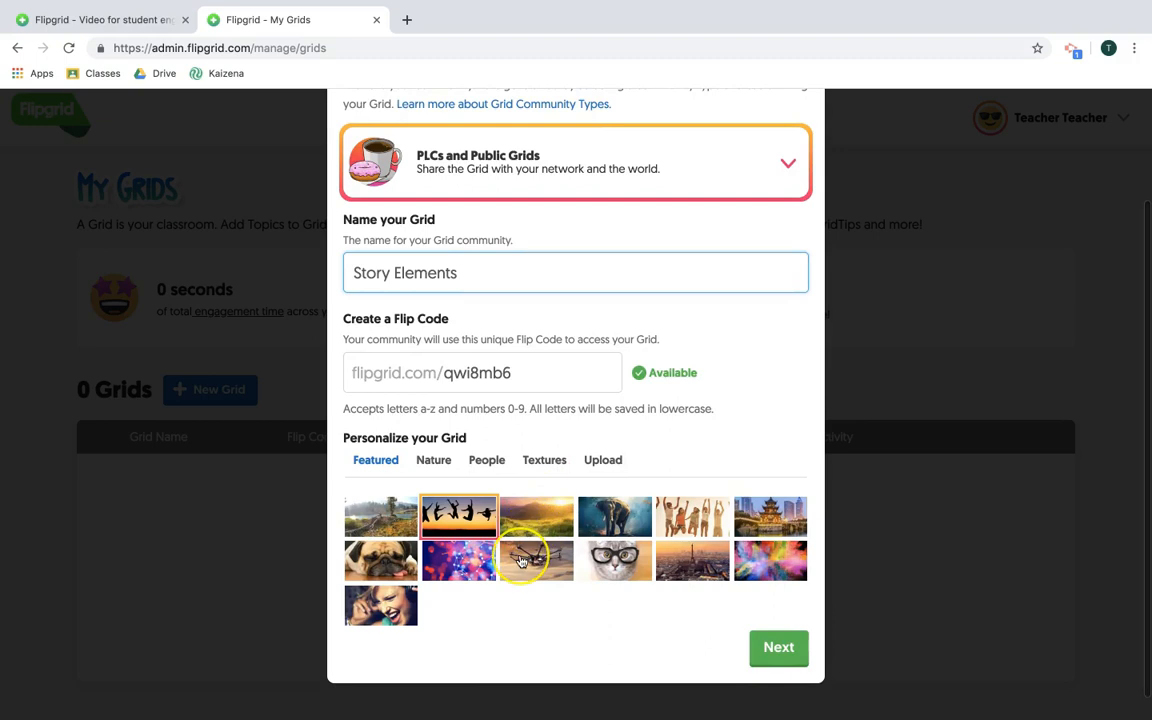
left_click(445, 469)
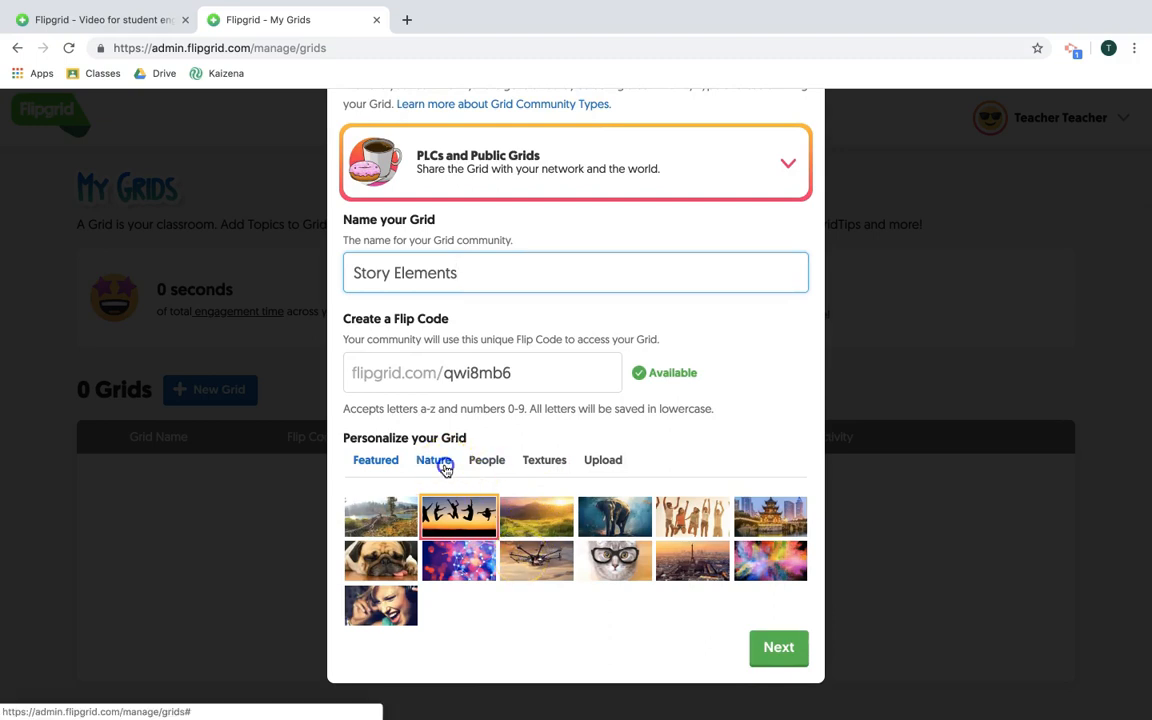
left_click(486, 466)
left_click(540, 463)
left_click(601, 460)
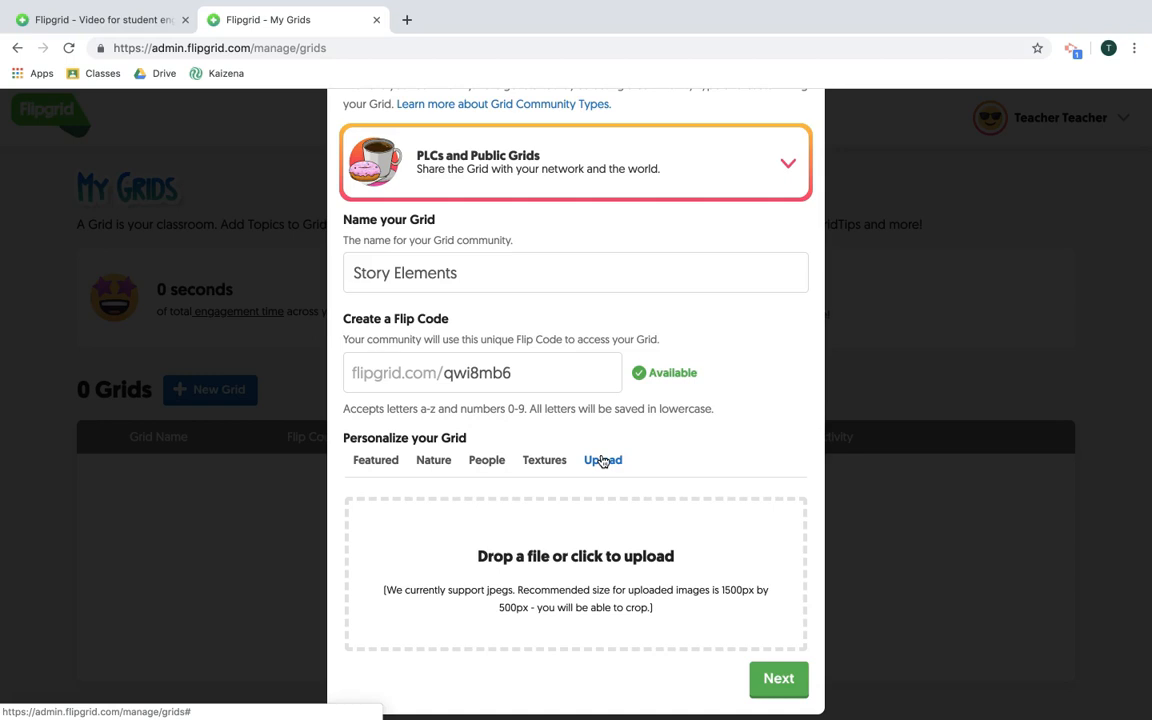
left_click(388, 461)
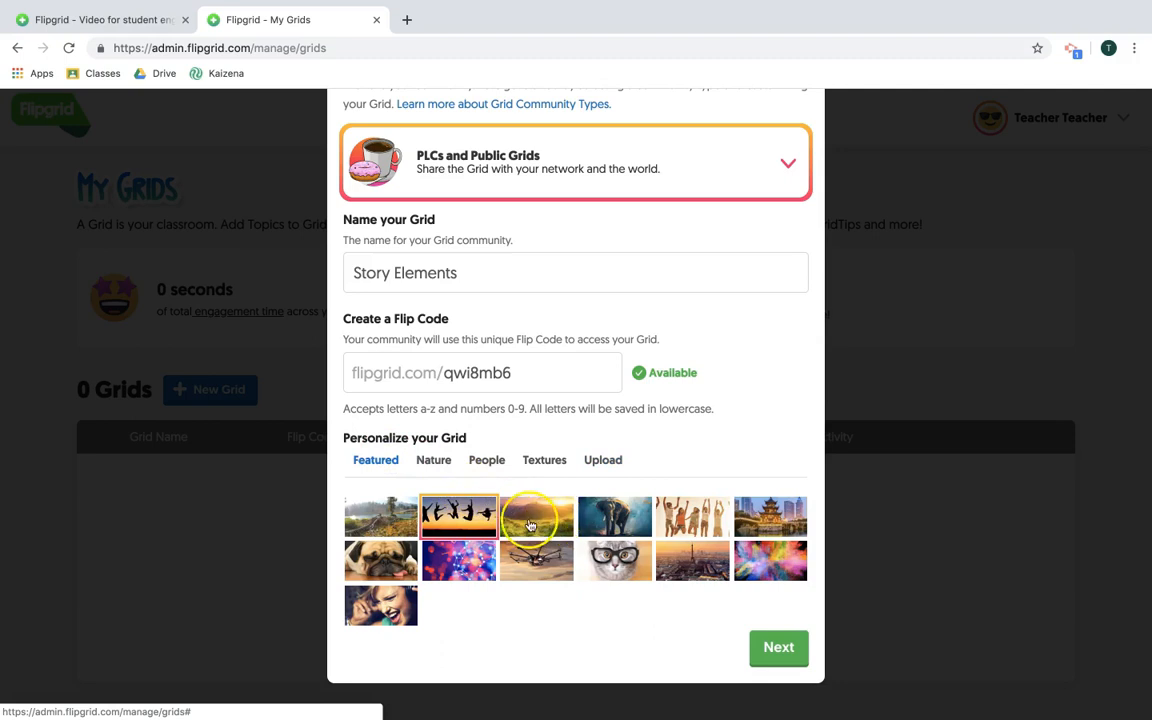
left_click(778, 647)
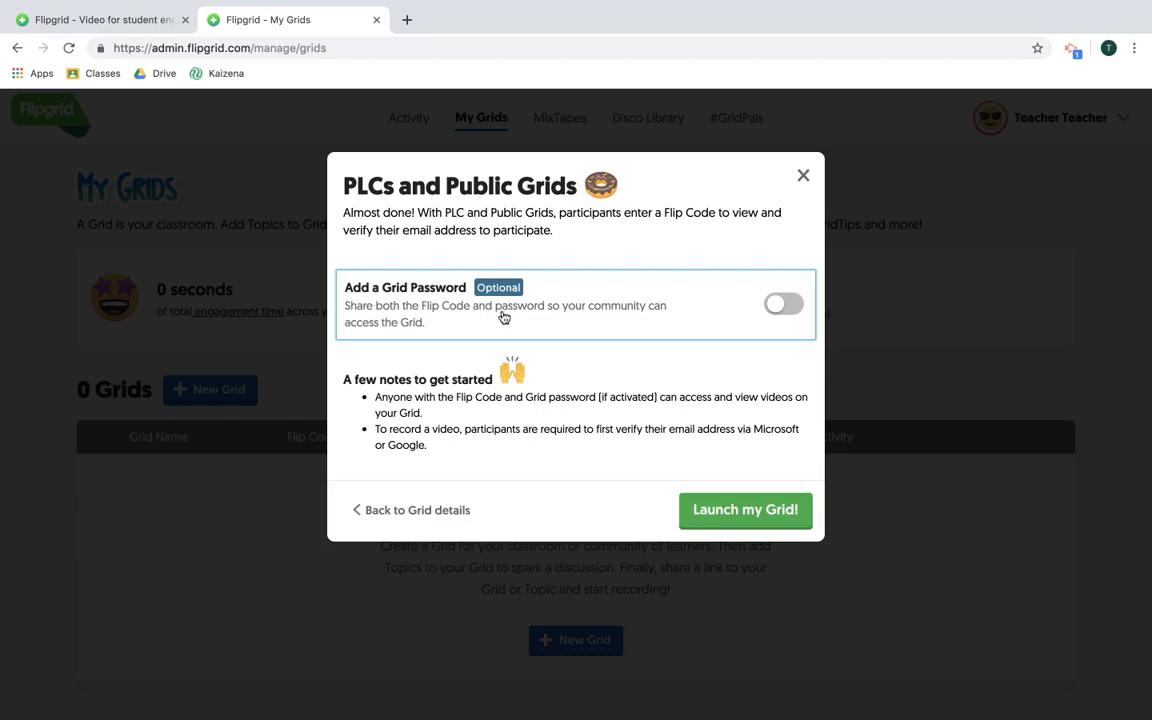
left_click(706, 504)
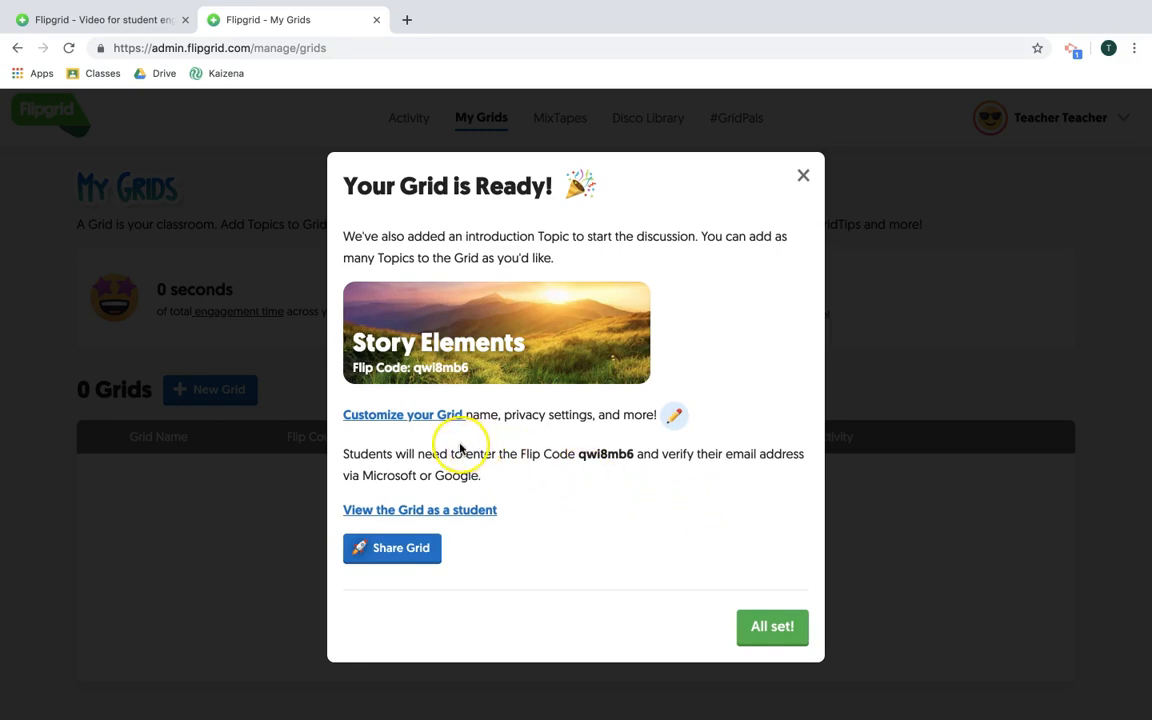
- Open the Story Elements Grid's customization settings and review its details, community type, features and Active State options
left_click(440, 419)
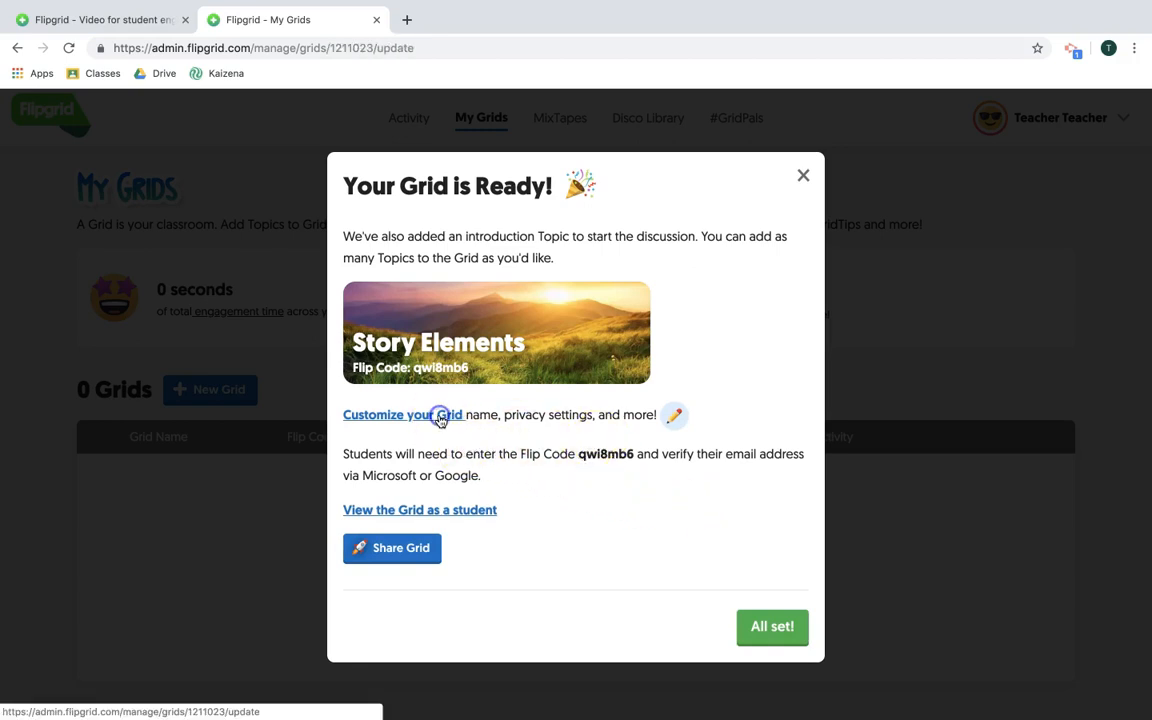
scroll(415, 307, "down", 1)
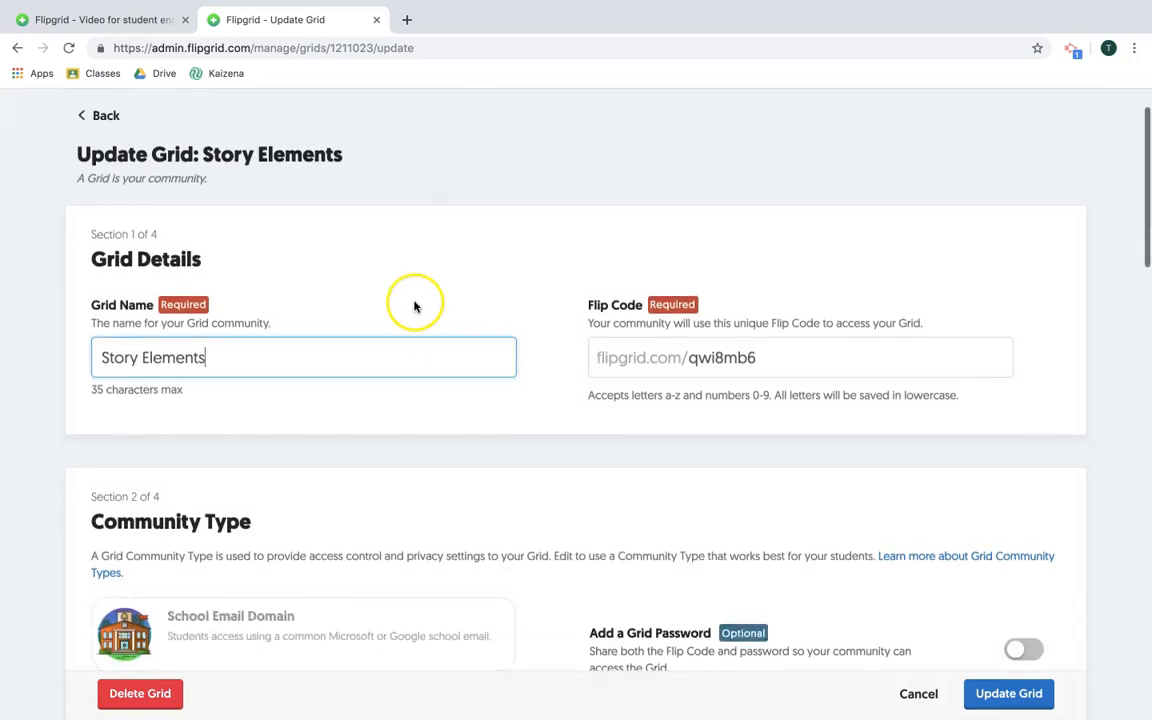
scroll(437, 318, "down", 2)
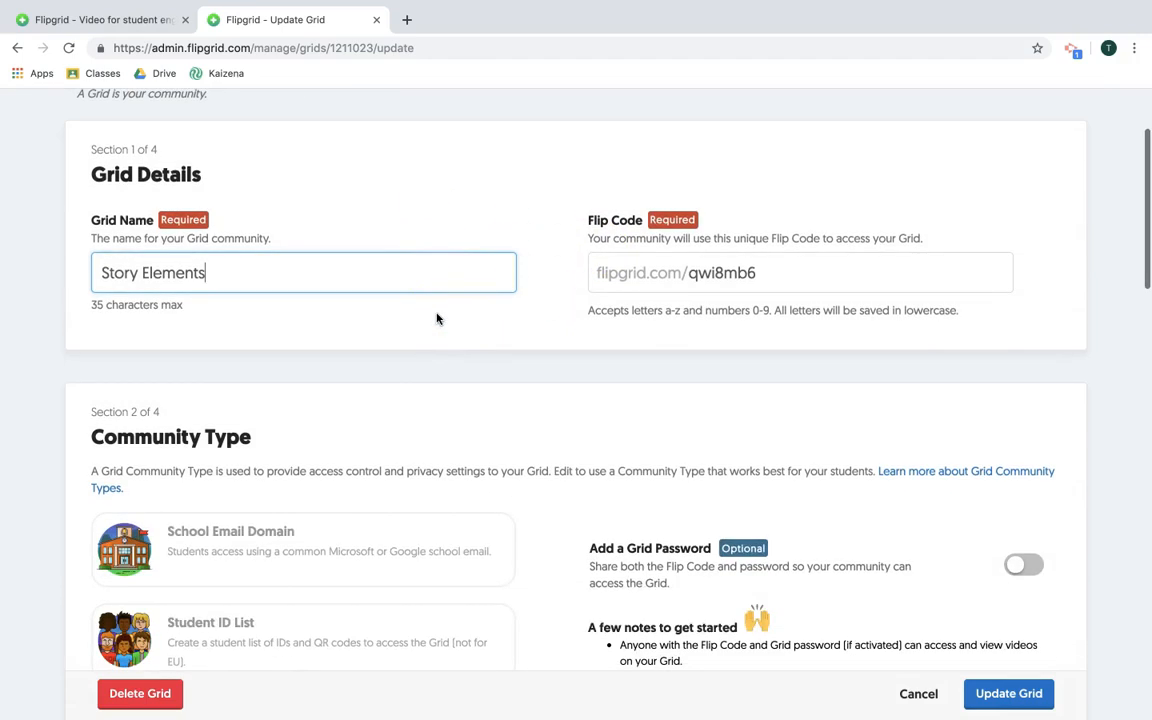
scroll(437, 318, "down", 3)
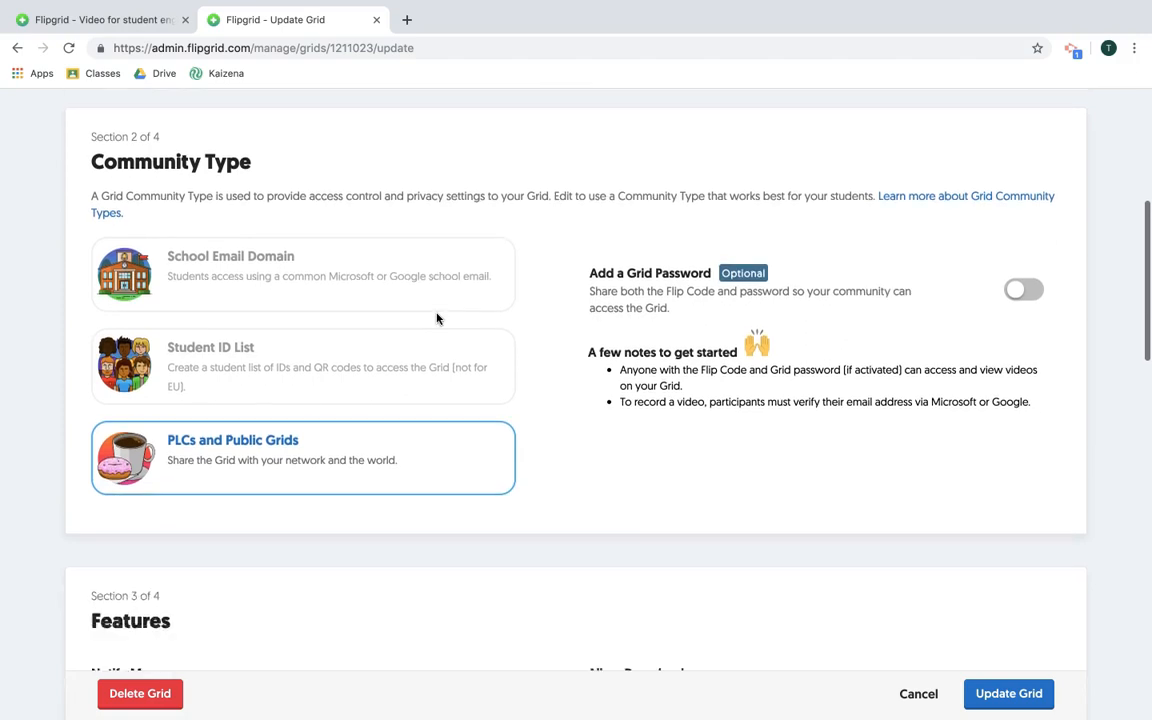
scroll(437, 318, "down", 3)
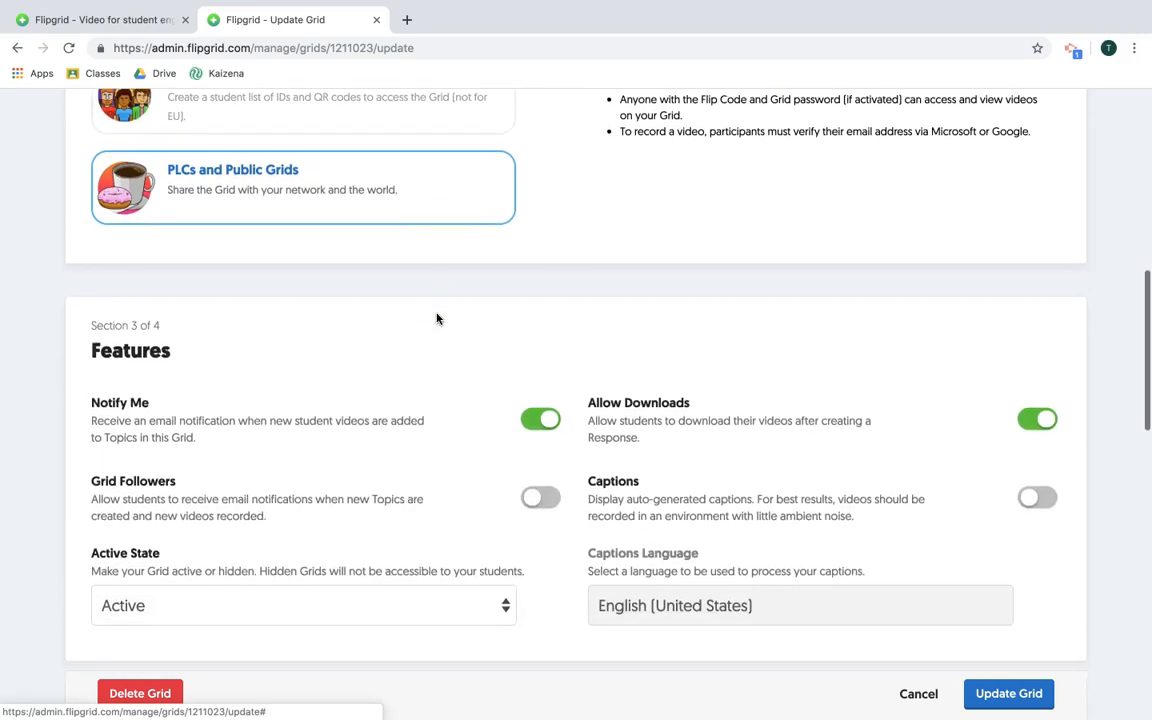
scroll(437, 318, "down", 1)
left_click(424, 254)
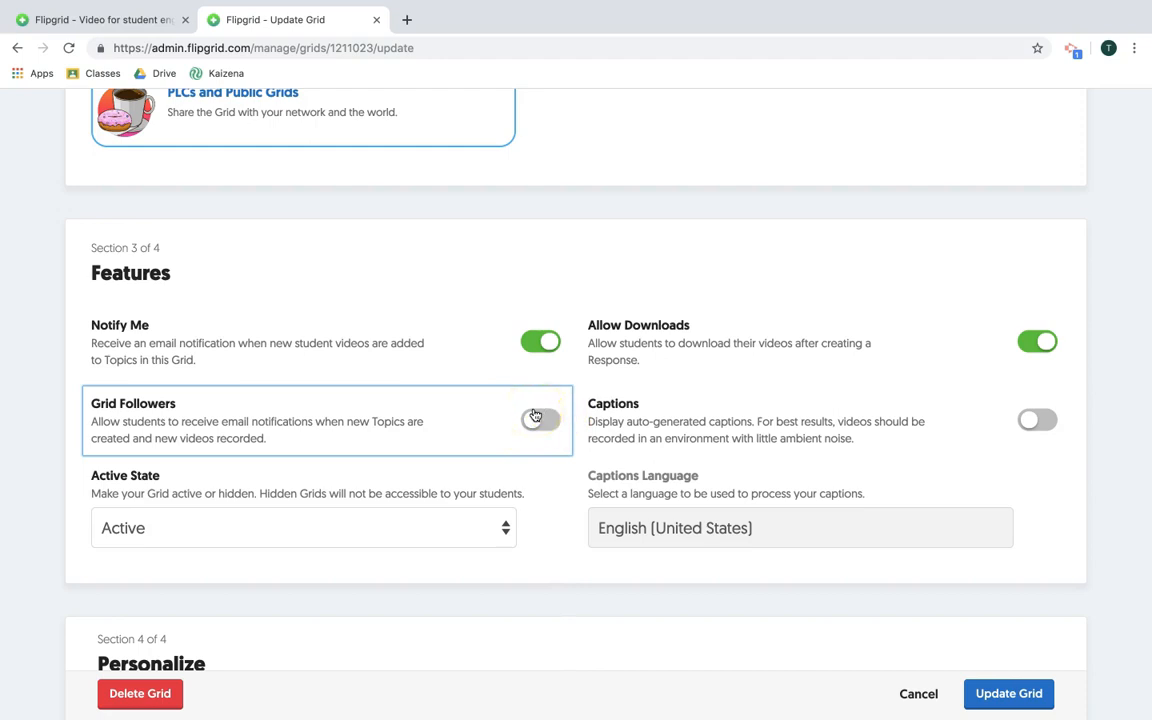
scroll(533, 424, "down", 1)
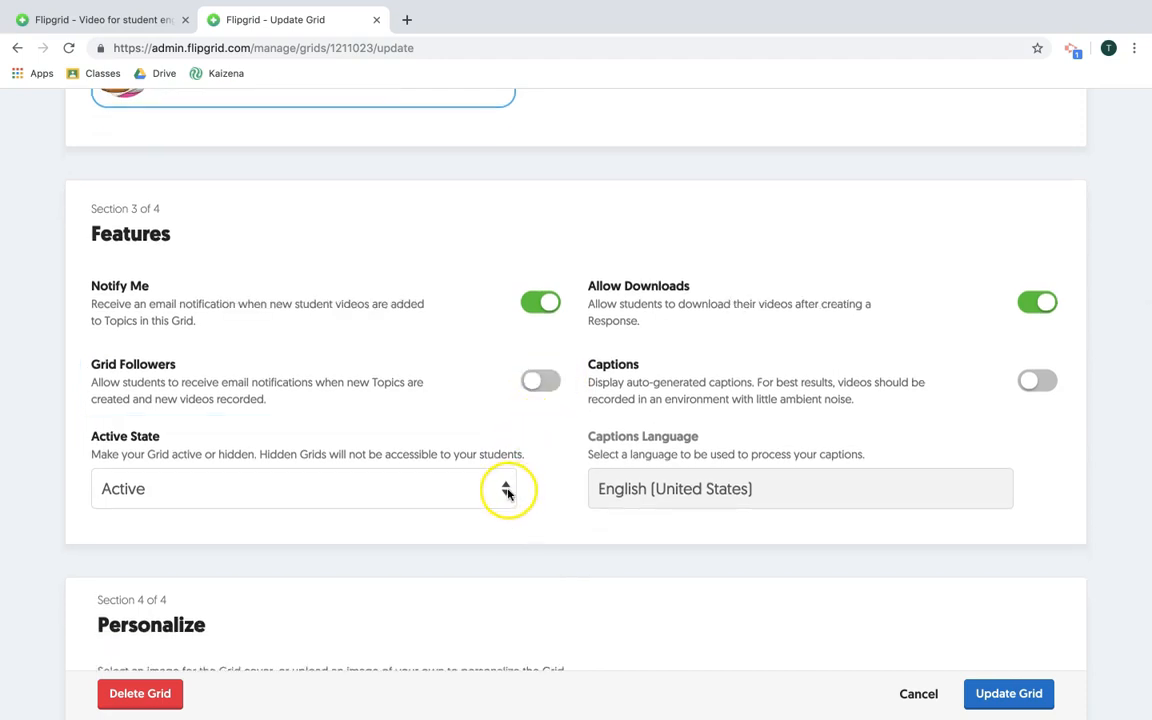
left_click(507, 490)
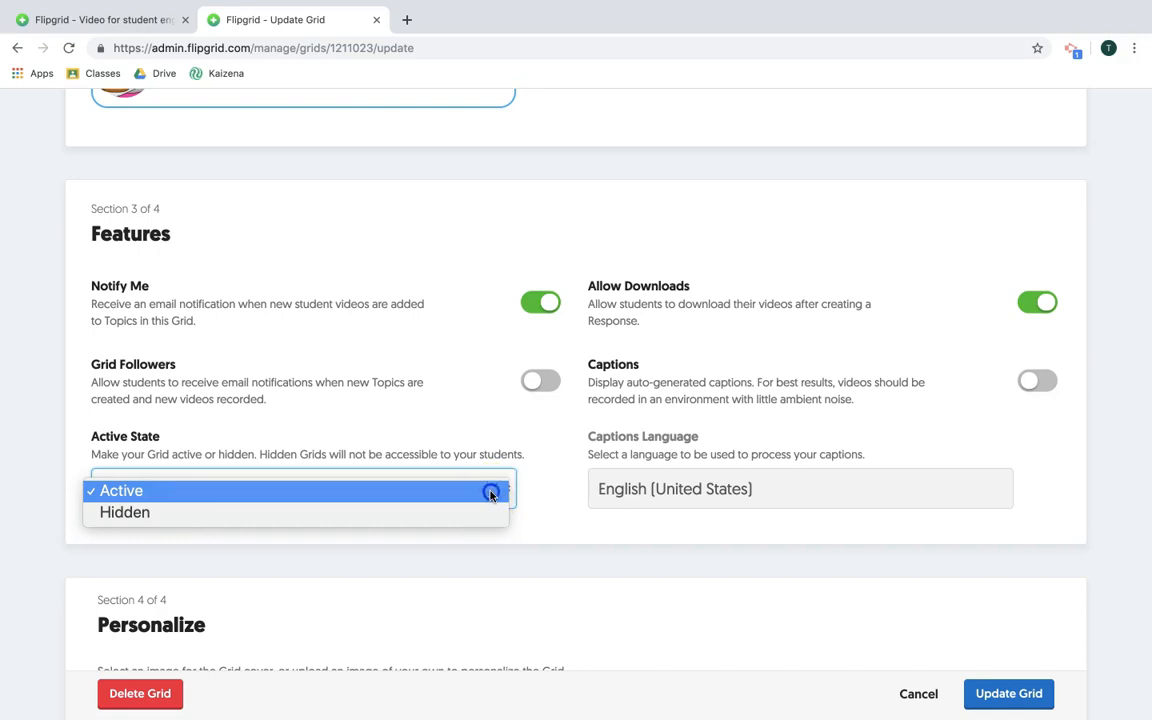
left_click(496, 490)
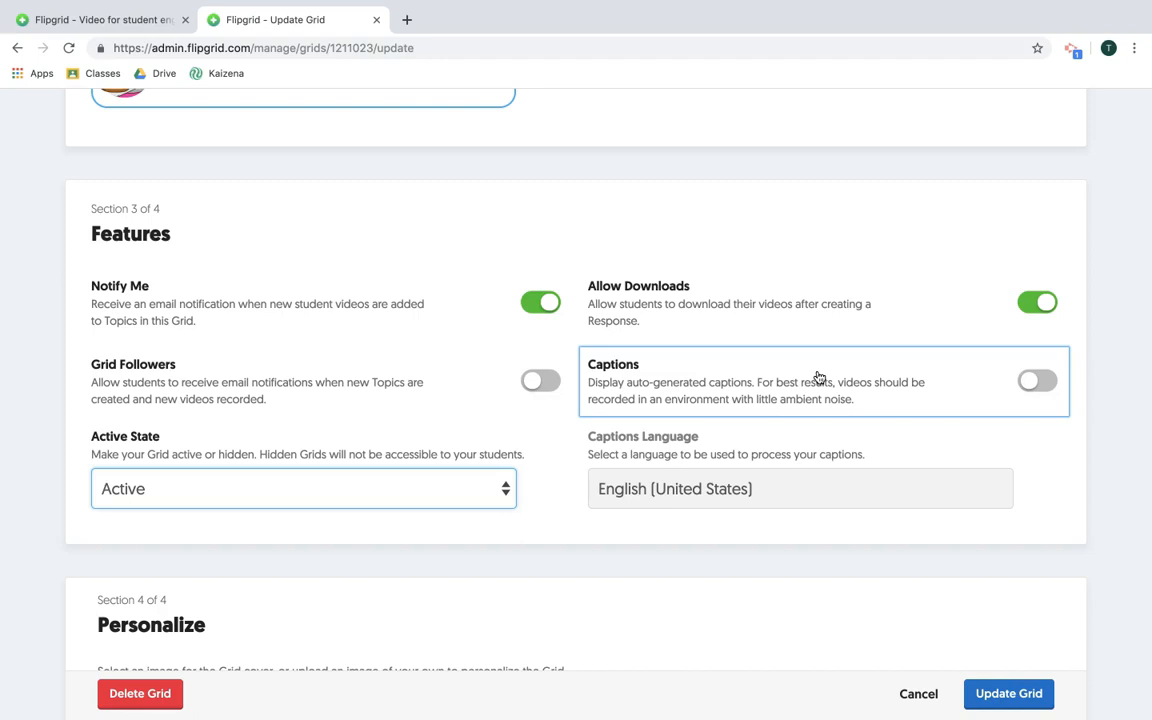
- Review the Grid's caption and cover image personalization options, and save the Grid settings
scroll(818, 377, "down", 5)
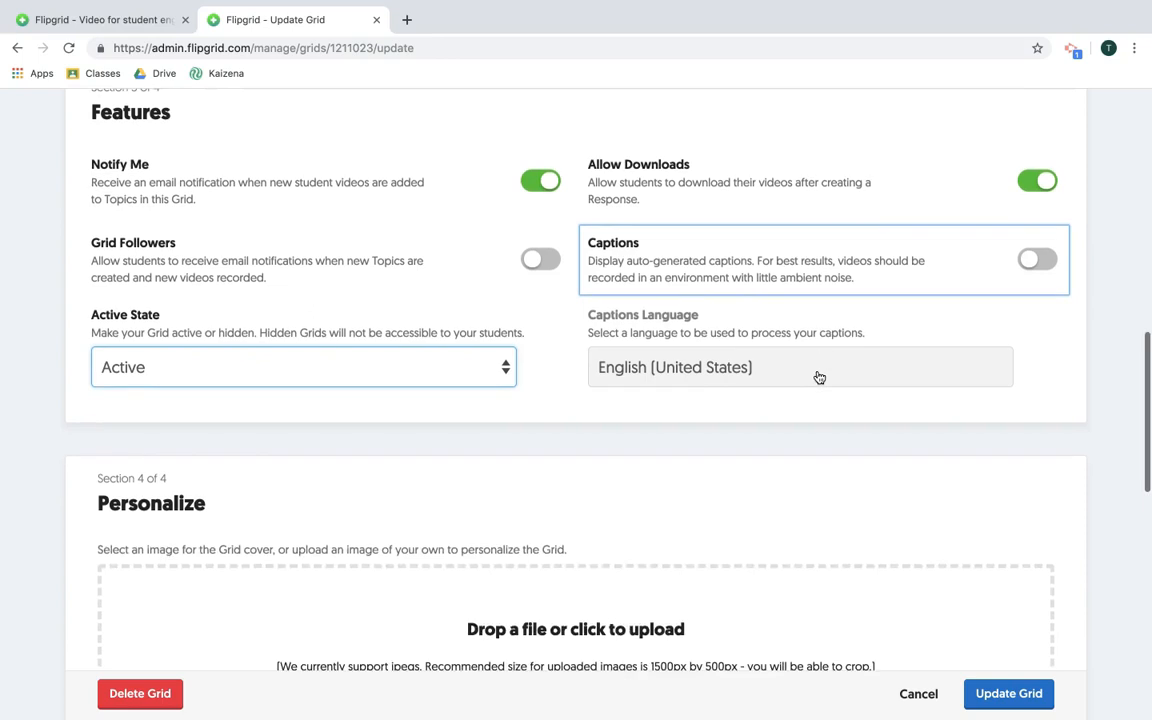
scroll(818, 377, "down", 2)
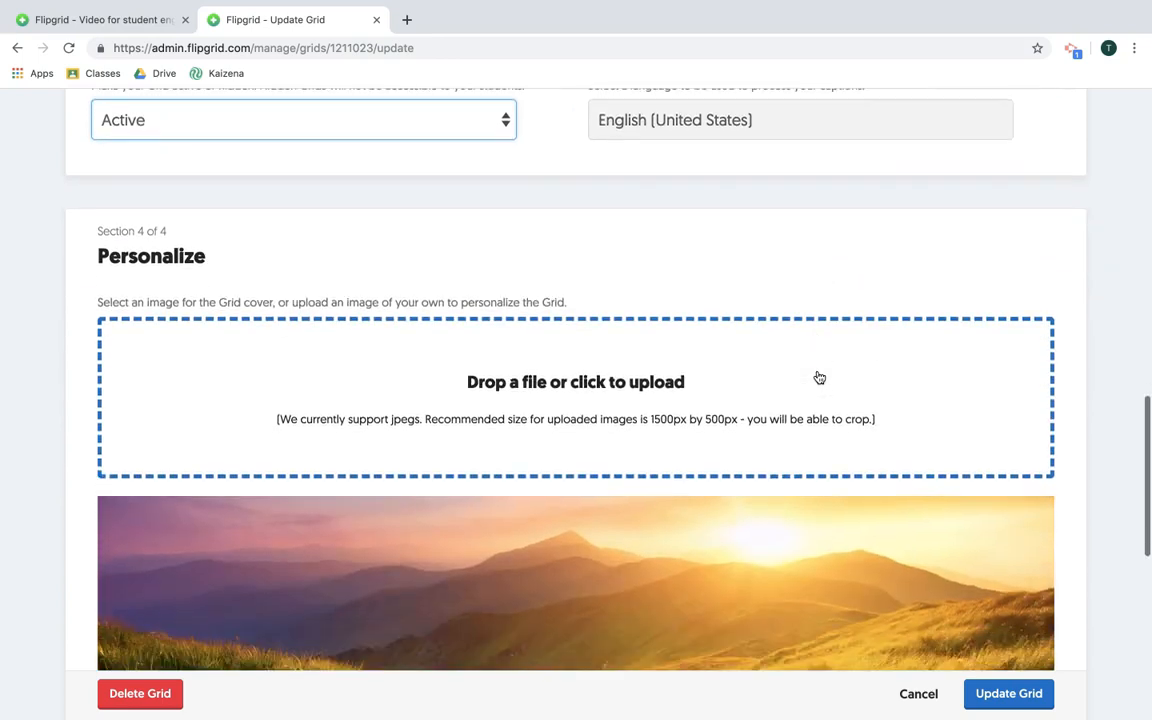
scroll(818, 377, "down", 3)
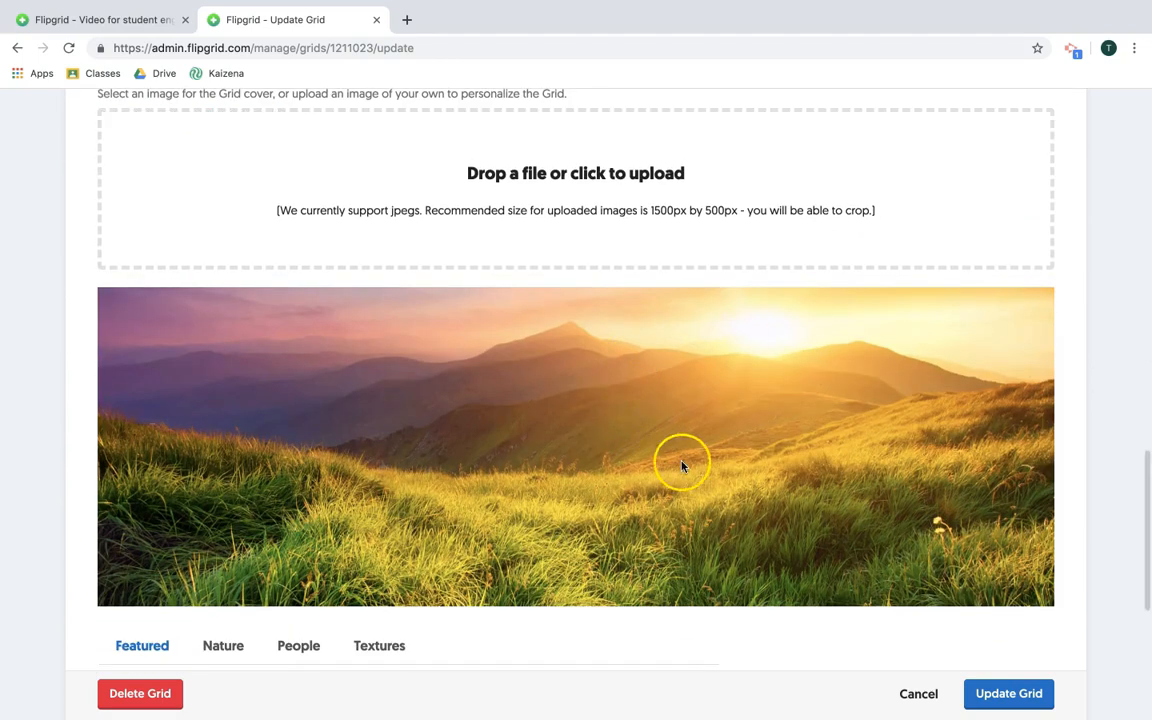
left_click(694, 244)
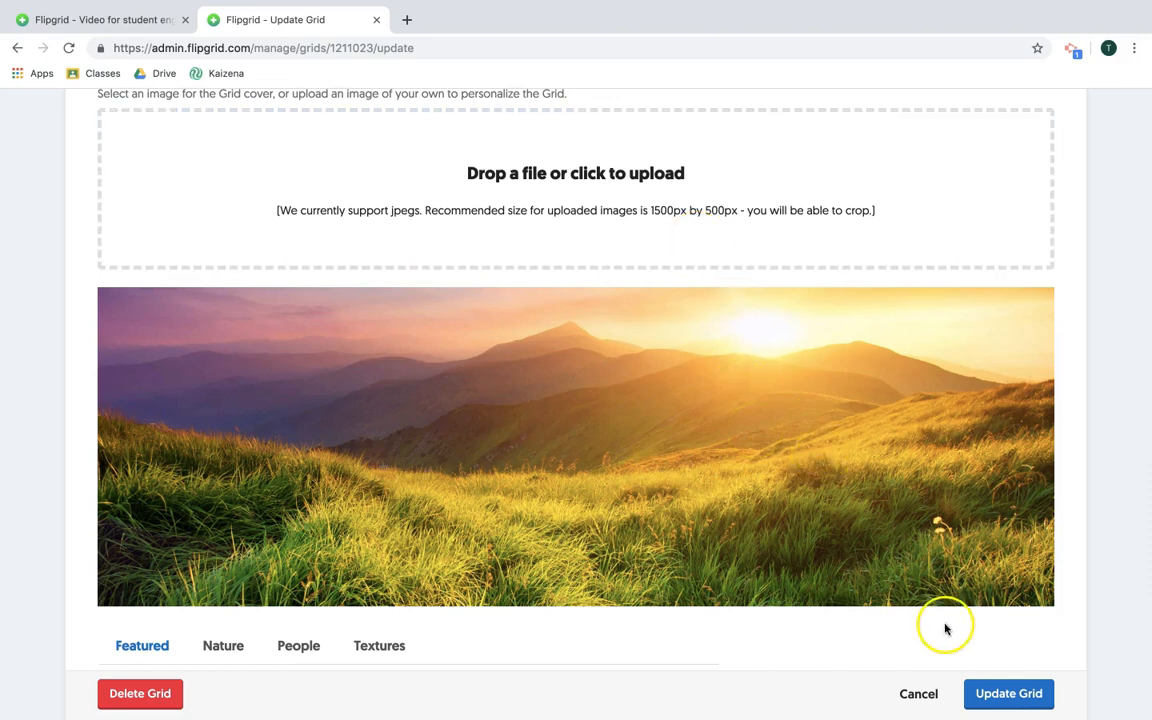
left_click(994, 697)
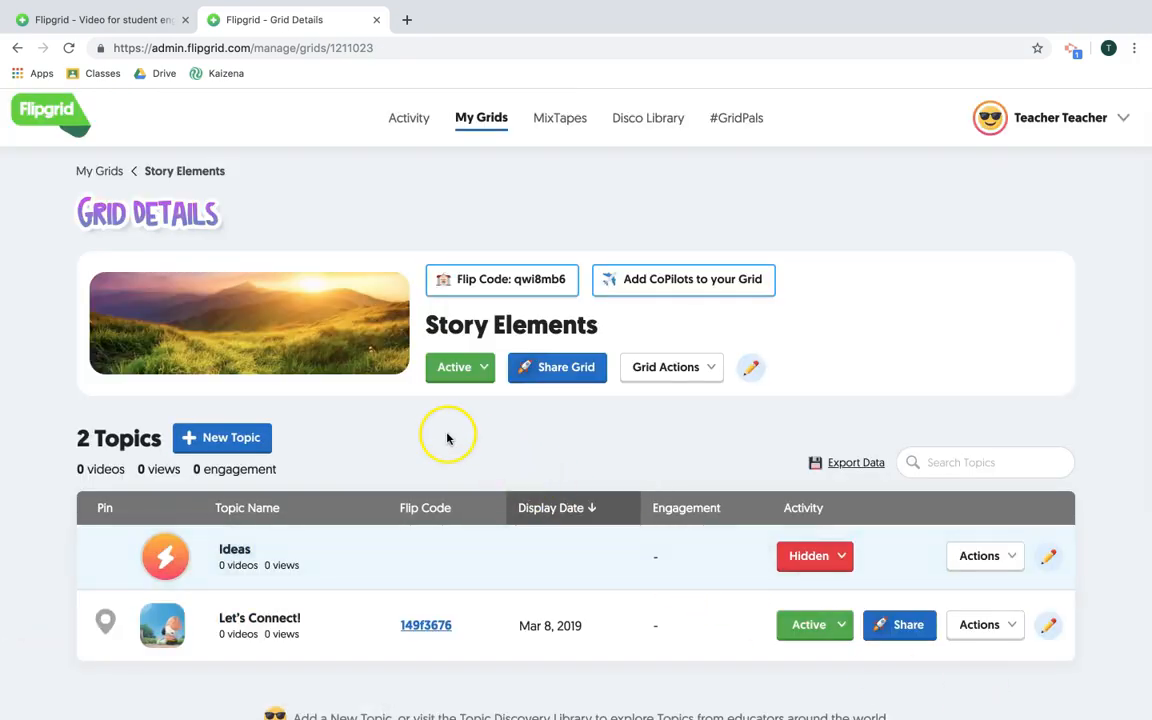
- Review the activity state options of the Ideas and Let's Connect! Topics in the Story Elements Grid
scroll(447, 437, "down", 1)
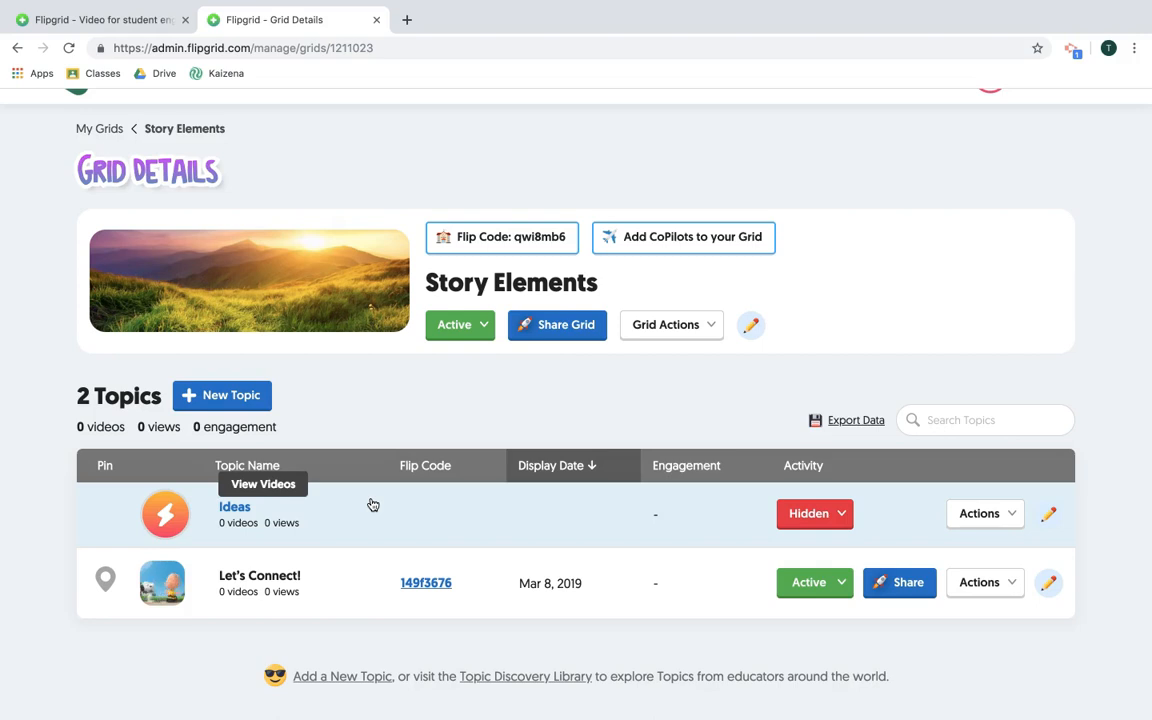
left_click(845, 514)
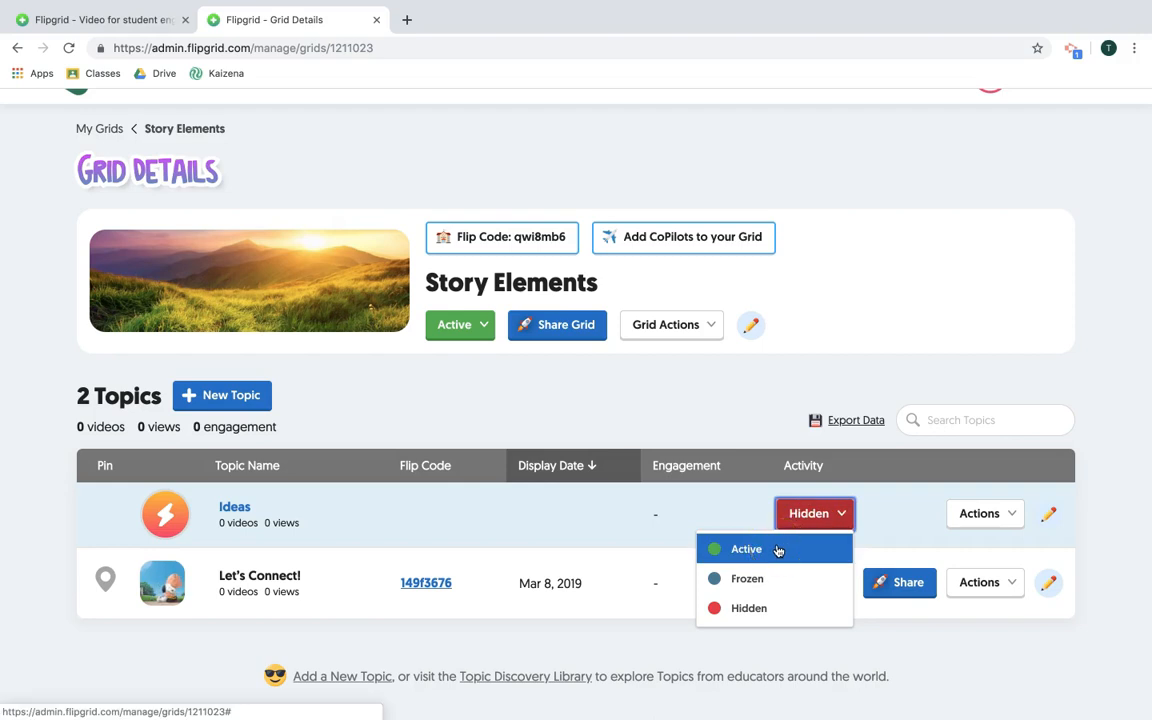
left_click(746, 430)
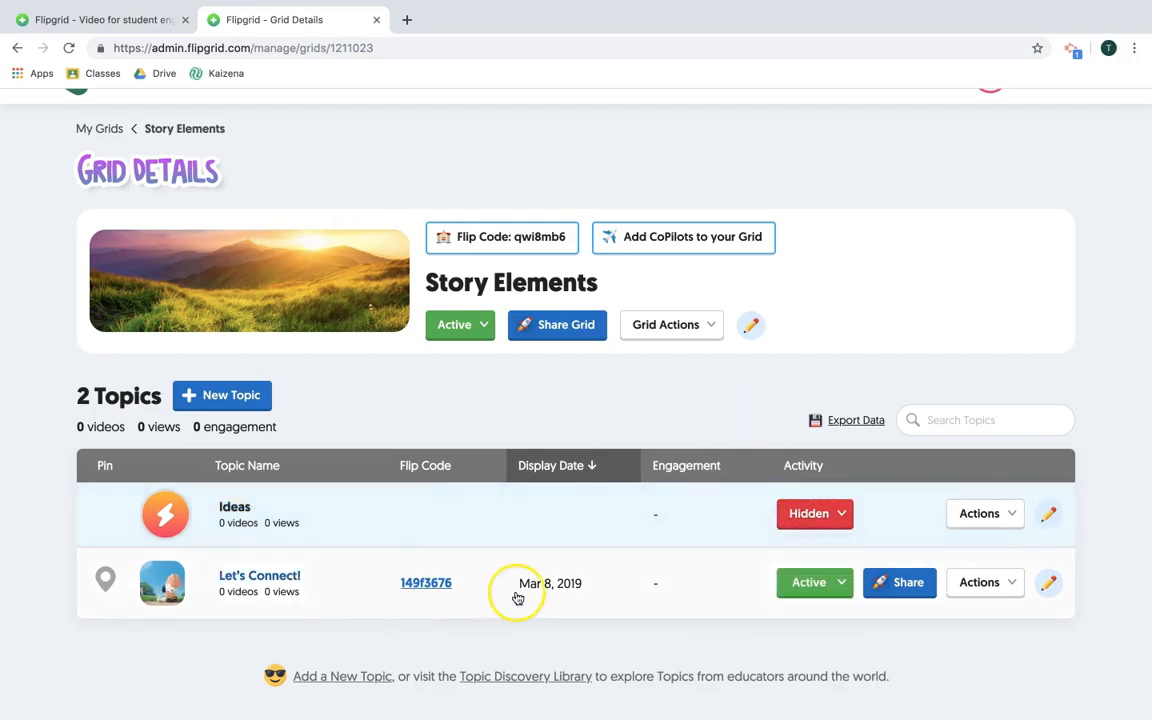
scroll(518, 598, "down", 1)
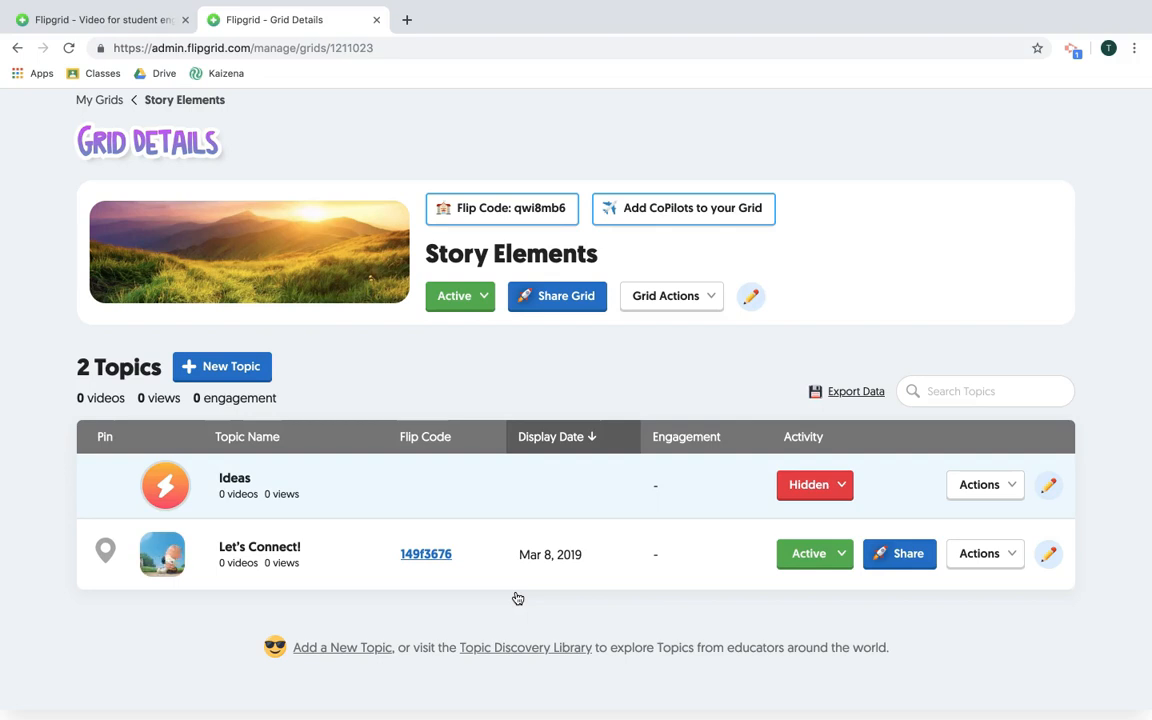
left_click(840, 563)
left_click(795, 648)
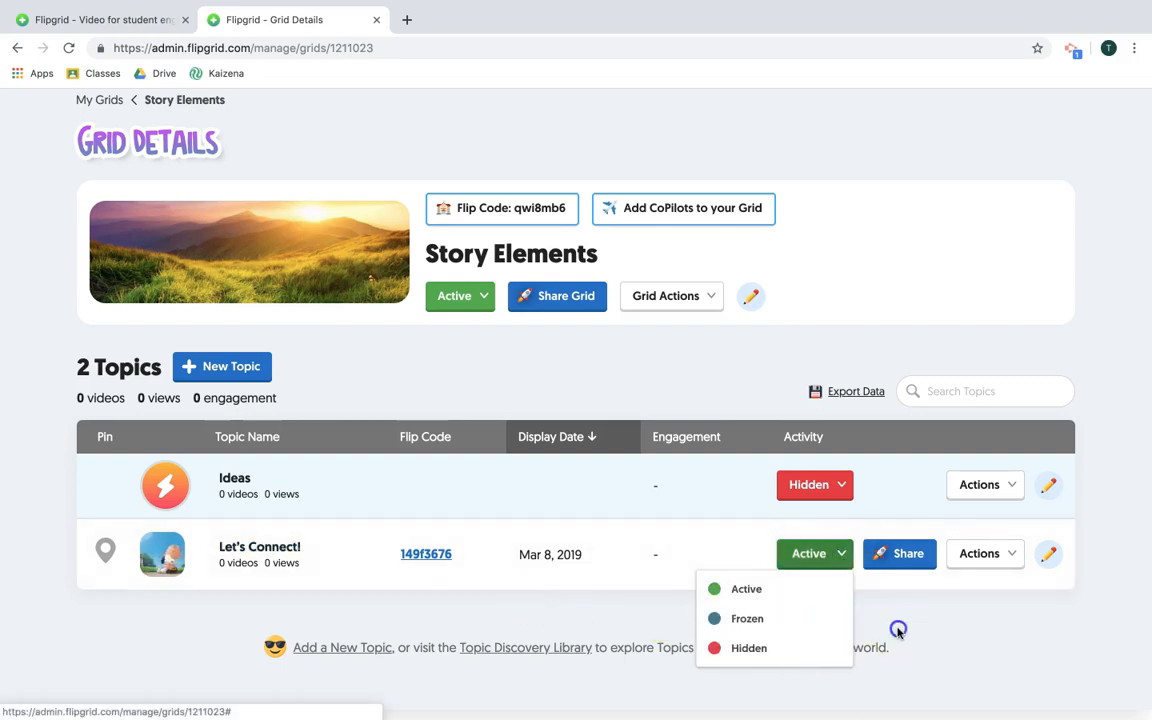
- Look through the actions available for the Let's Connect! Topic
left_click(1008, 553)
scroll(1008, 607, "down", 1)
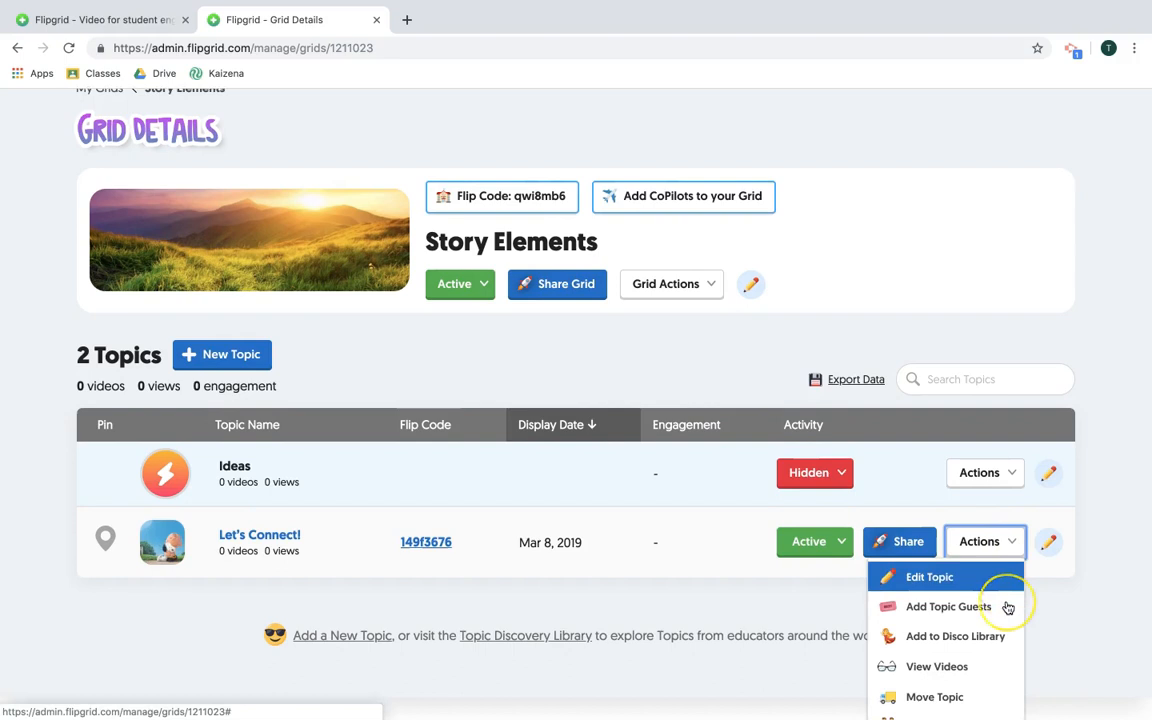
scroll(1008, 607, "down", 1)
left_click(712, 553)
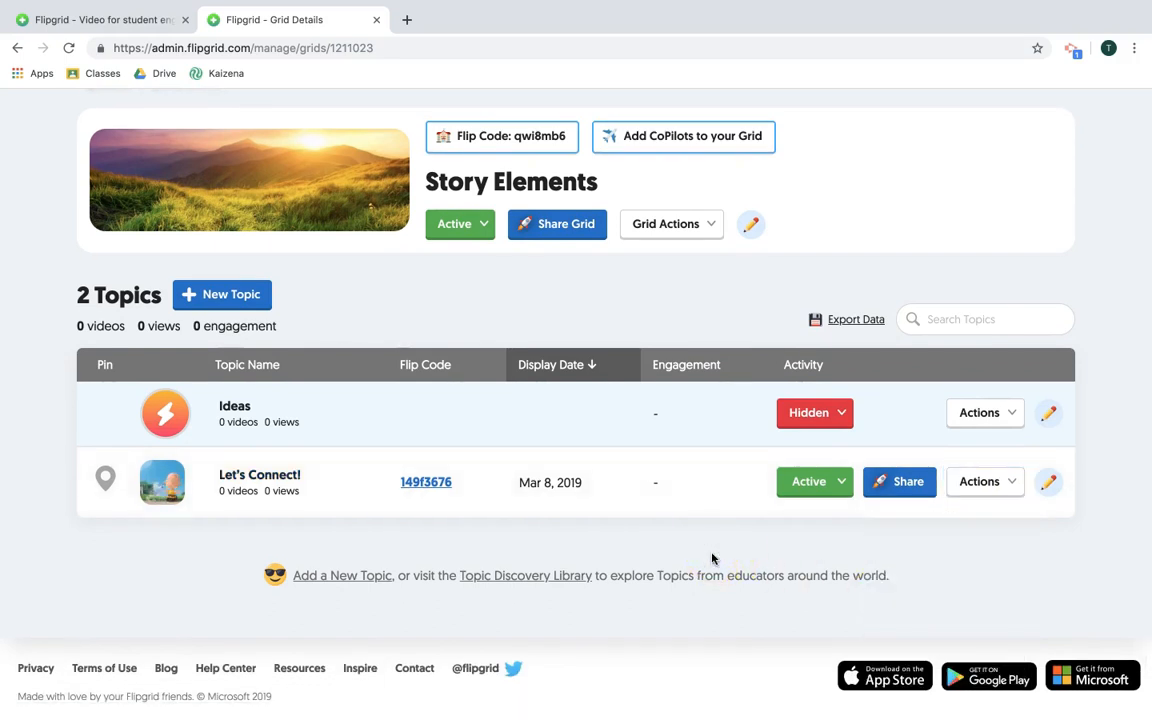
- Start a new Topic in the Grid with the title "Setting" and the Topic tip "Speak clearly"
left_click(248, 299)
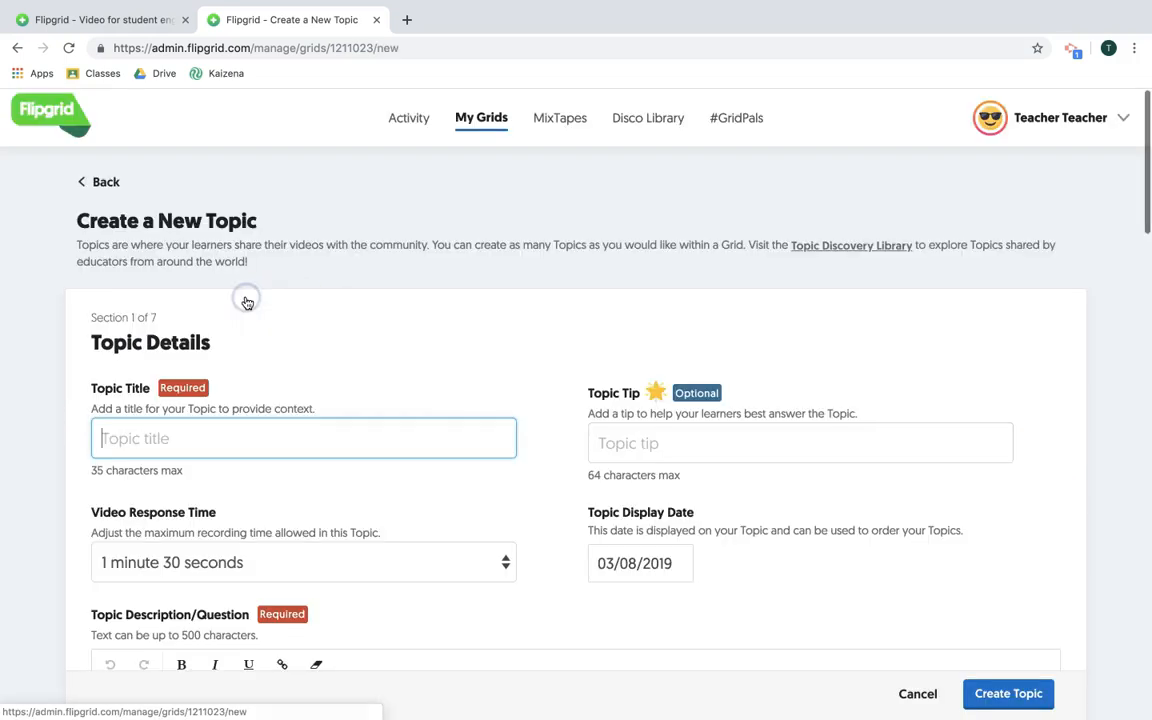
scroll(244, 290, "down", 1)
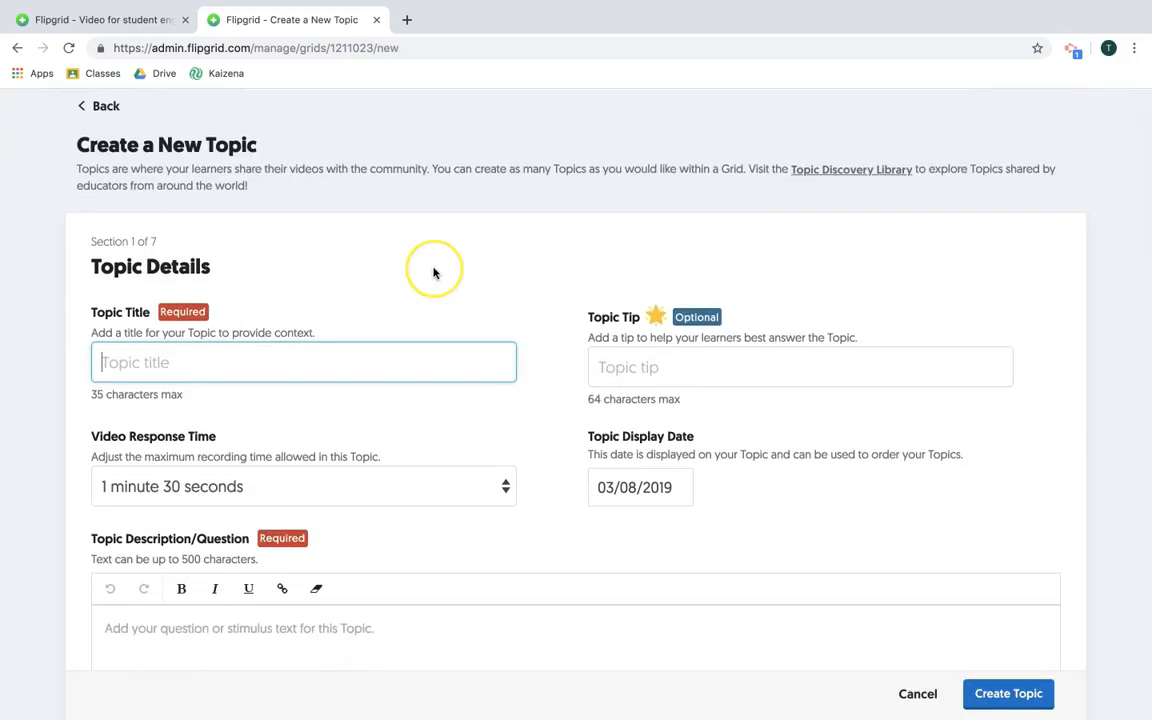
scroll(433, 272, "down", 1)
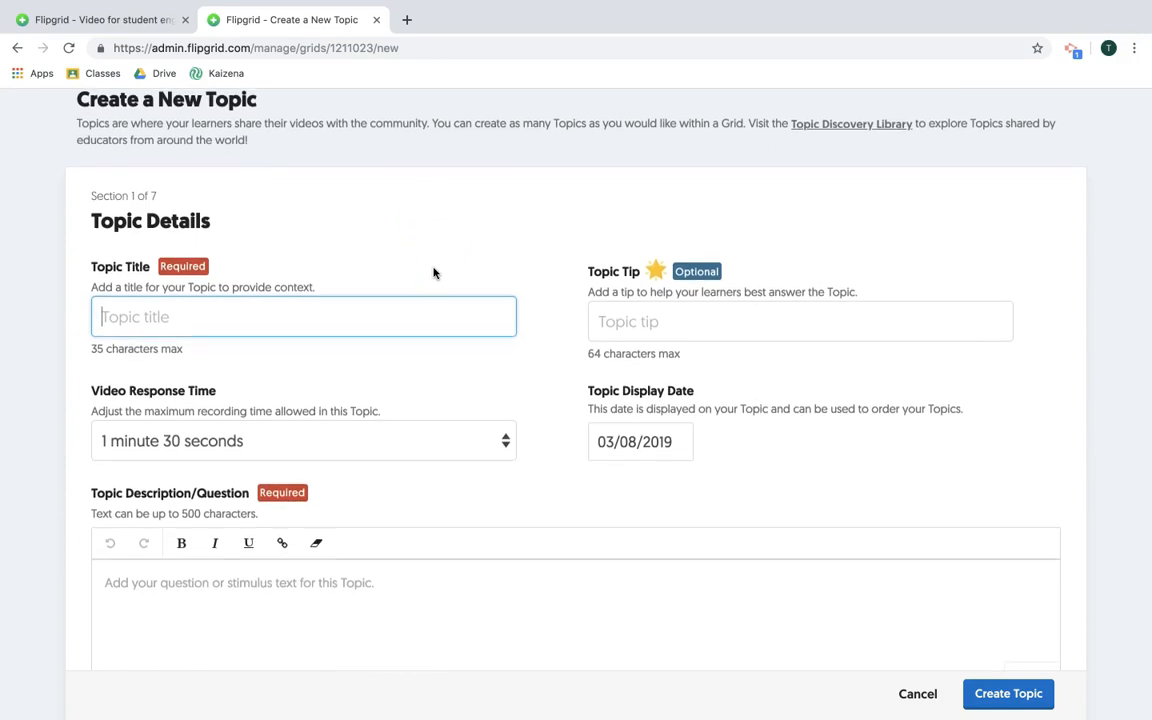
type("Setting")
left_click(620, 314)
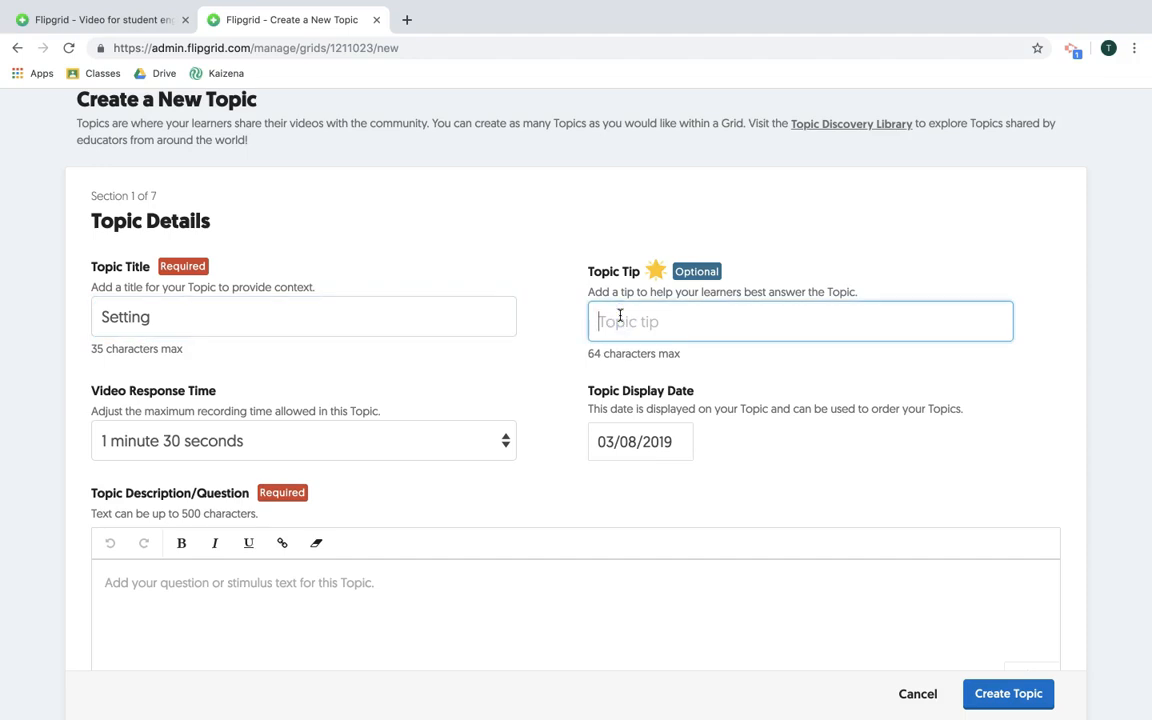
type("Speak clearly")
- Set the Topic's video response time to 45 seconds
scroll(437, 327, "down", 2)
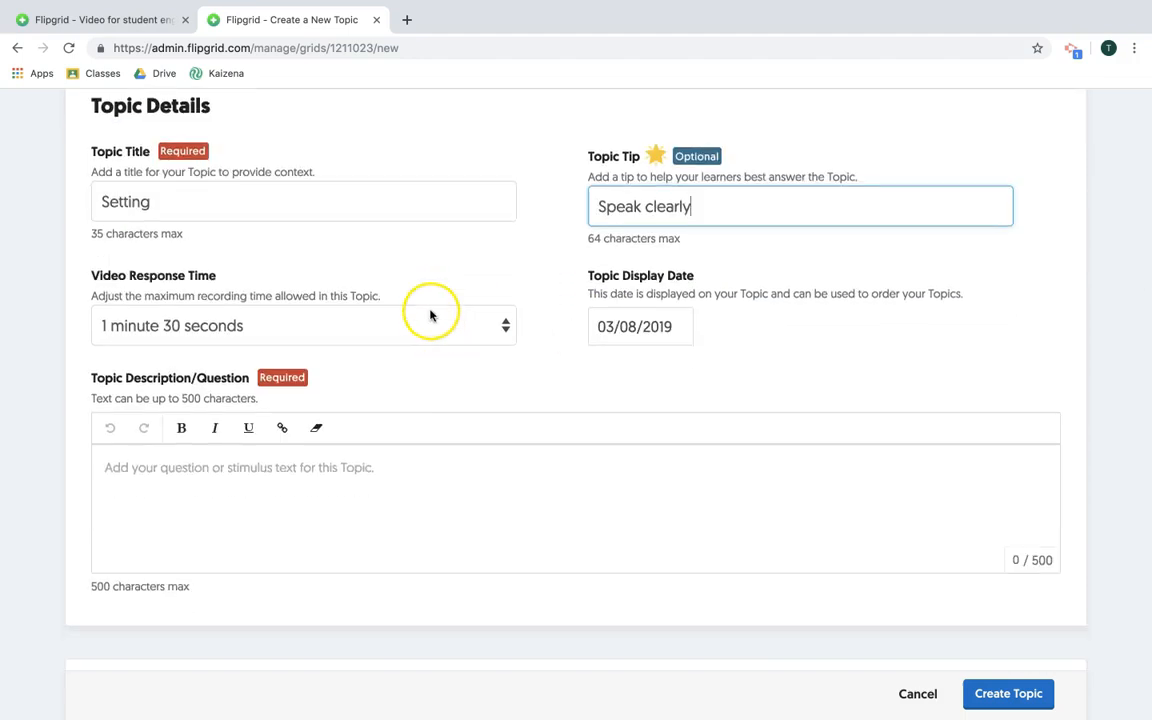
left_click(505, 325)
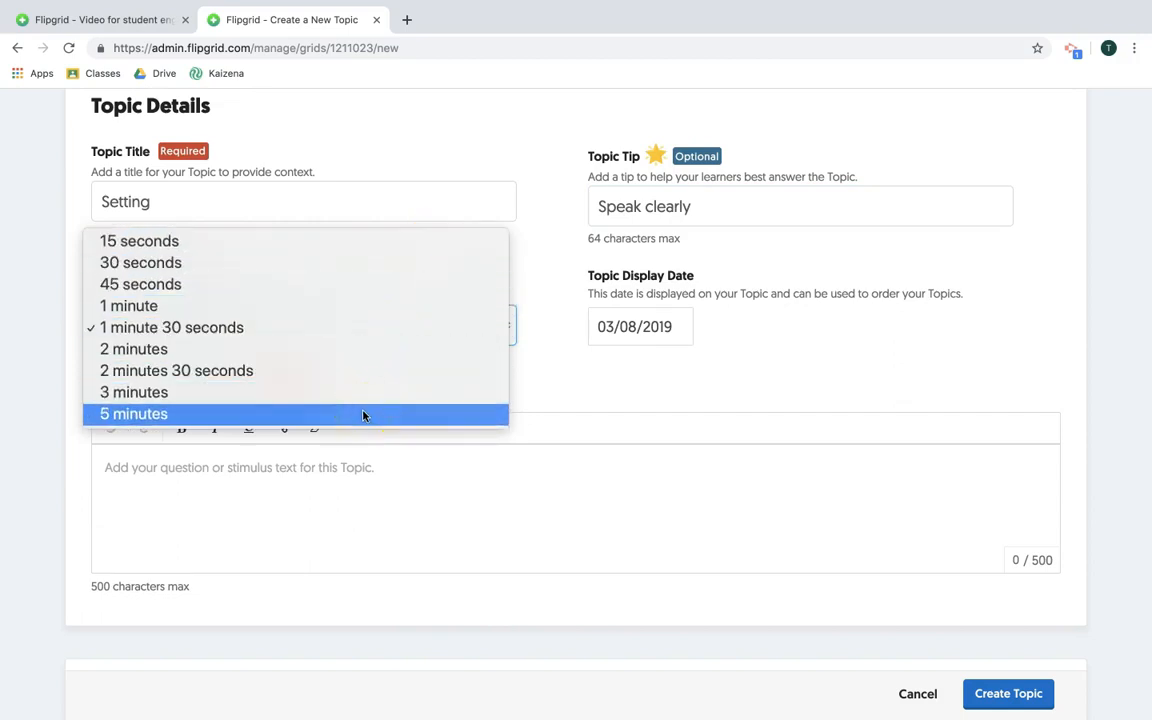
left_click(343, 288)
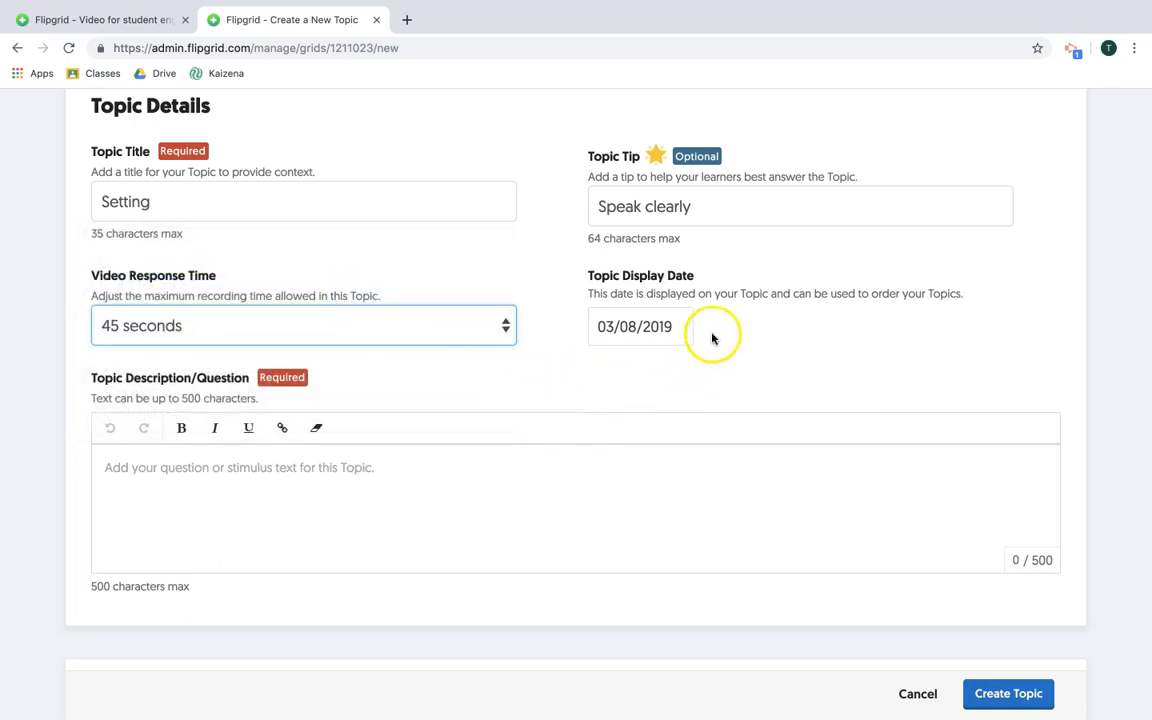
- Enter the Topic description "Share the setting of the story. Remember to include both time and place." and review the text formatting options
scroll(527, 273, "down", 2)
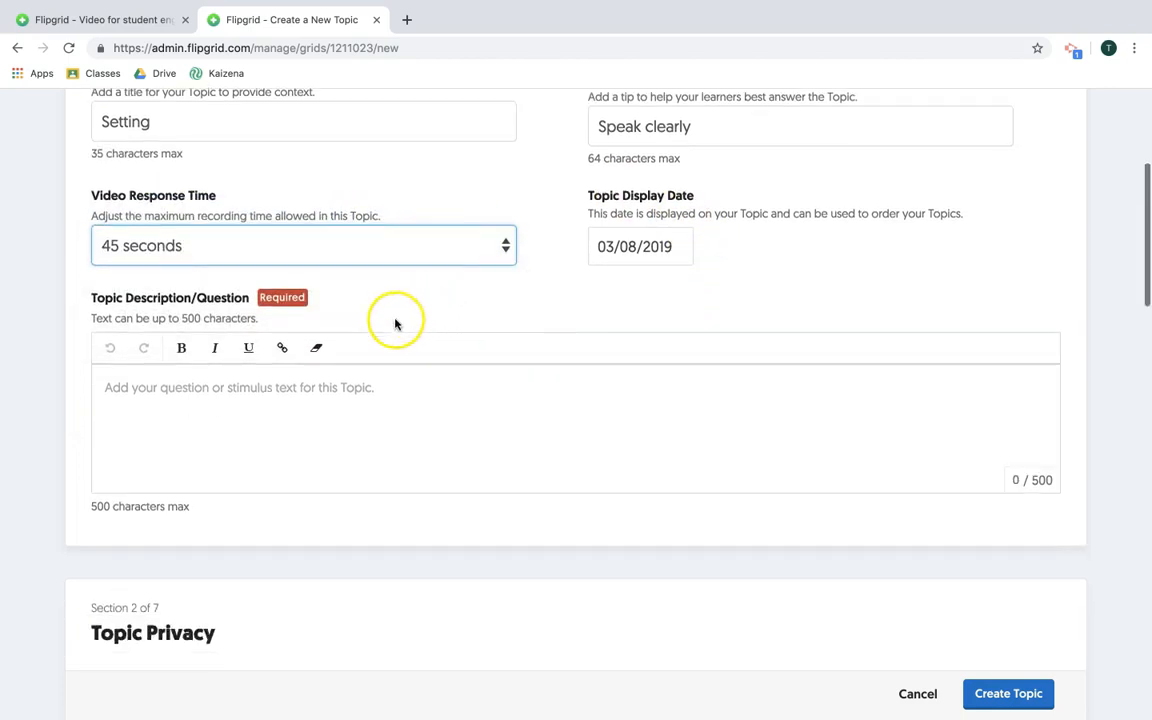
scroll(242, 398, "down", 1)
left_click(242, 349)
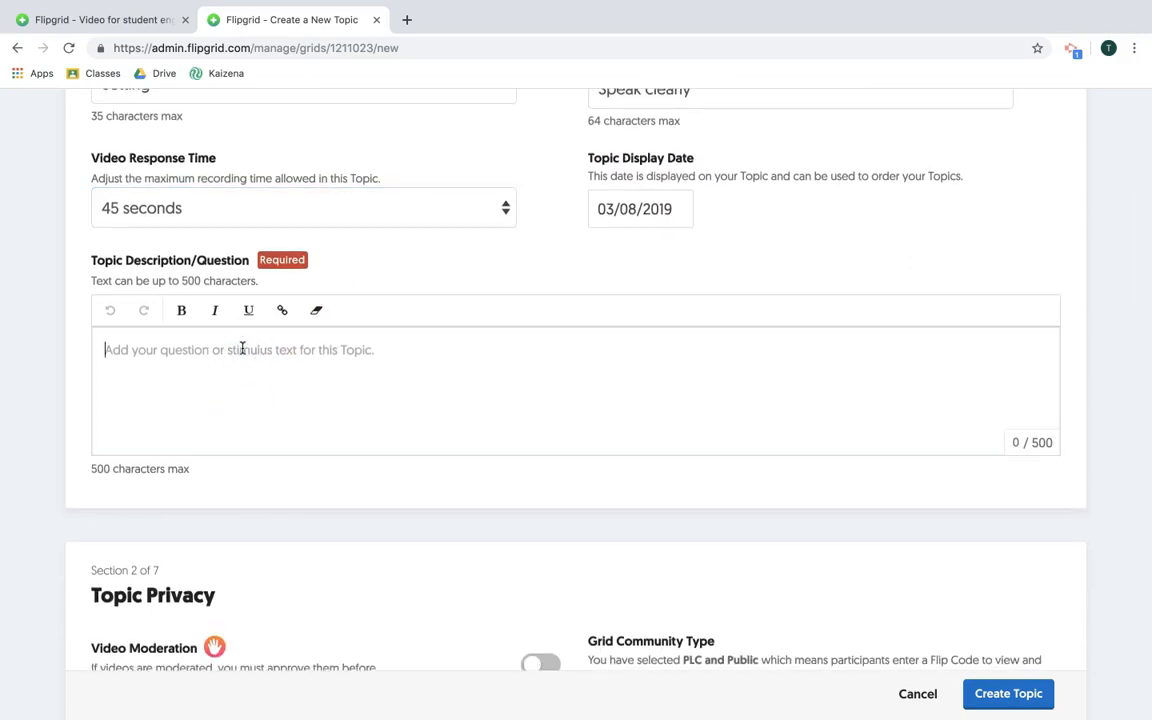
type("Share the setting of the story. Rem")
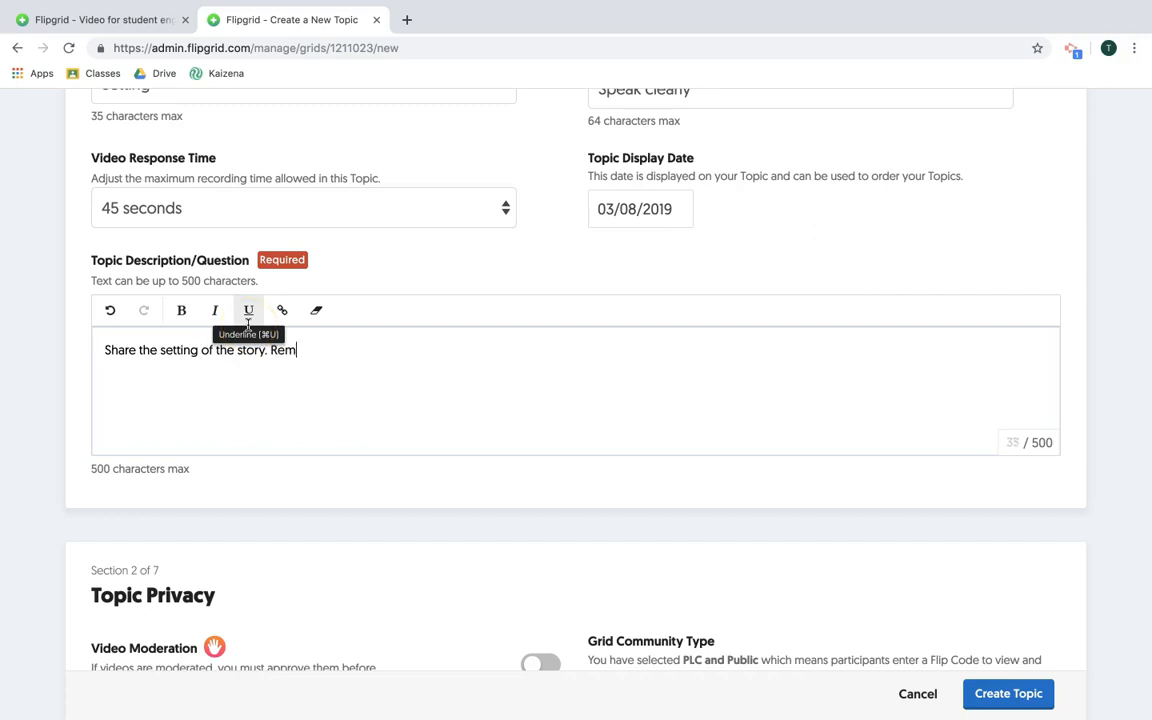
type("ember to include both time and place.")
left_click(249, 312)
left_click(178, 314)
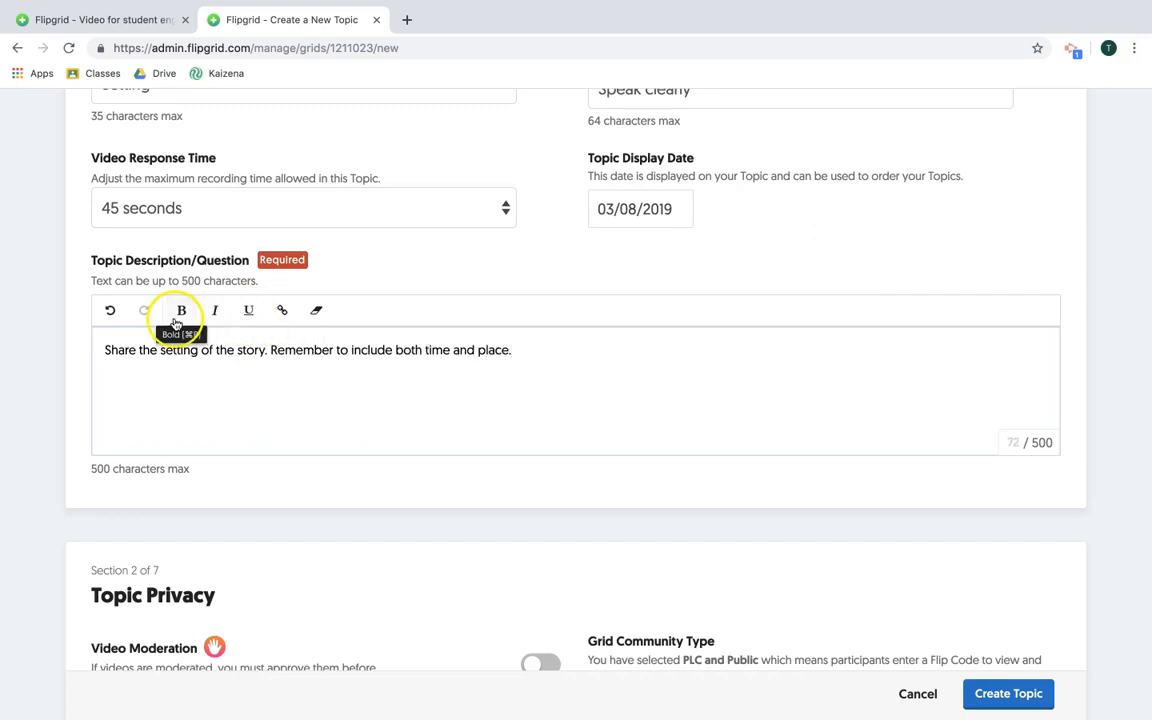
left_click(284, 314)
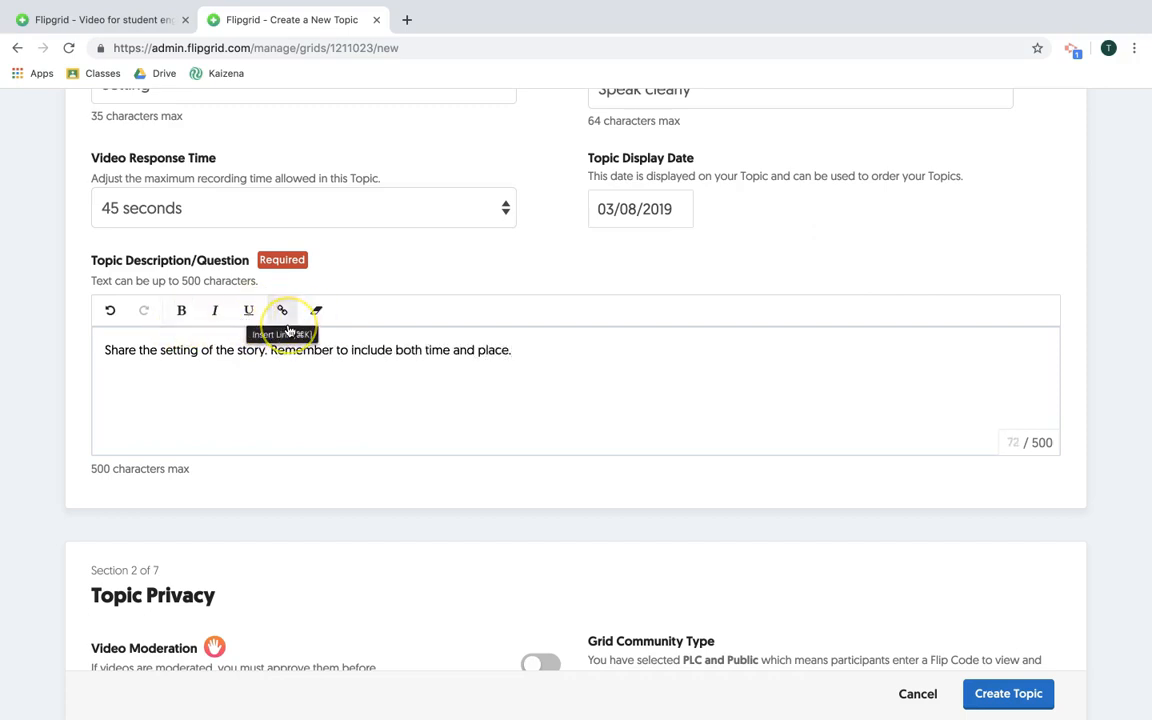
- Review the Topic's Video Moderation, Grid Community Type, Active State, and launch and freeze date settings, leaving moderation off
scroll(290, 331, "down", 2)
scroll(290, 331, "down", 3)
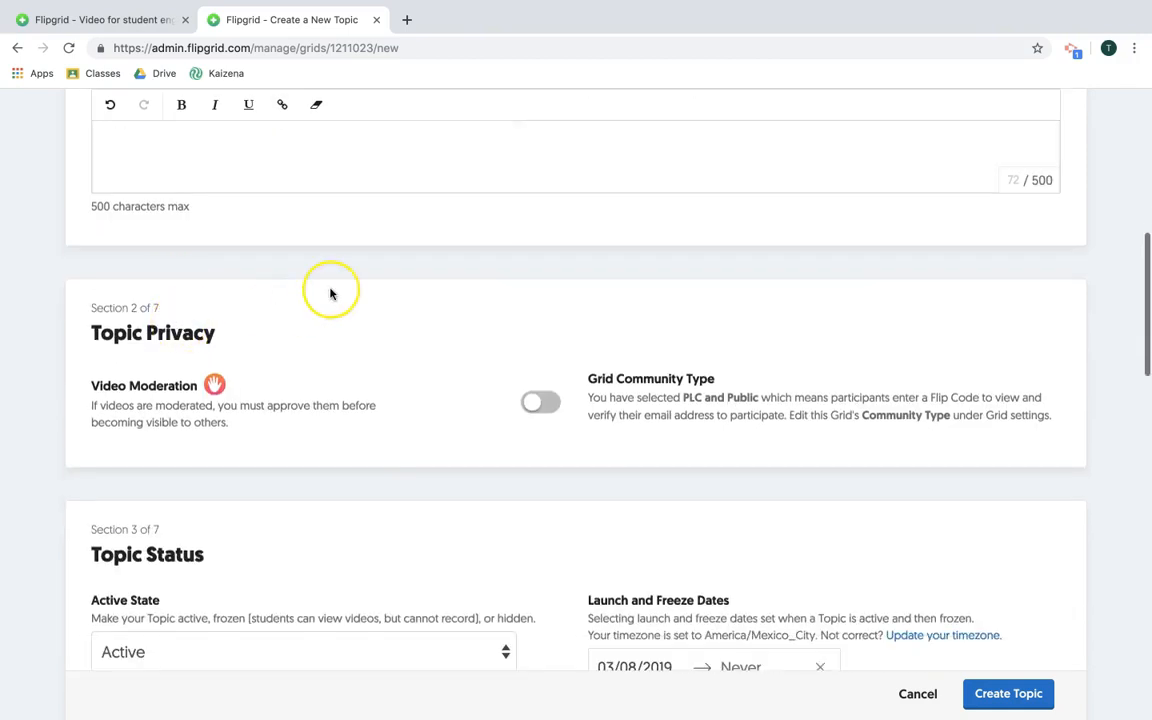
scroll(330, 293, "down", 1)
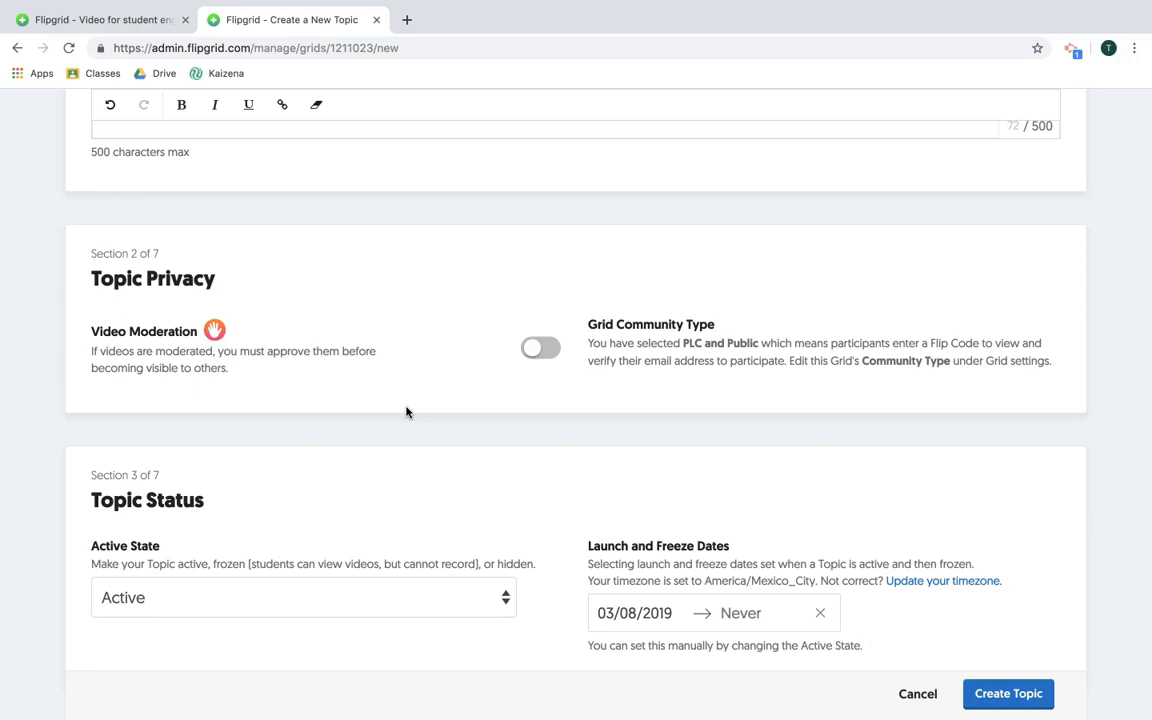
left_click(541, 348)
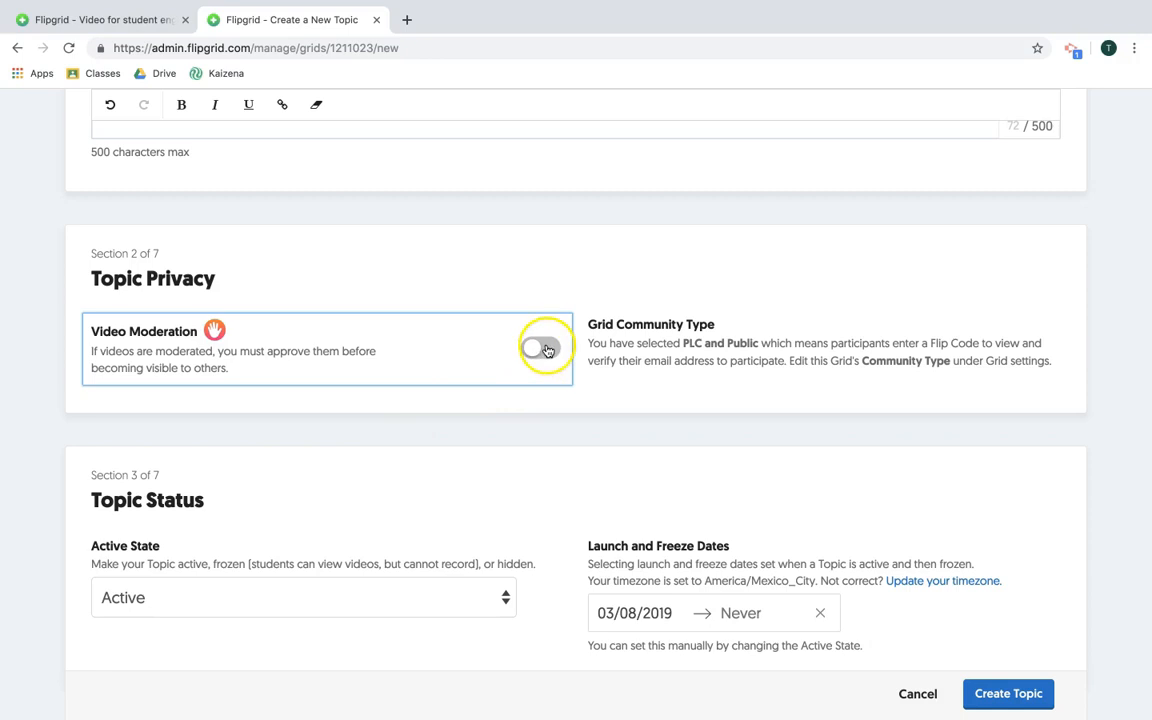
left_click(537, 350)
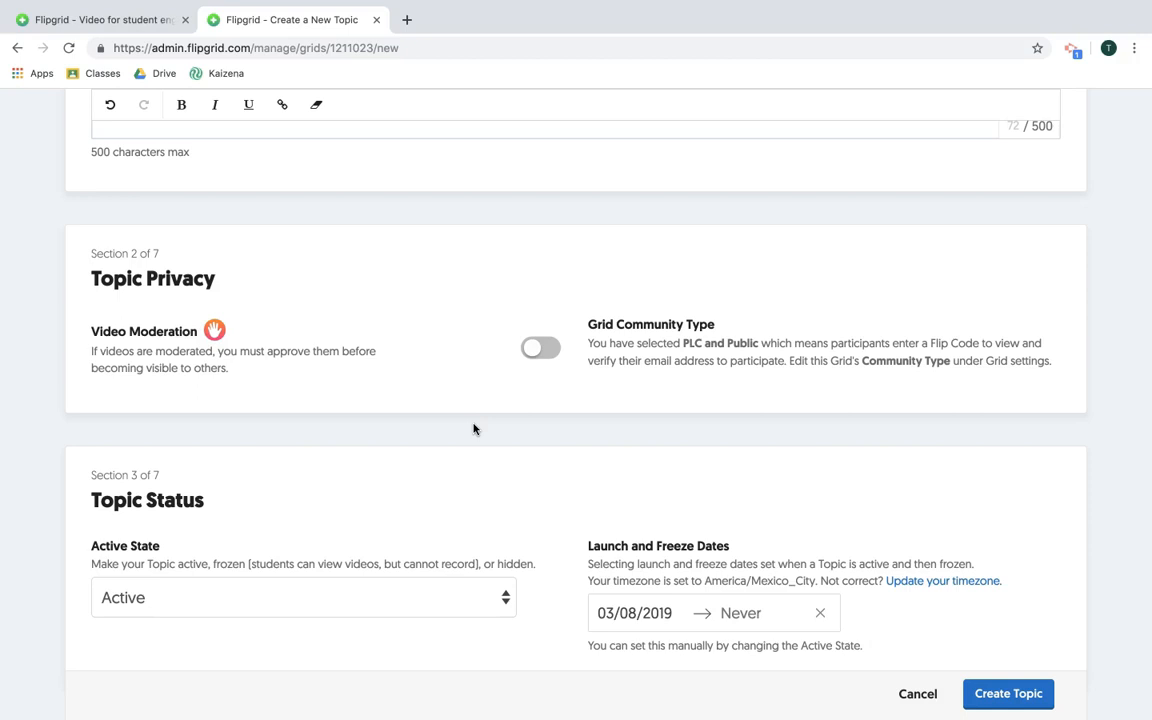
scroll(474, 429, "down", 3)
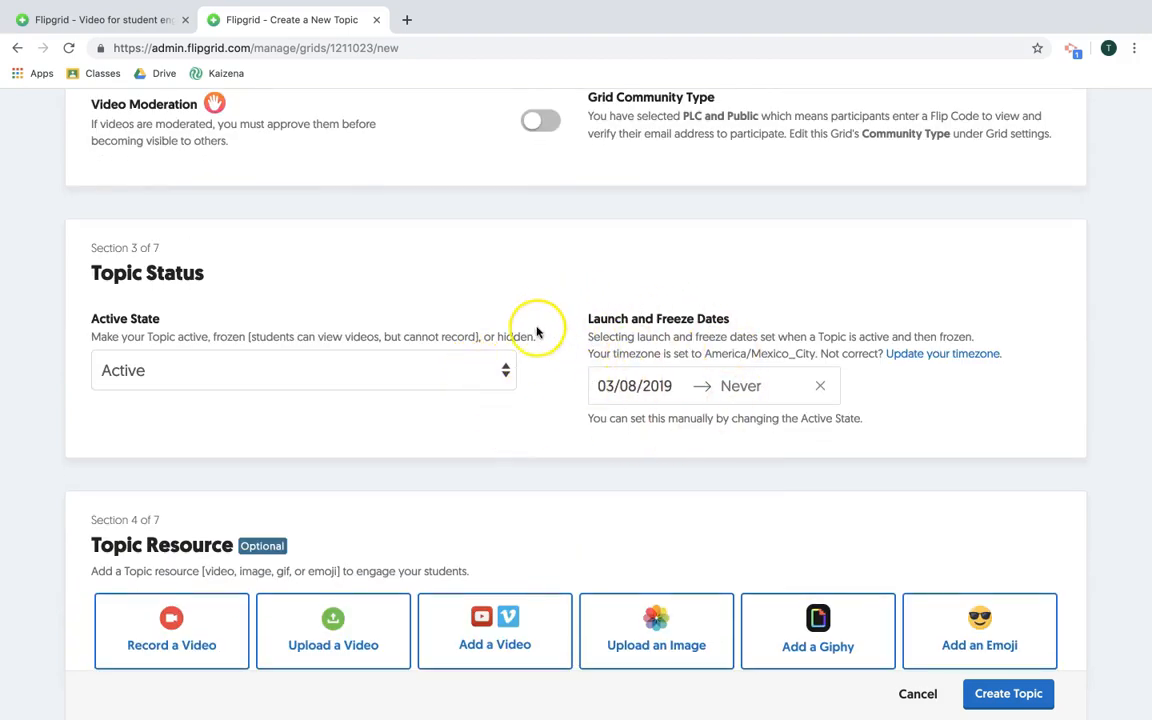
- Open the video recorder for the Topic resource and allow microphone and camera access
scroll(534, 352, "down", 3)
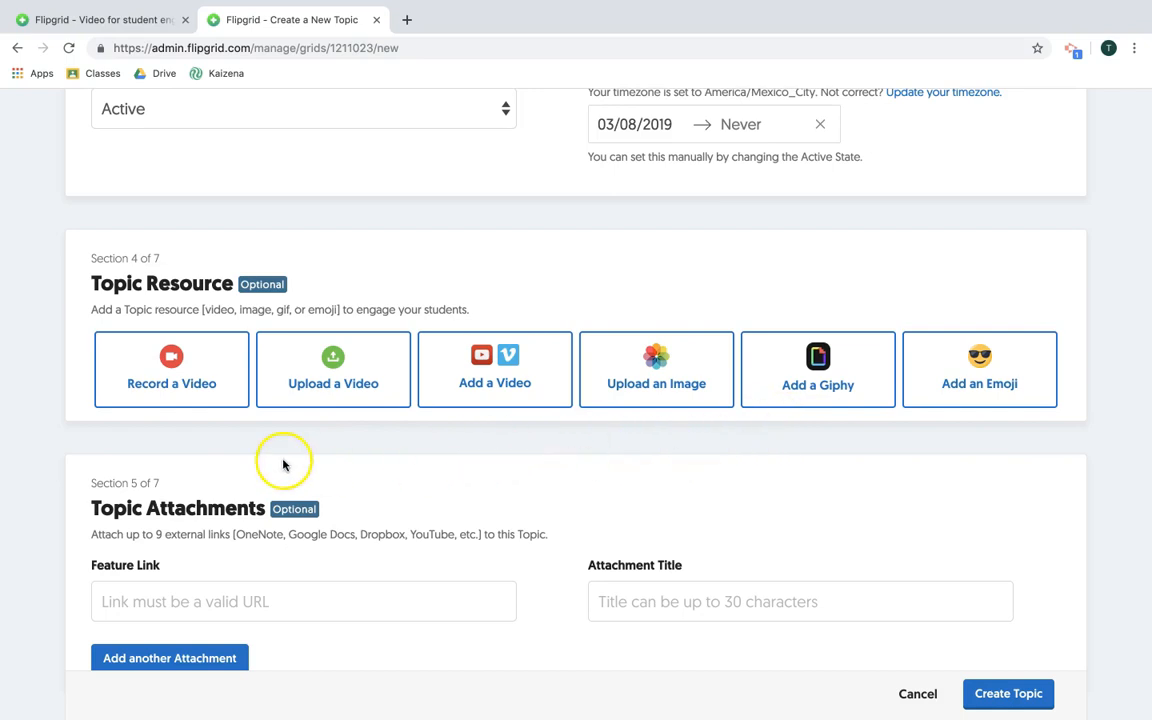
left_click(184, 390)
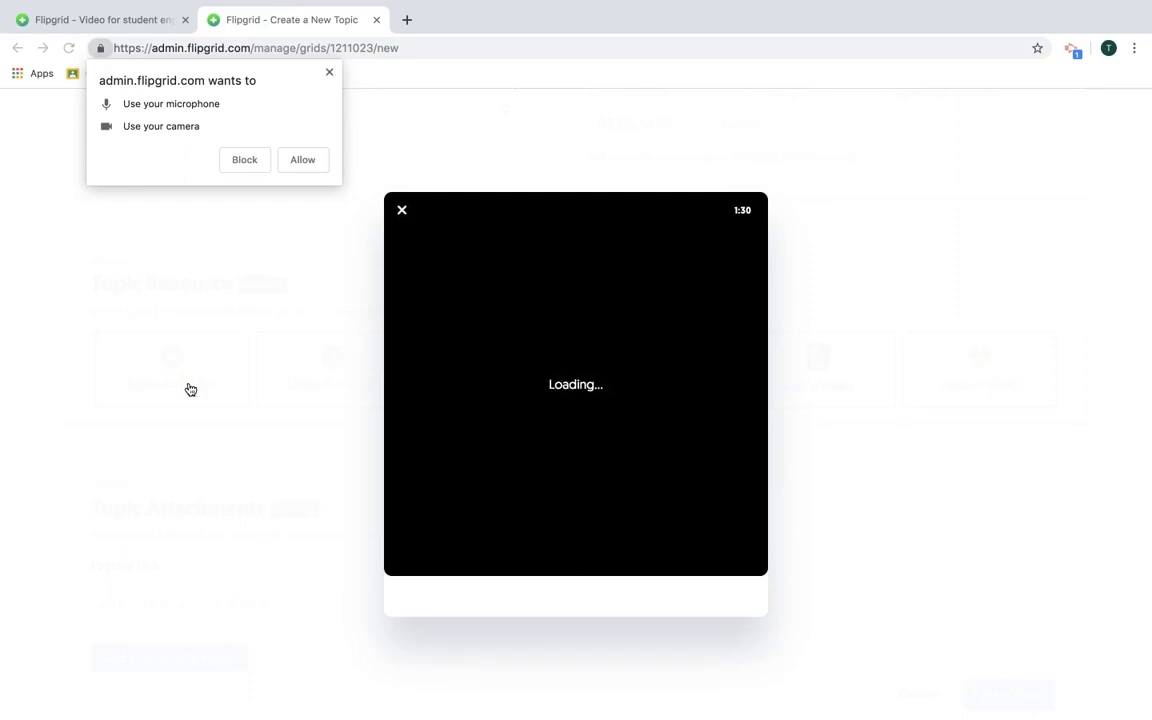
left_click(302, 160)
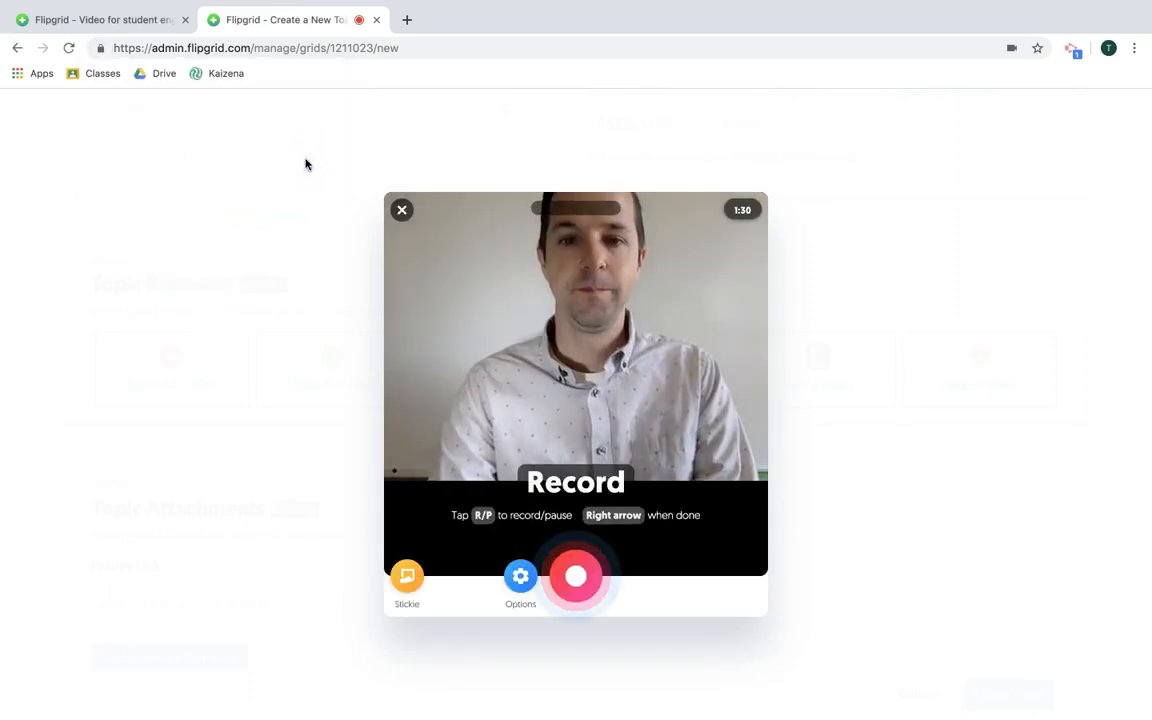
left_click(584, 570)
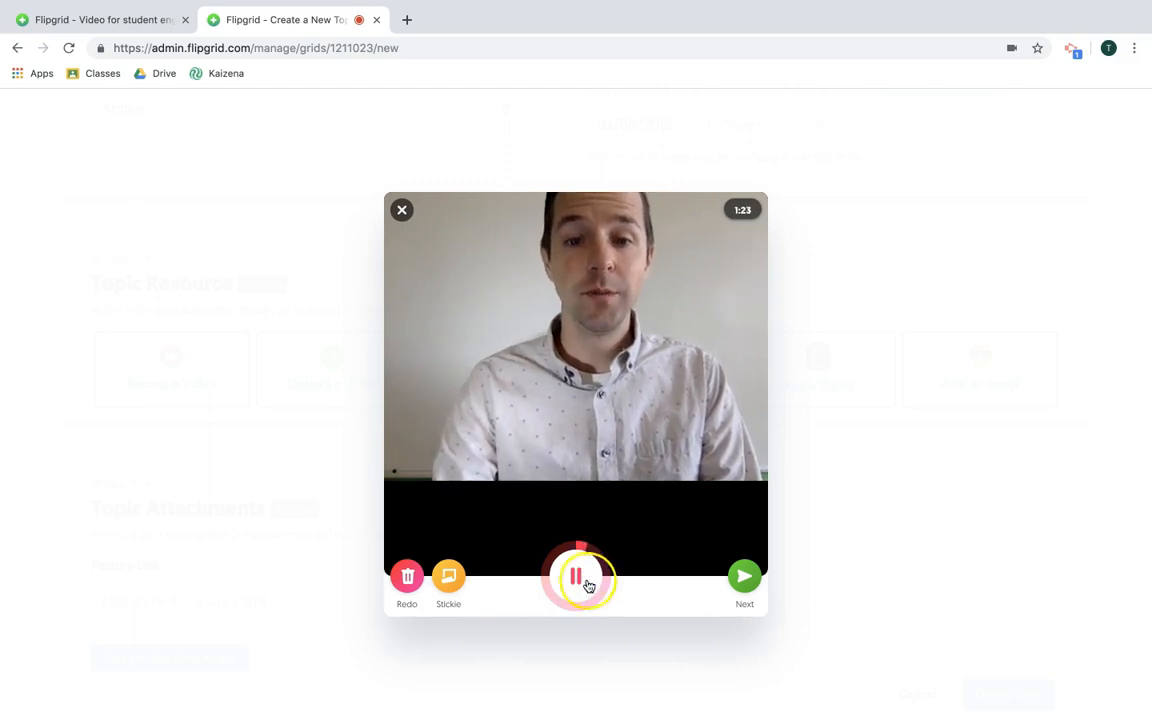
left_click(586, 576)
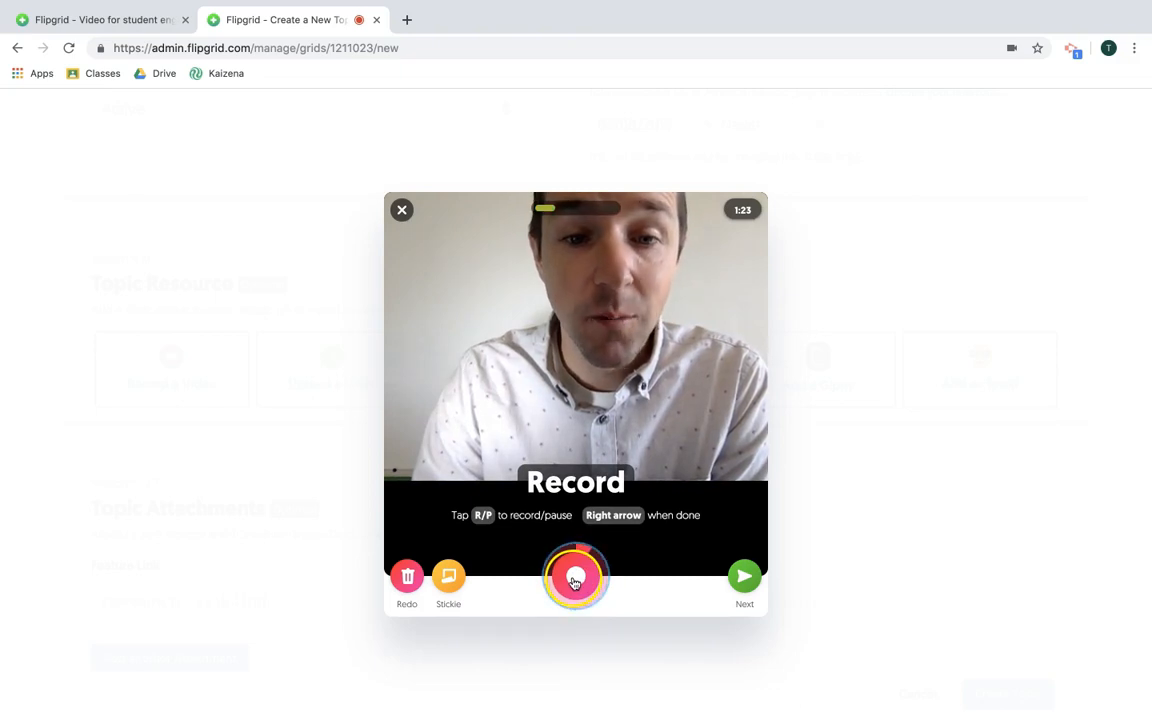
left_click(407, 577)
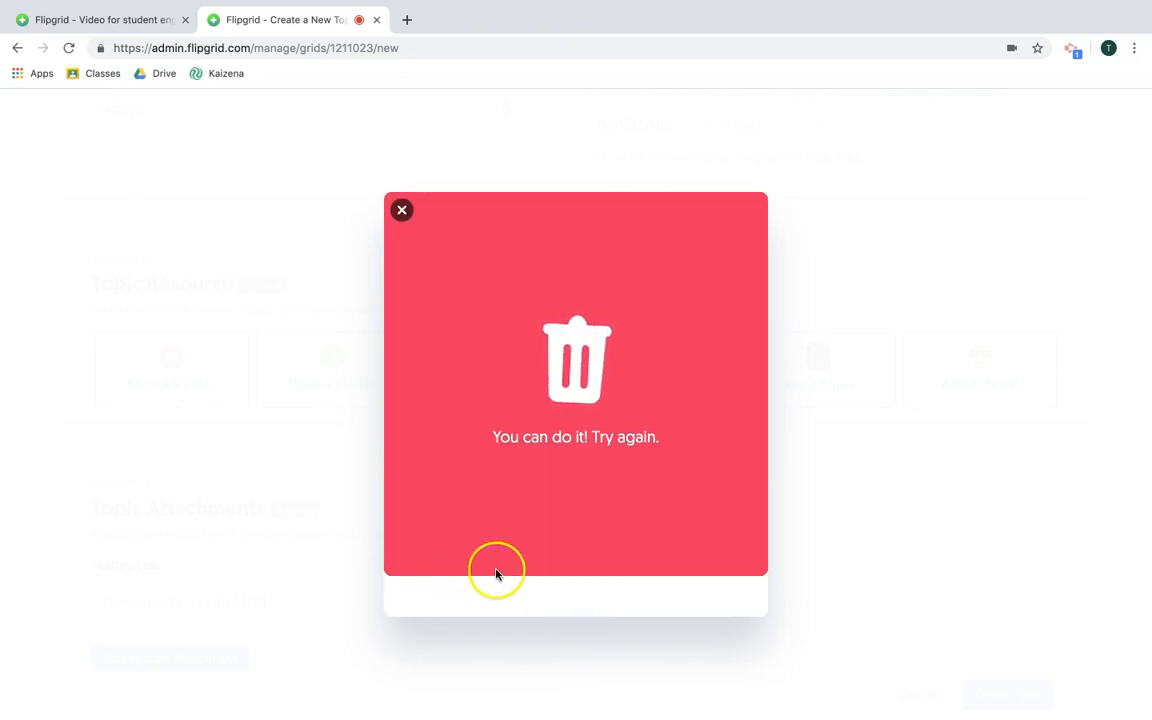
- Record a short video of a few seconds for the Topic resource, accept it in review, and snap its selfie
left_click(571, 566)
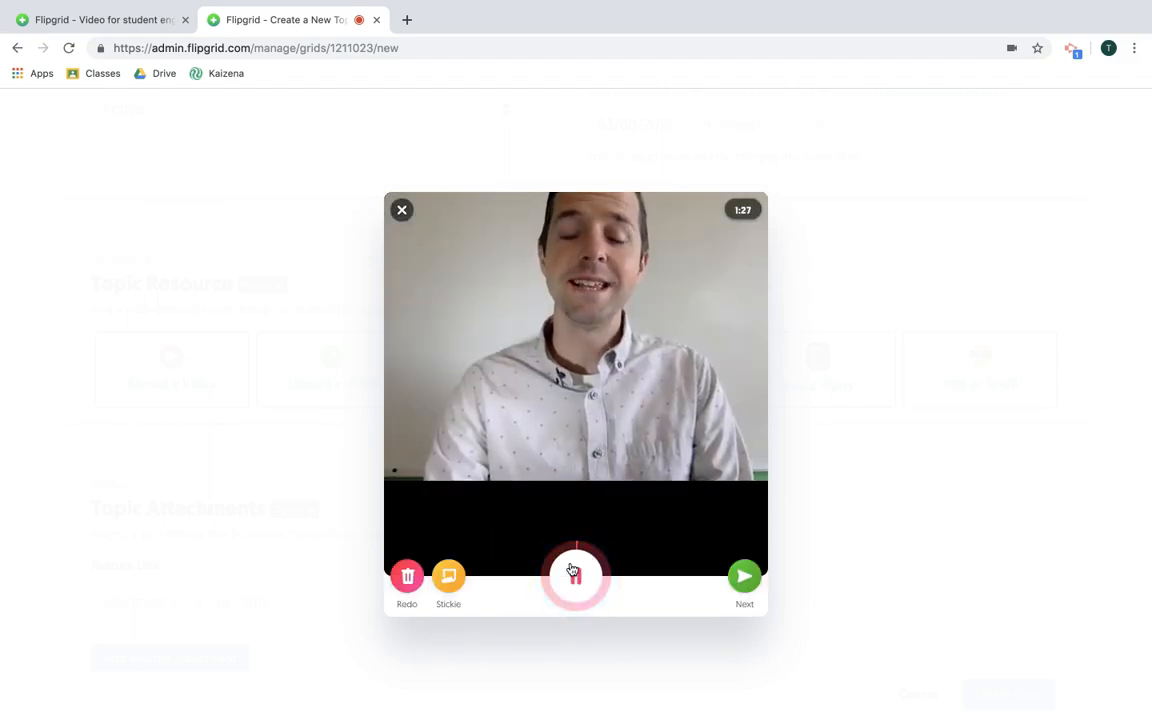
left_click(573, 577)
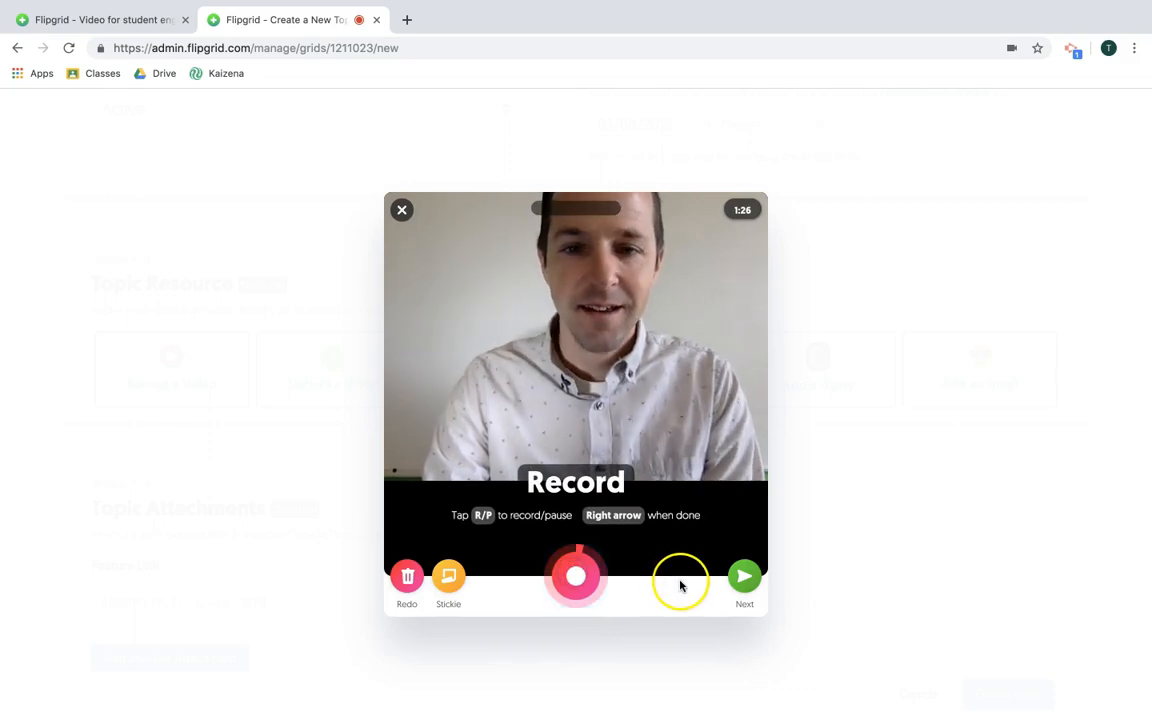
left_click(741, 577)
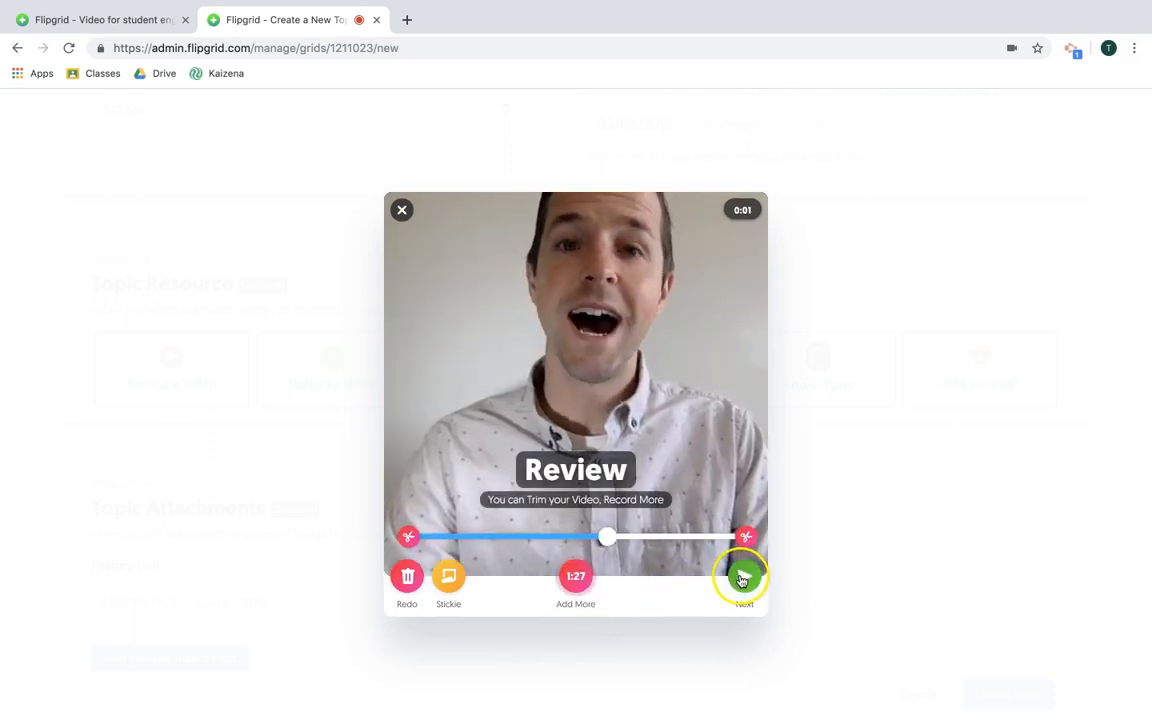
left_click(745, 579)
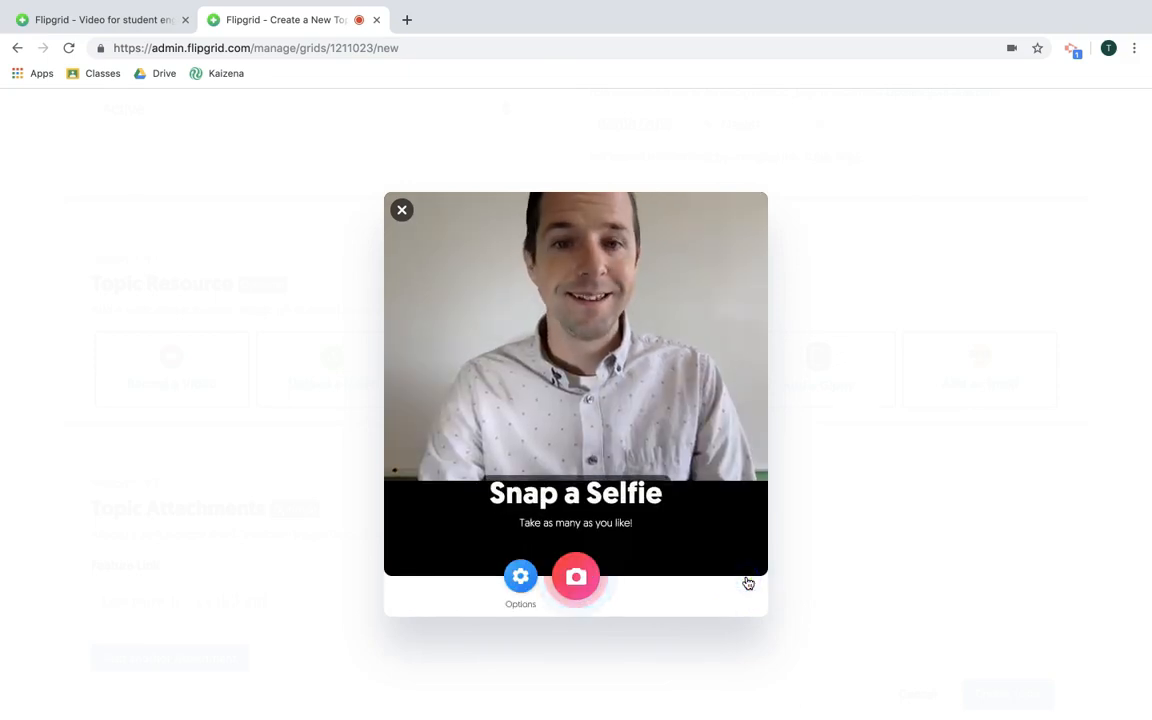
left_click(586, 595)
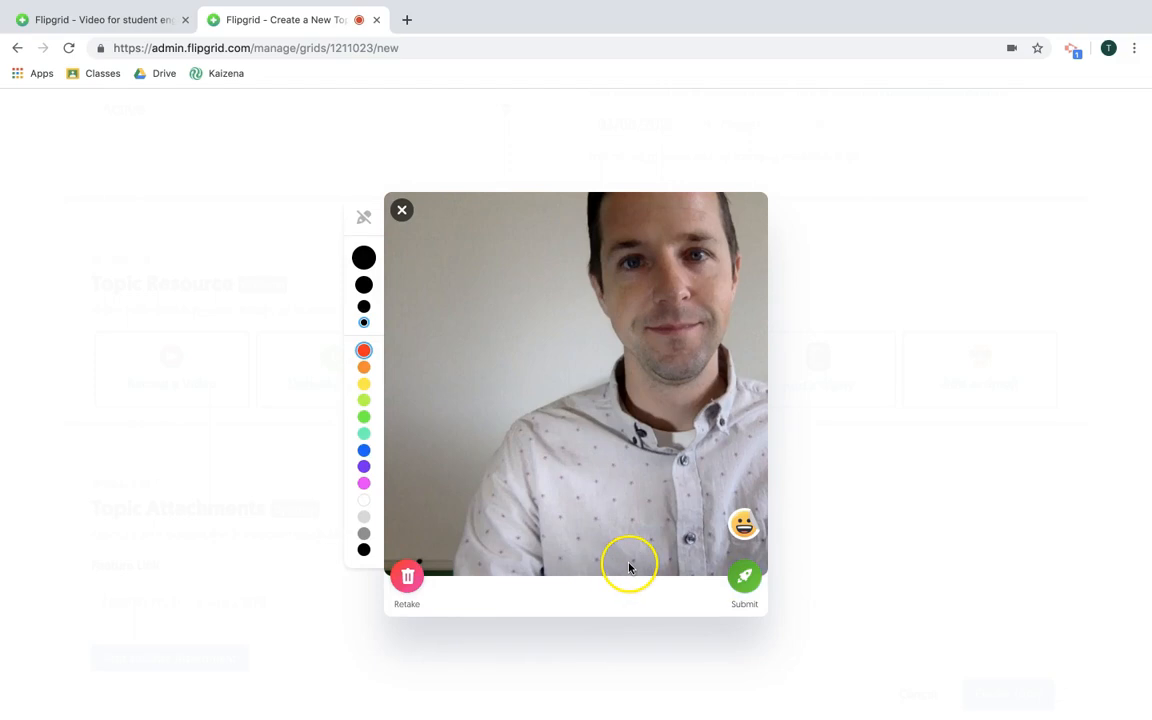
- Submit the recorded video with its selfie and complete it as the Topic resource
left_click(744, 576)
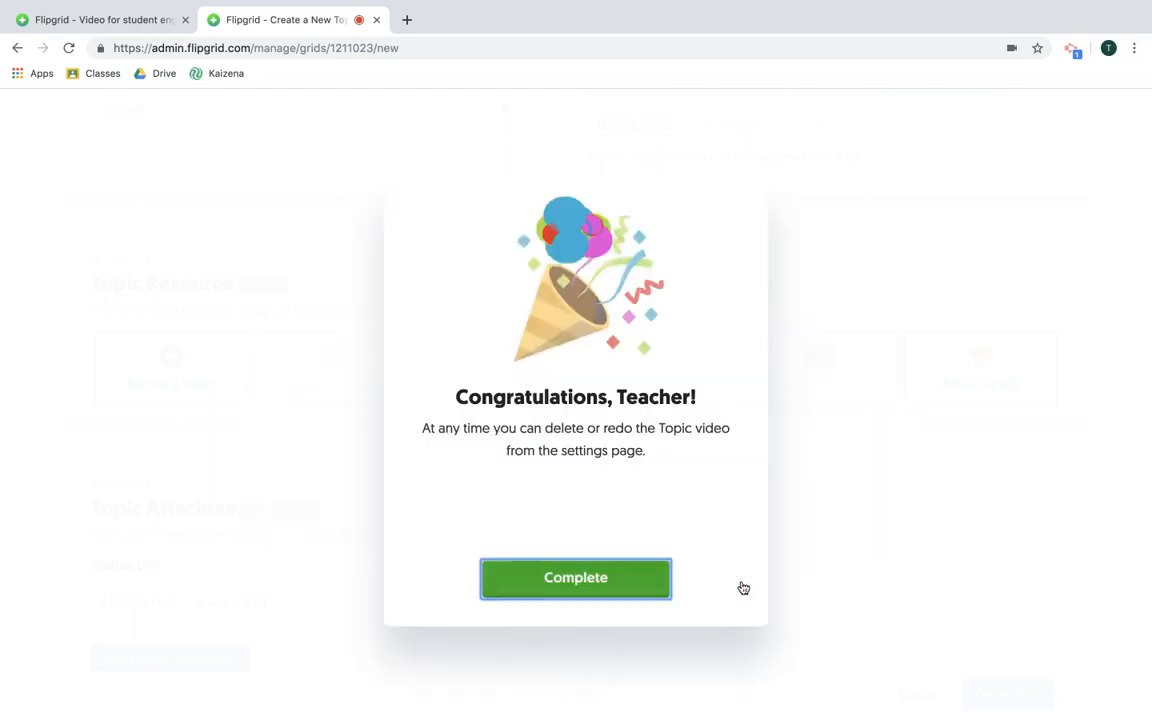
left_click(617, 582)
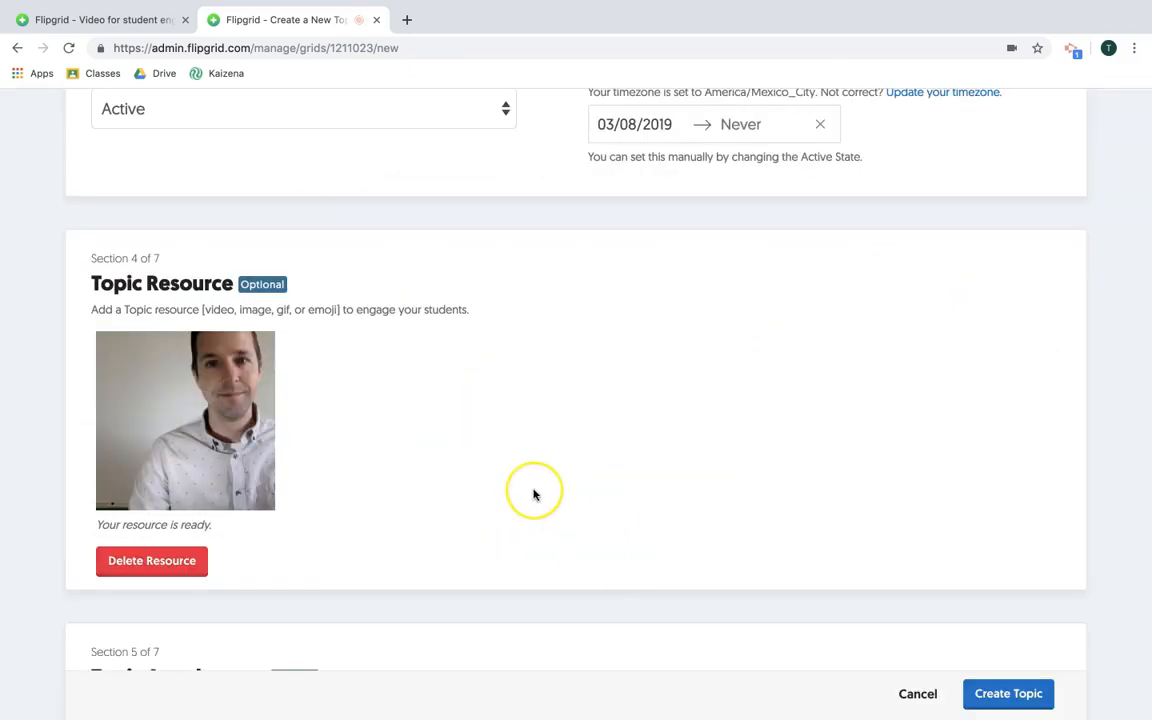
- Attach the Flocabulary Plot Elements page link from the other browser window to the Topic, titled "Flocab Activity"
scroll(533, 494, "down", 5)
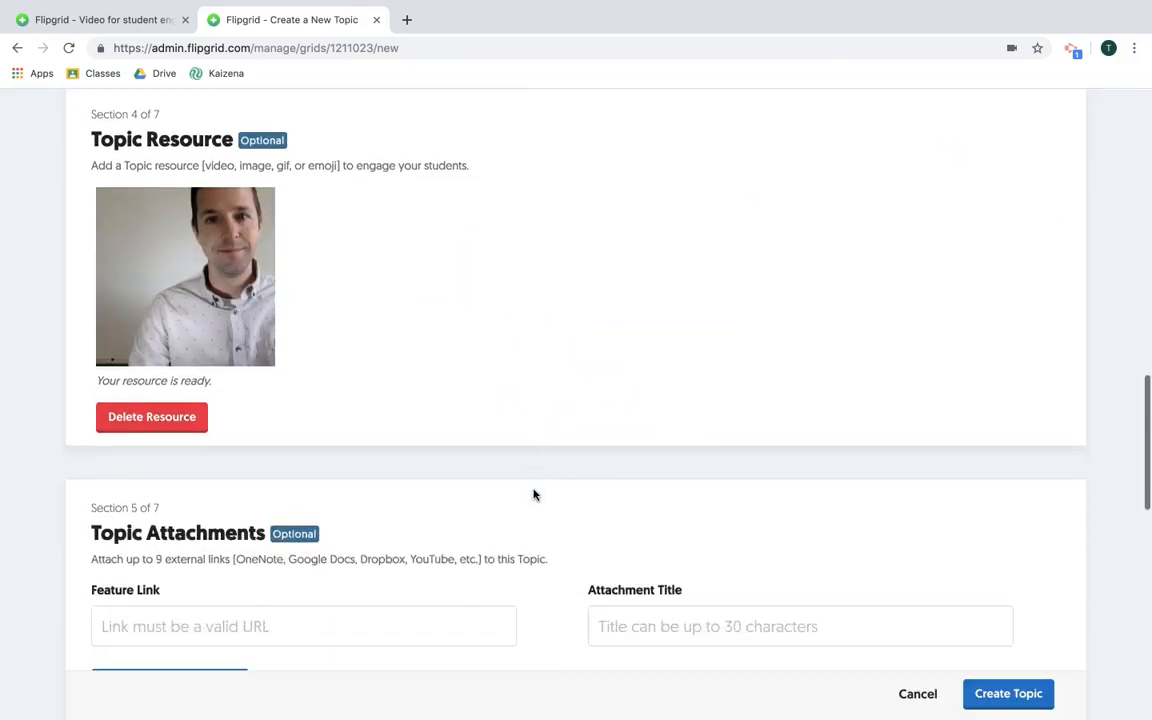
scroll(533, 494, "down", 2)
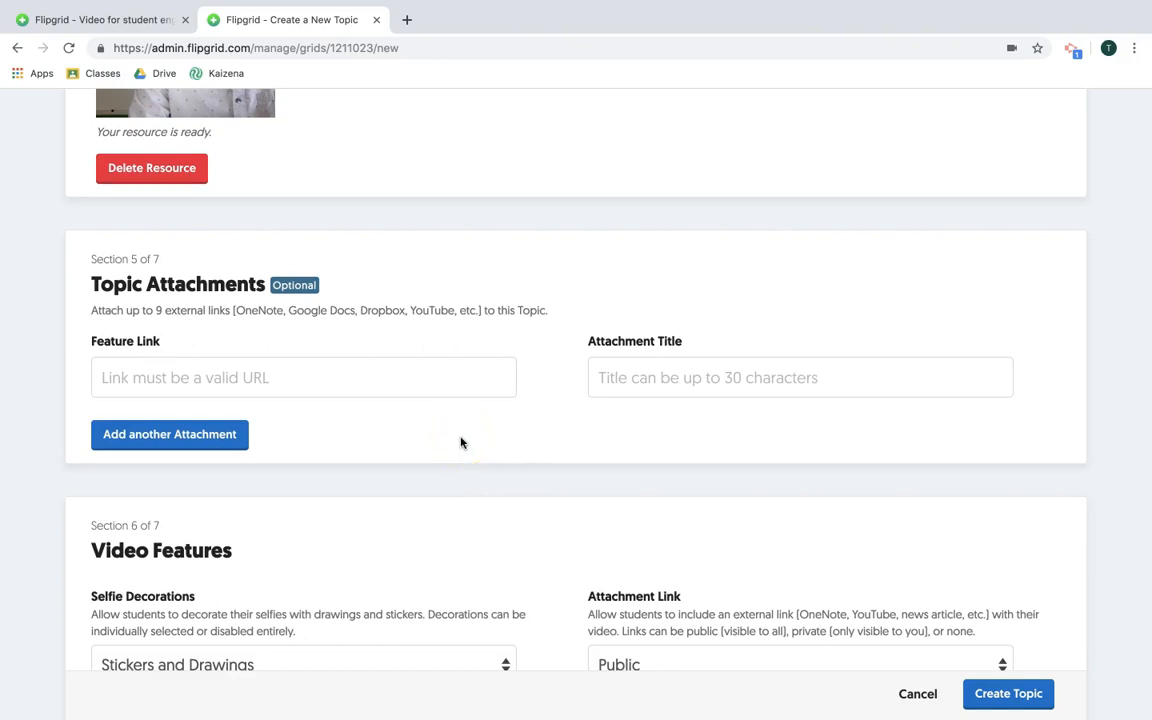
left_click(407, 425)
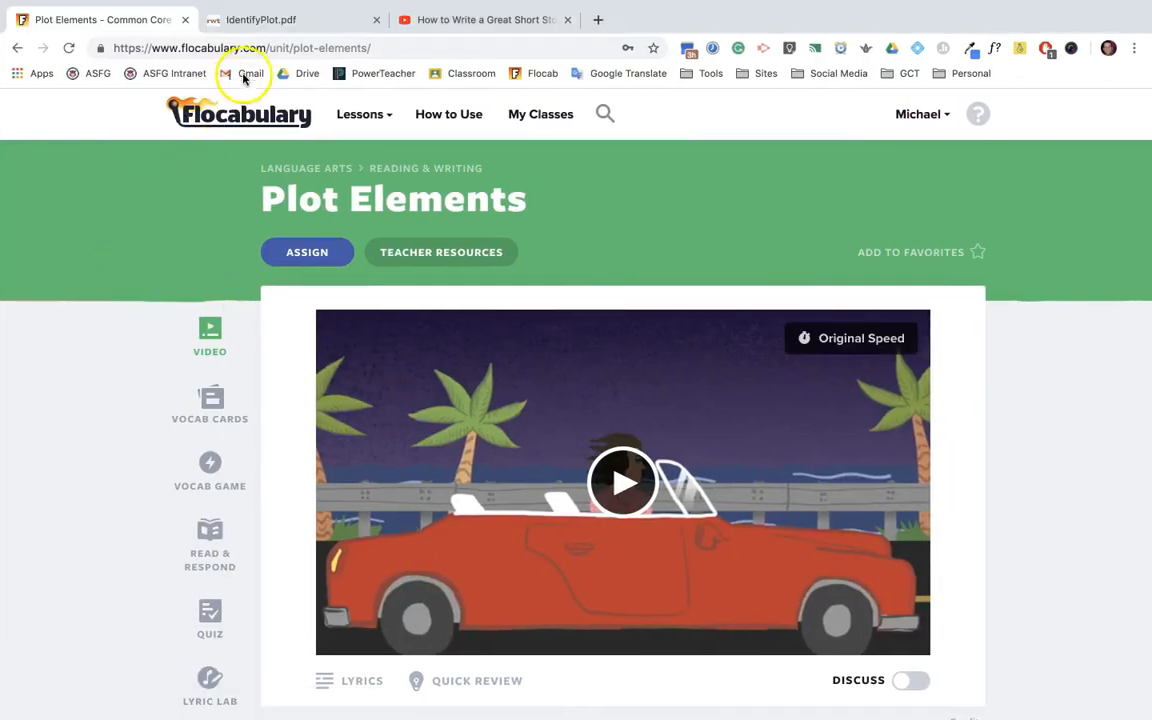
left_click(270, 47)
key("ctrl+c")
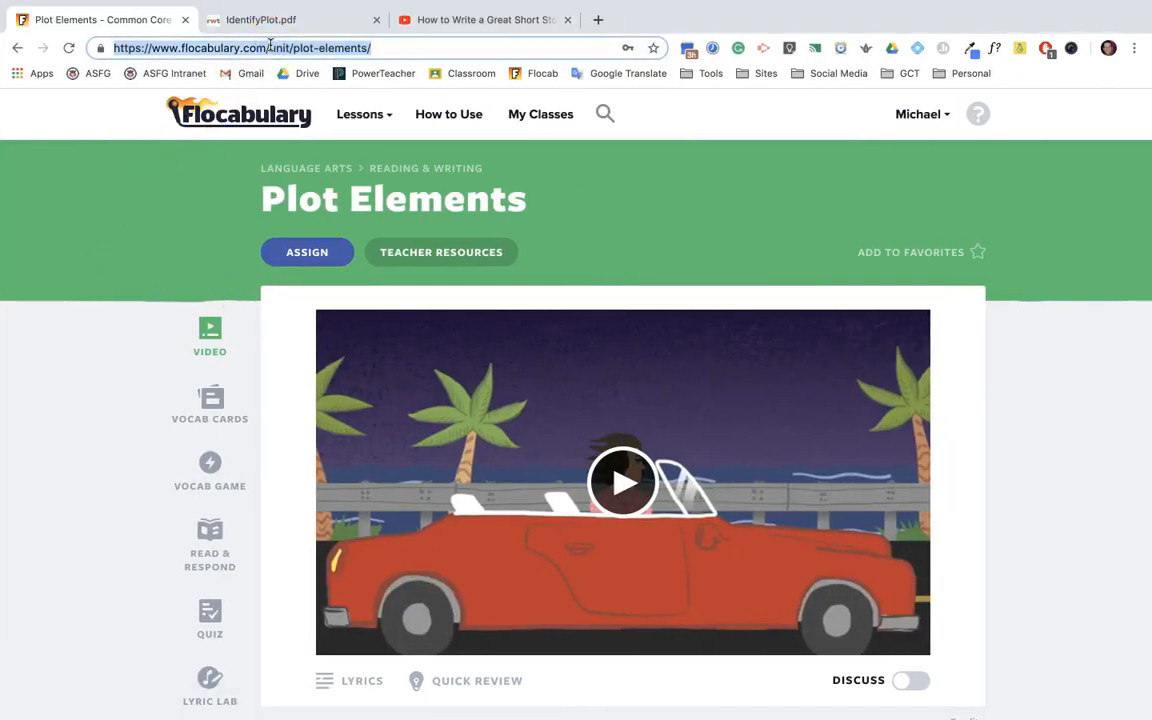
left_click(226, 195)
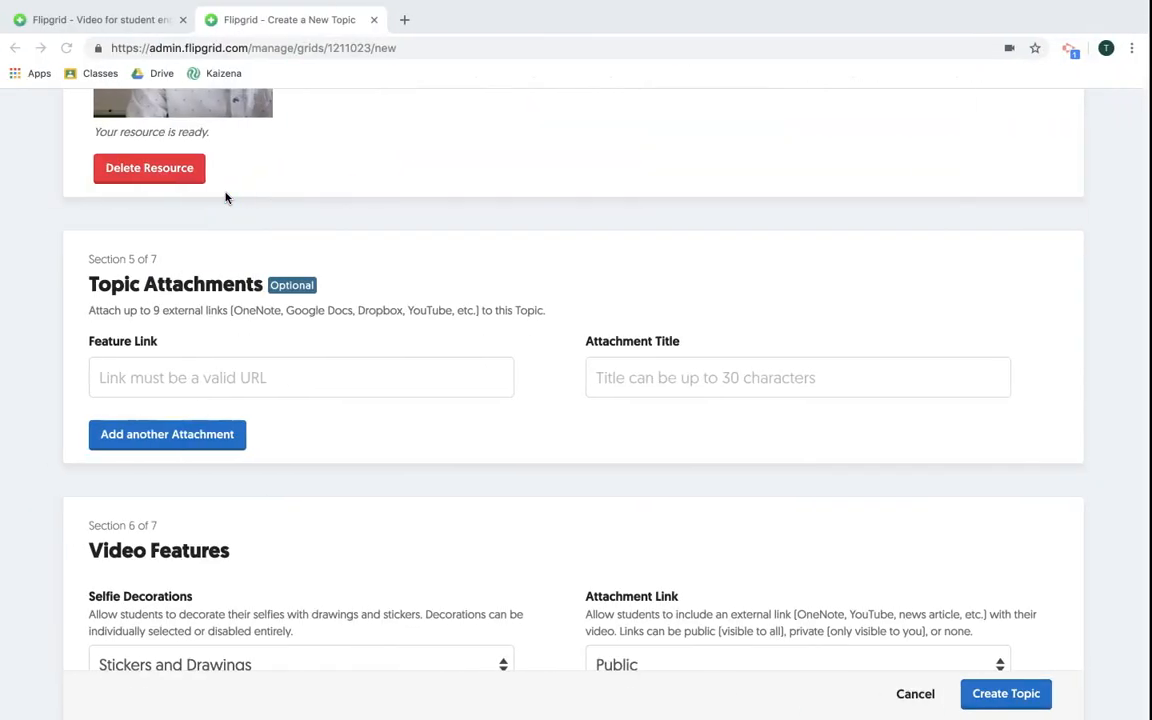
left_click(221, 377)
key("ctrl+v")
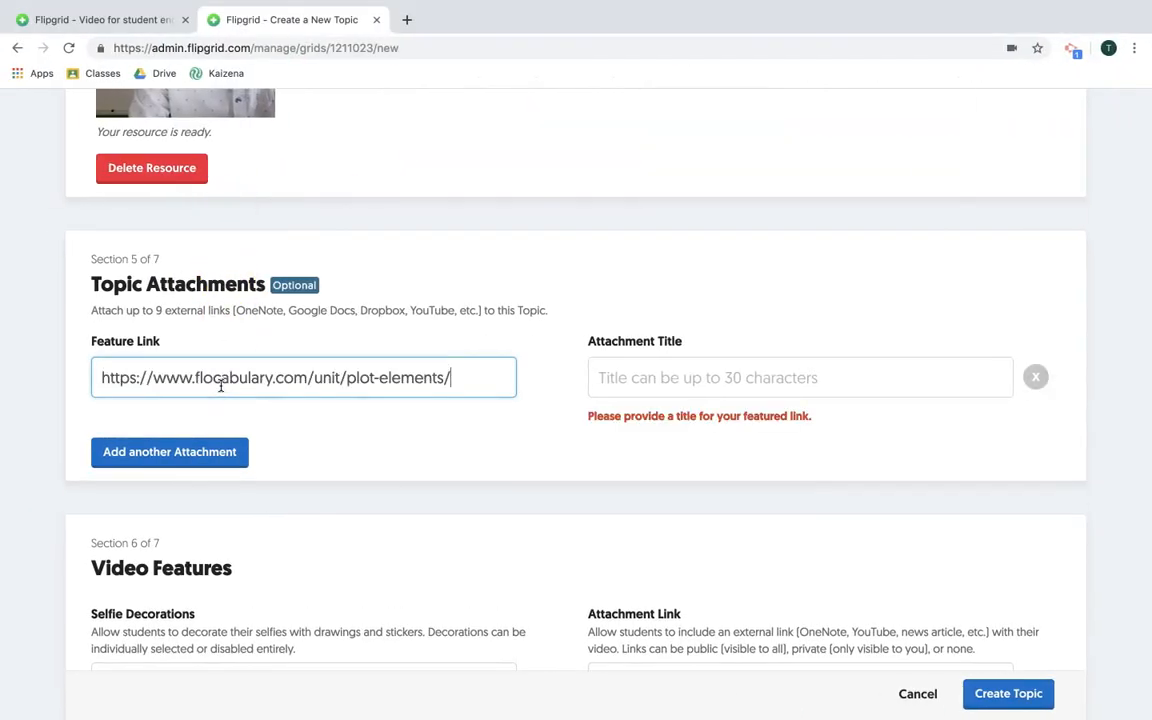
left_click(598, 376)
type("Flo")
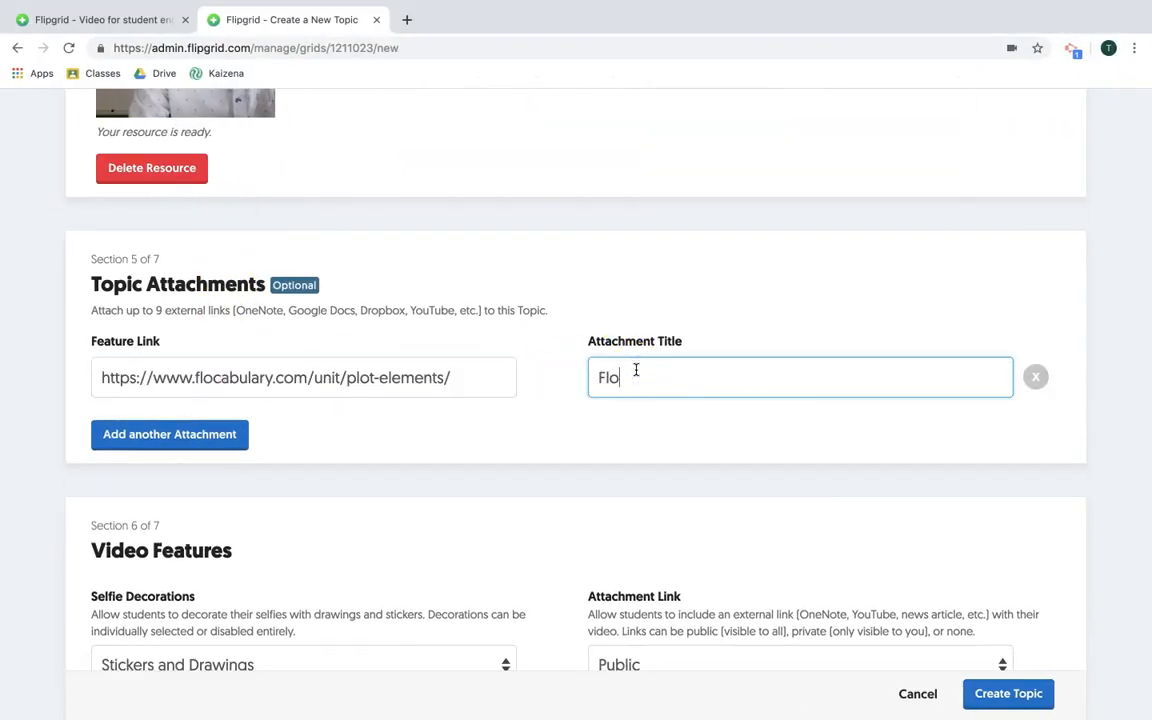
type("cab Activity")
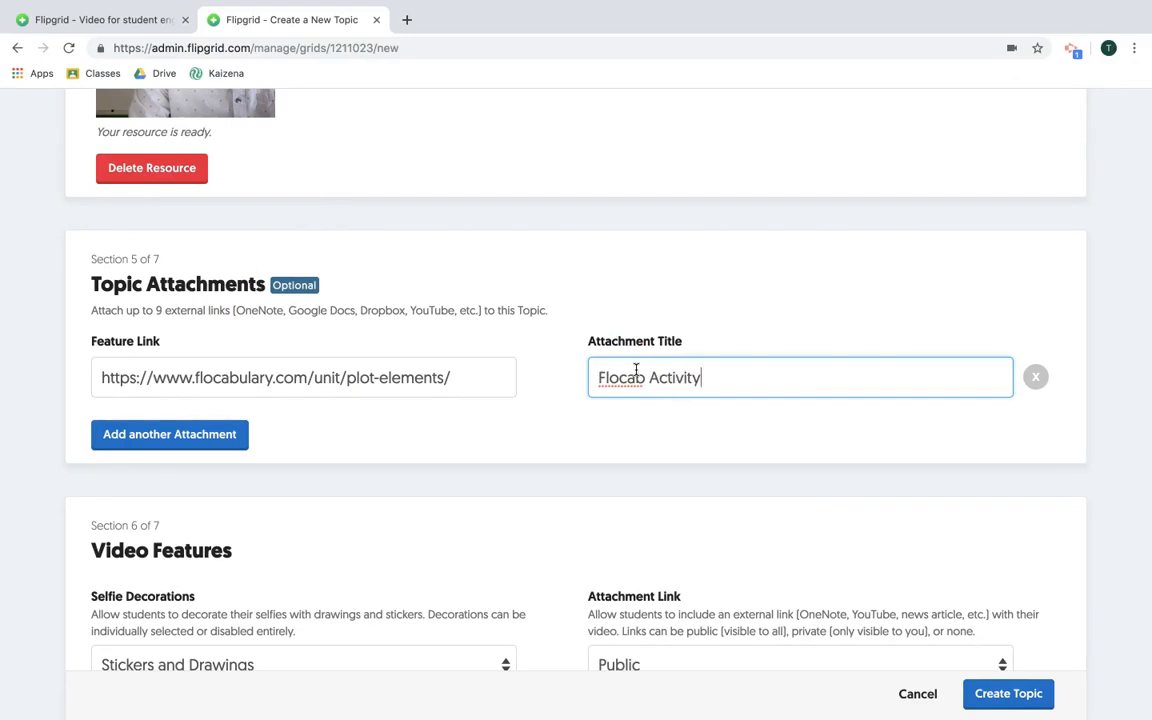
- Add a second Topic attachment linking to the IdentifyPlot.pdf page, titled "Graphic Organizer"
left_click(205, 446)
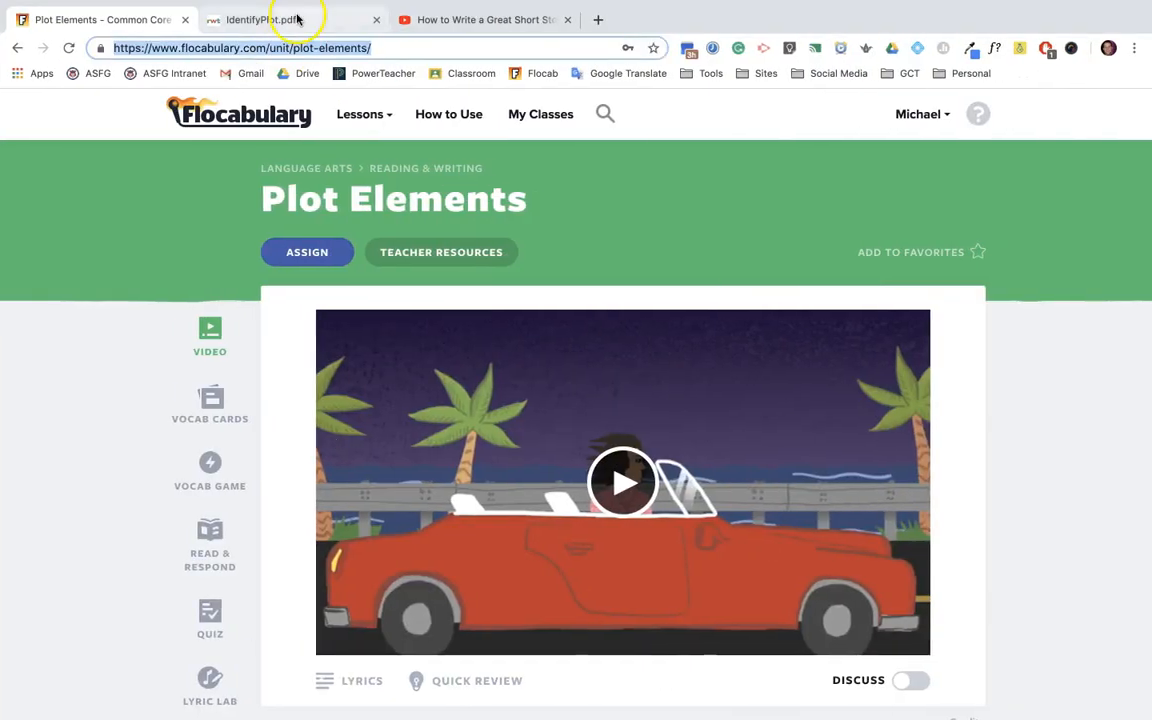
left_click(292, 18)
left_click(303, 45)
key("ctrl+c")
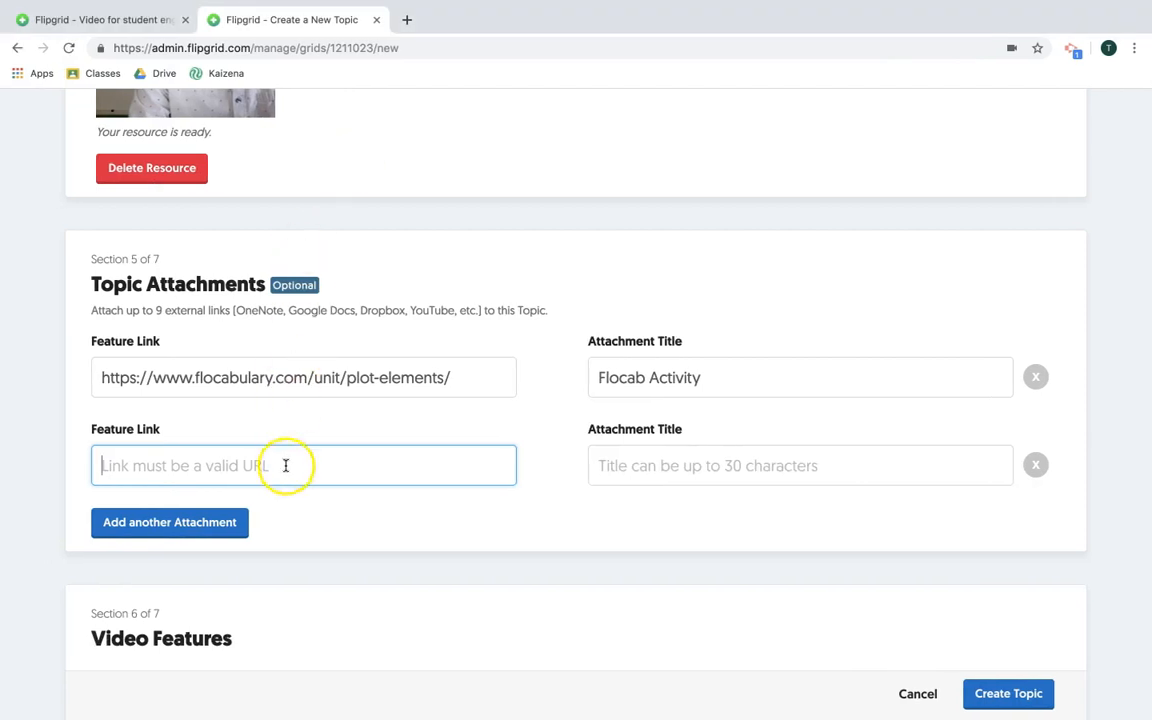
left_click(285, 465)
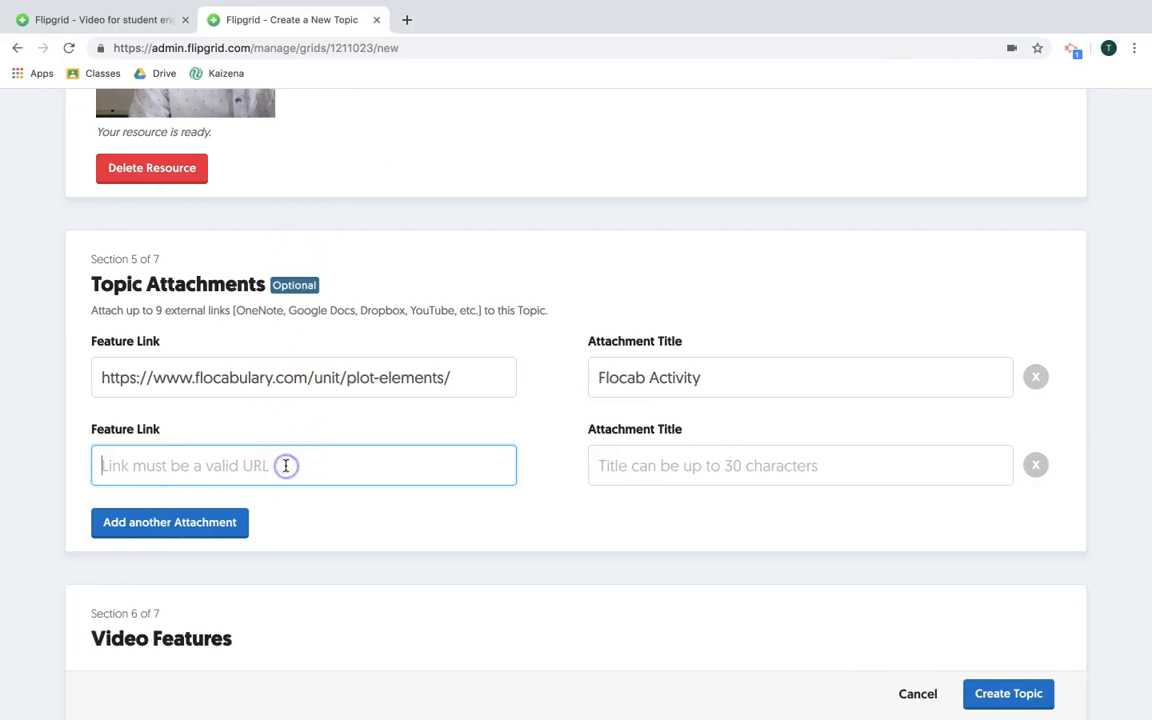
key("ctrl+v")
left_click(636, 463)
type("Gra")
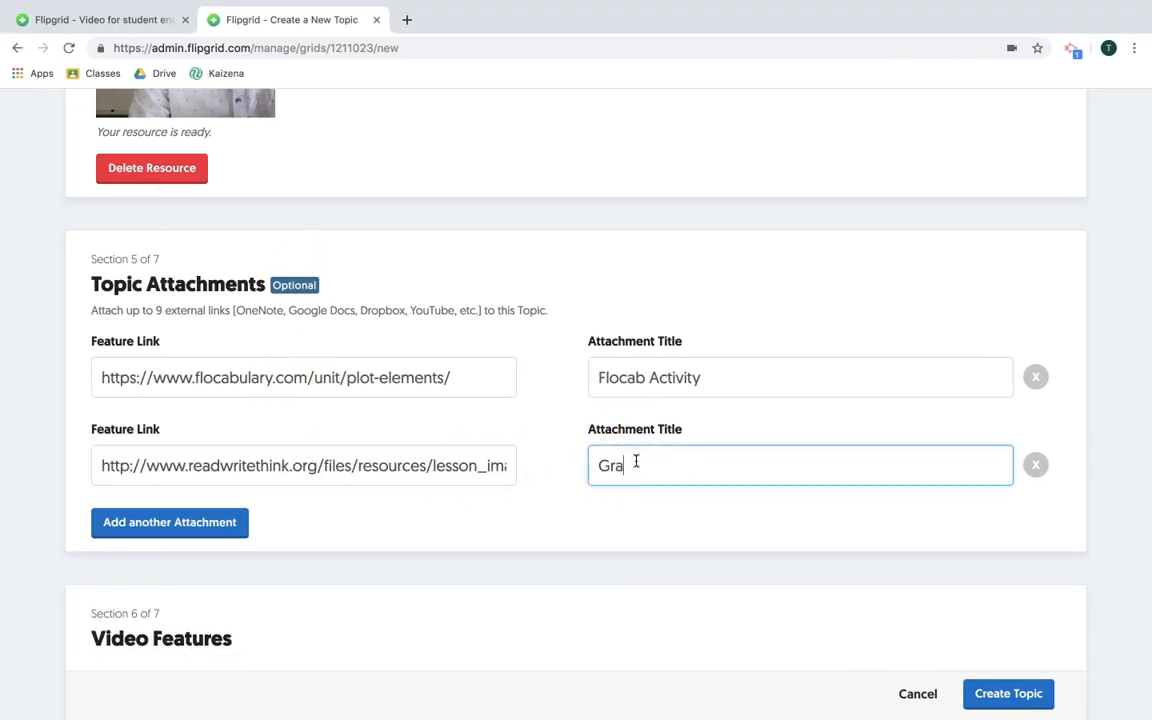
type("phic Organizer")
- Add a third Topic attachment with the share link of YouTube's "How to Write a Great Short Story" video, titled "How To"
left_click(201, 535)
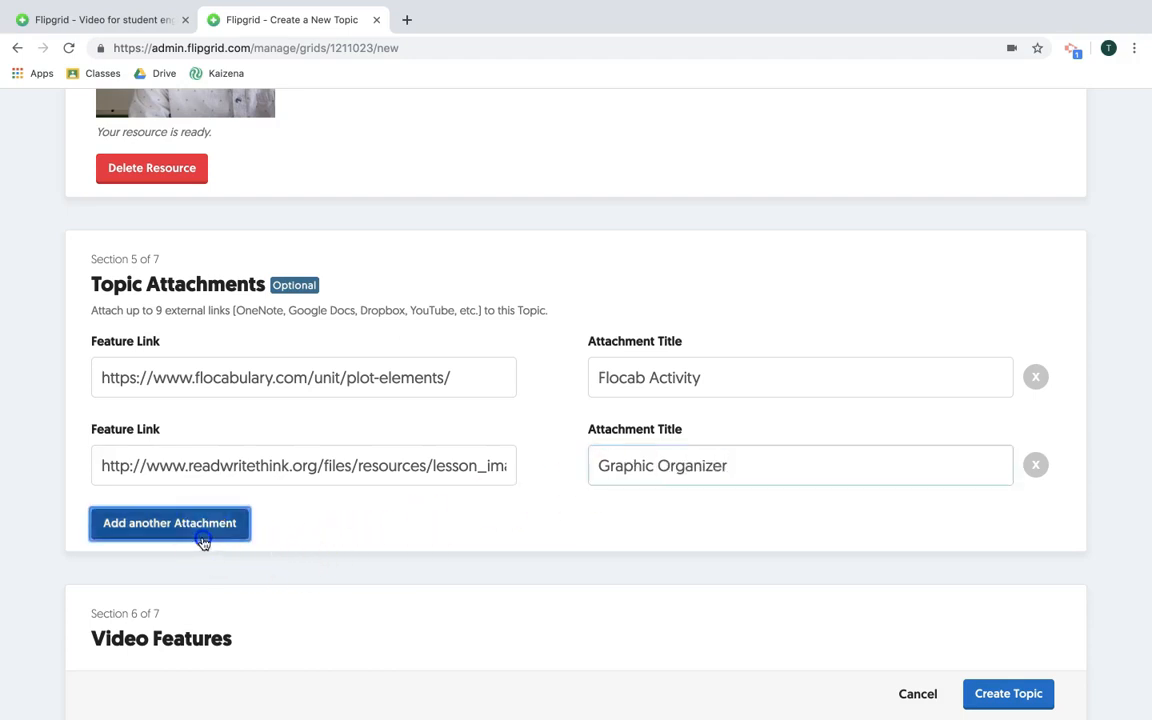
key("ctrl+Right")
left_click(504, 44)
left_click(497, 15)
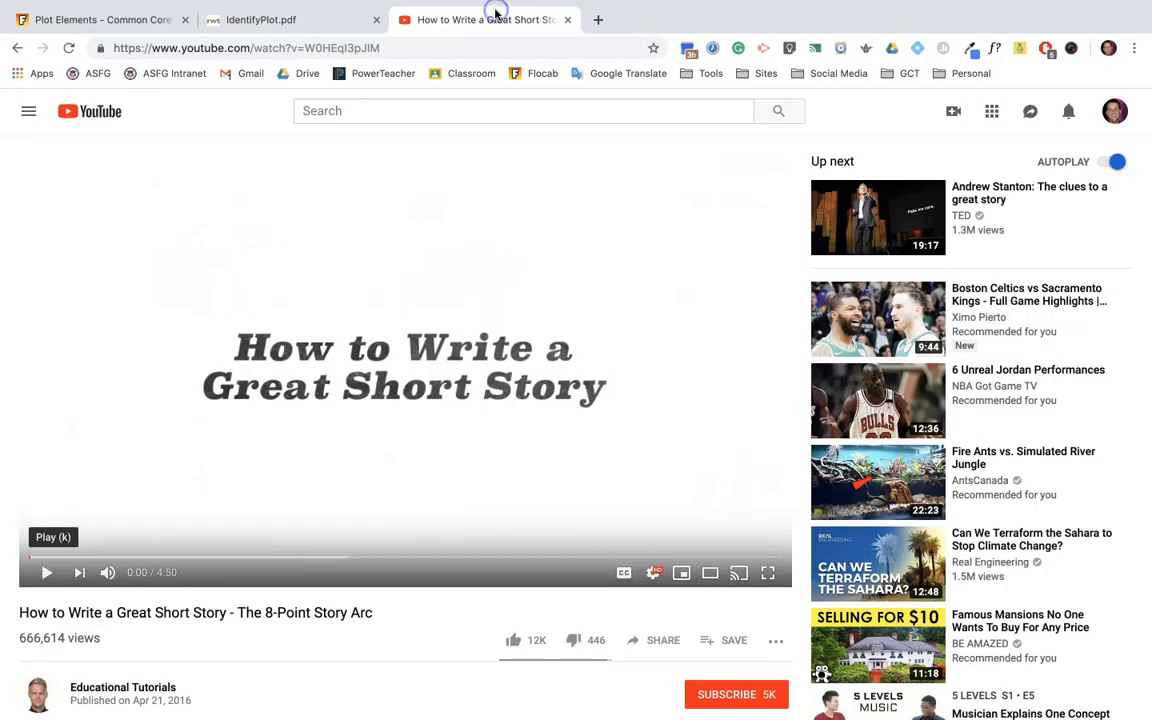
left_click(660, 641)
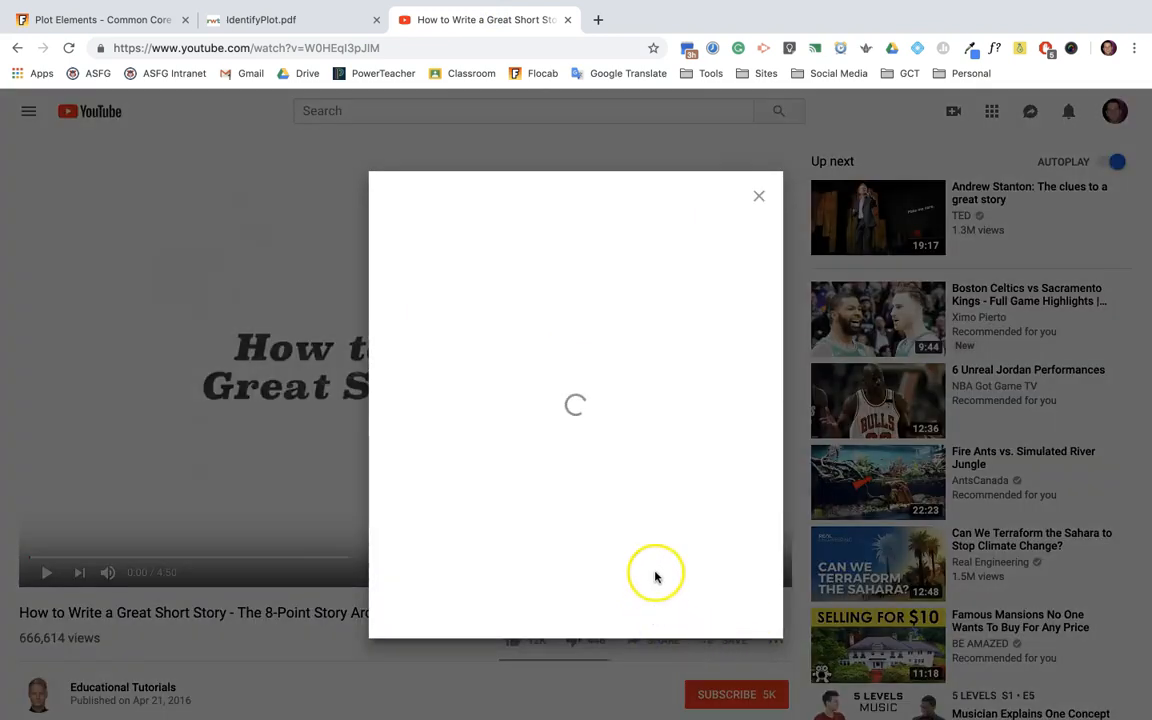
left_click(728, 440)
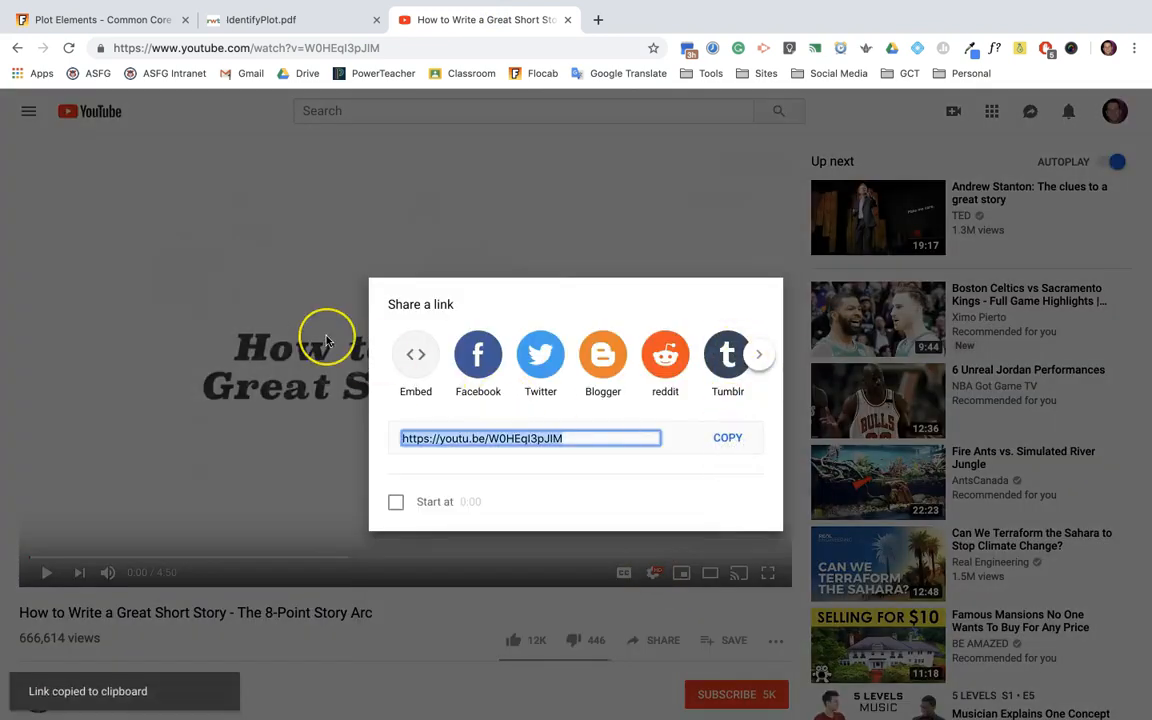
key("ctrl+Left")
key("super+v")
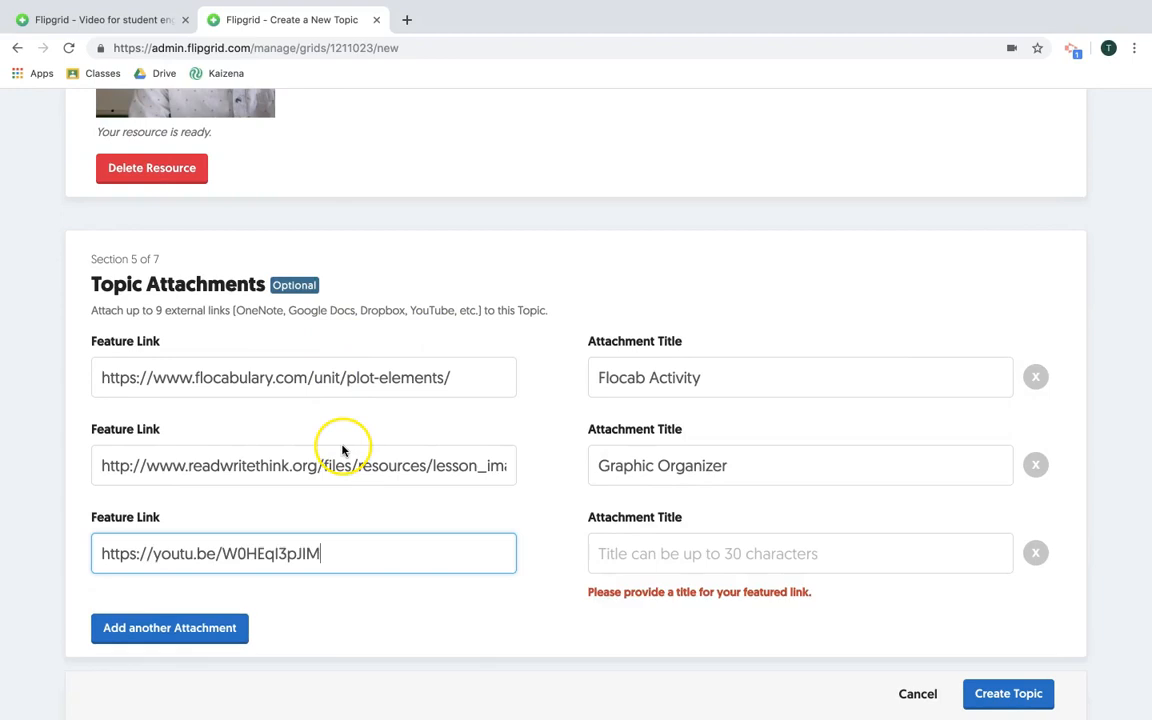
left_click(610, 551)
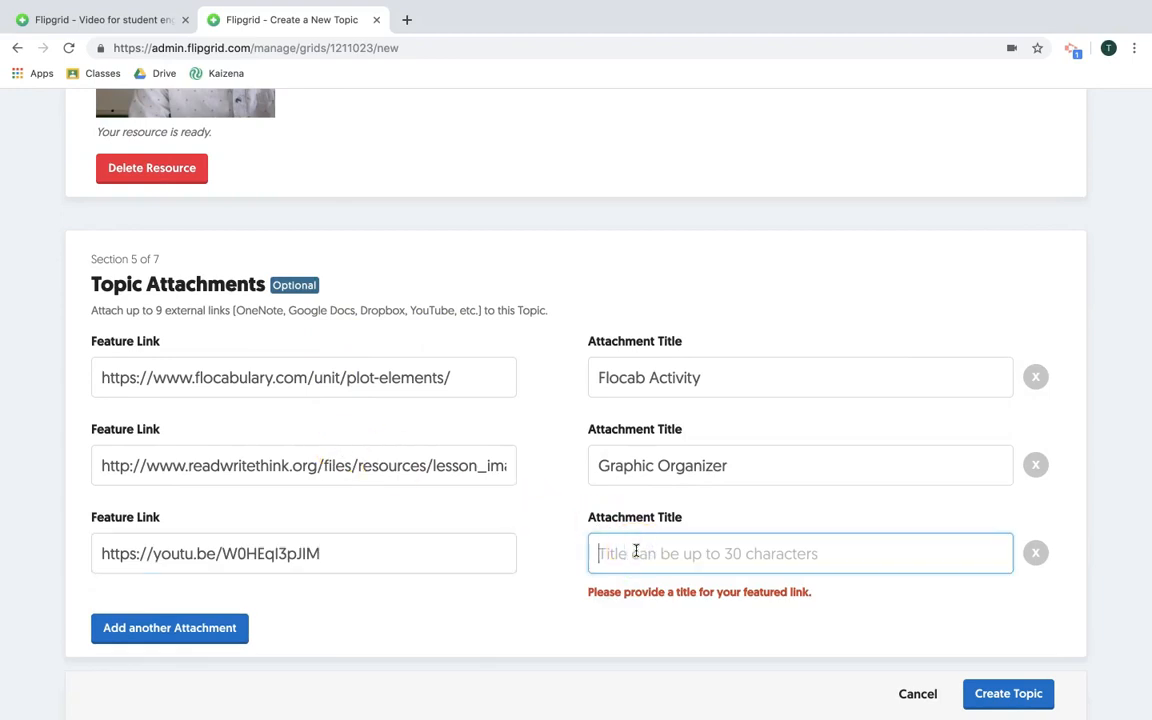
type("How To")
- Review the Topic's Video Features, including selfie decorations, attachment link, reactions, views, replies and video title, keeping Stickers and Drawings selected
scroll(486, 553, "down", 4)
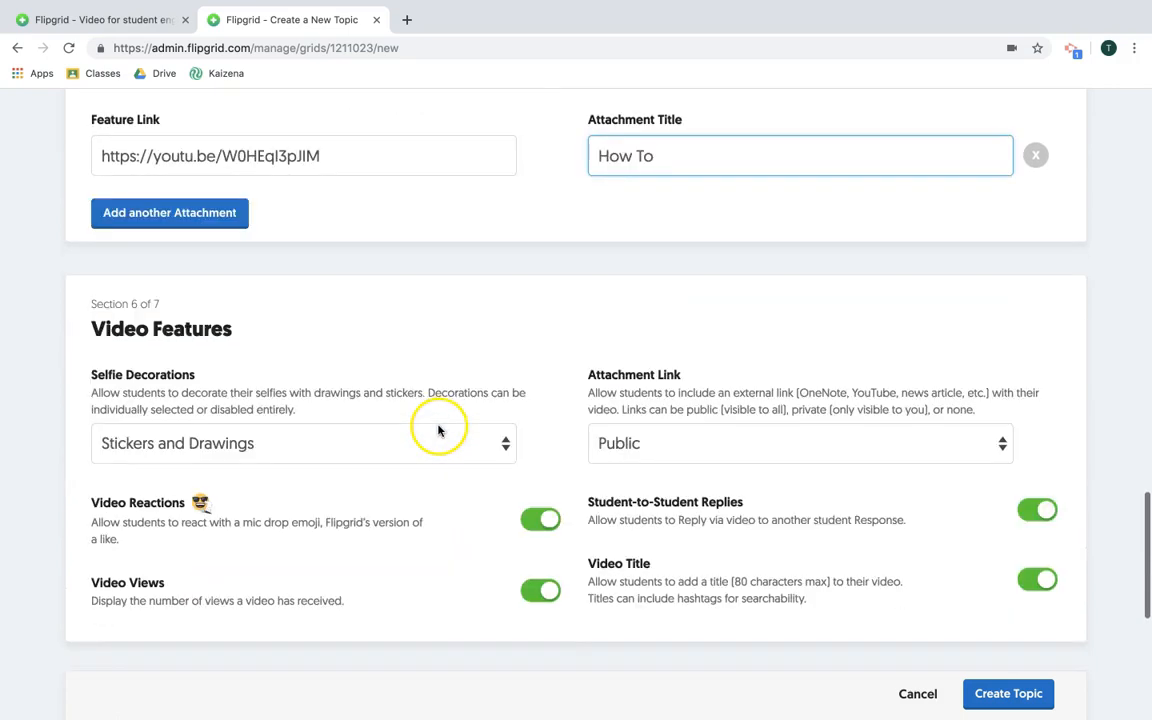
scroll(440, 314, "down", 1)
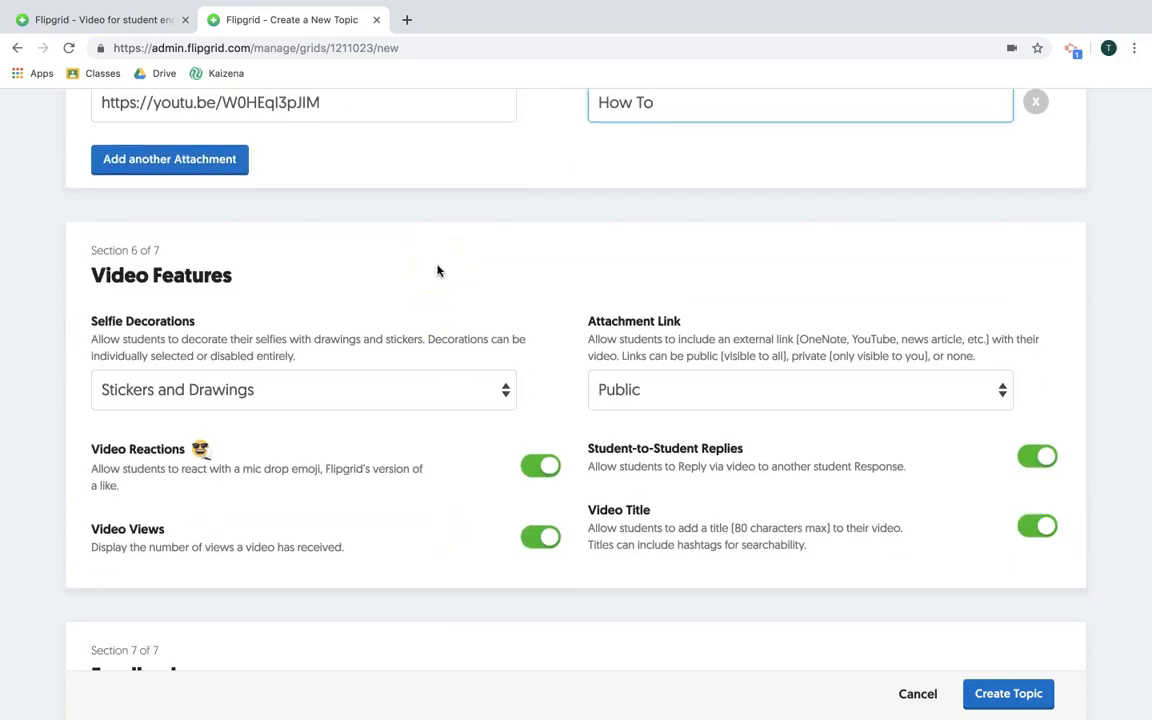
scroll(437, 270, "down", 1)
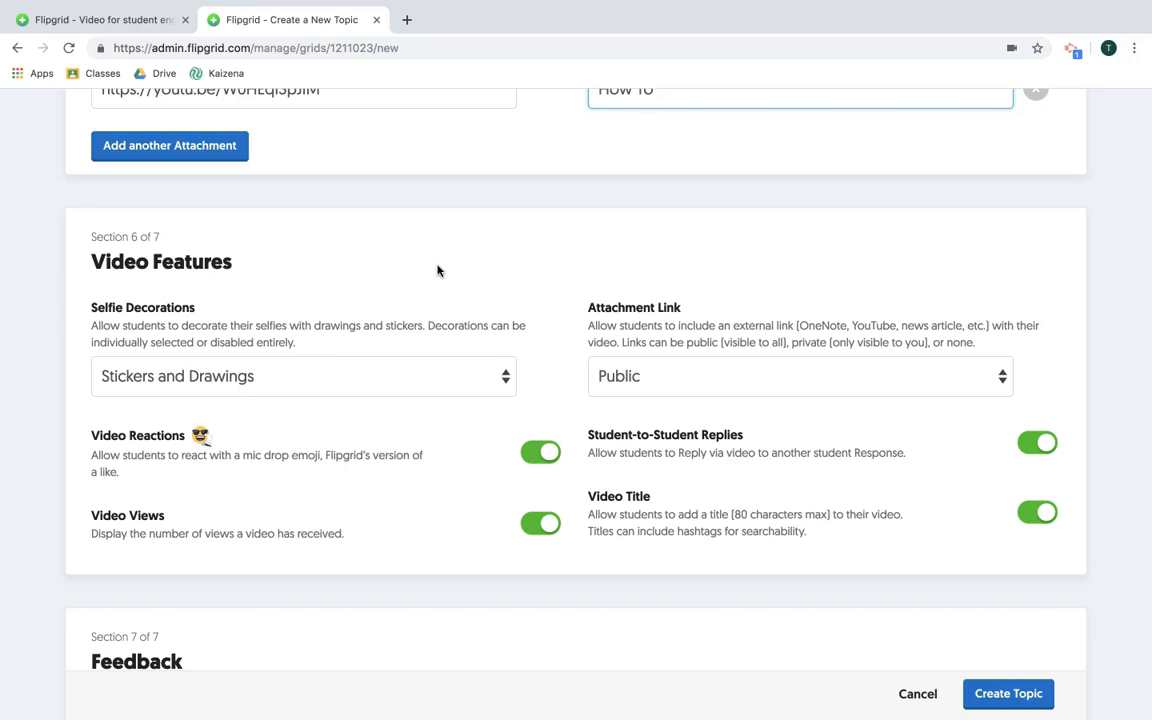
left_click(505, 377)
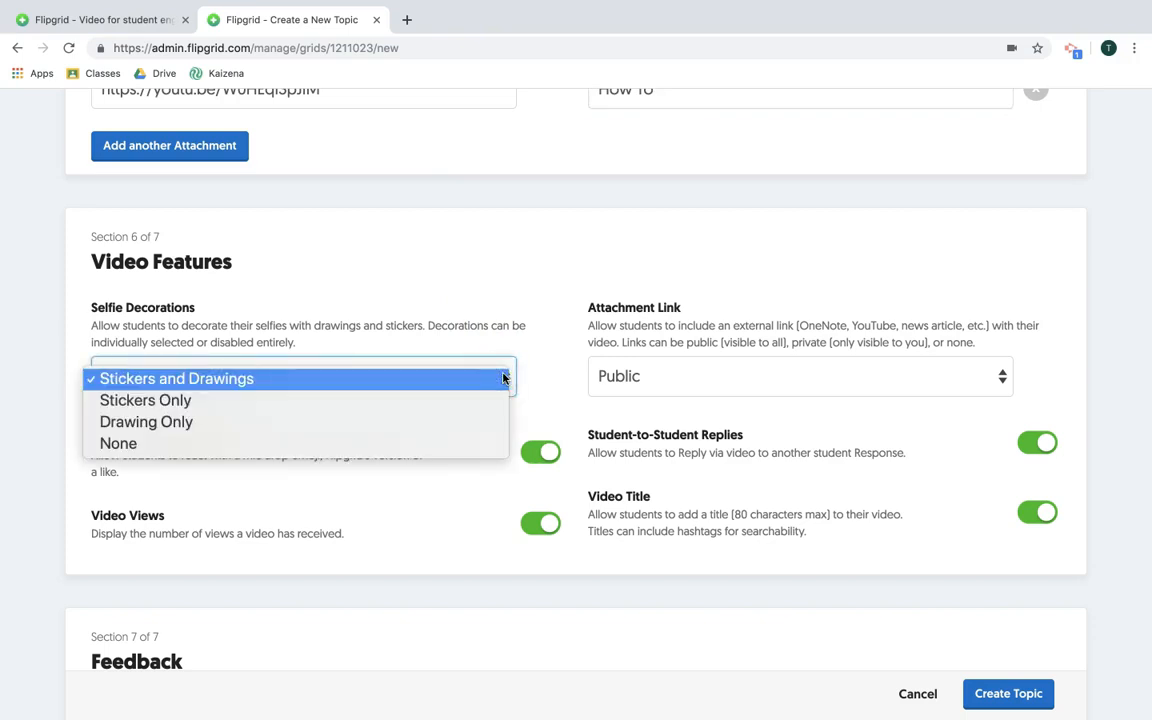
left_click(373, 388)
scroll(429, 280, "down", 1)
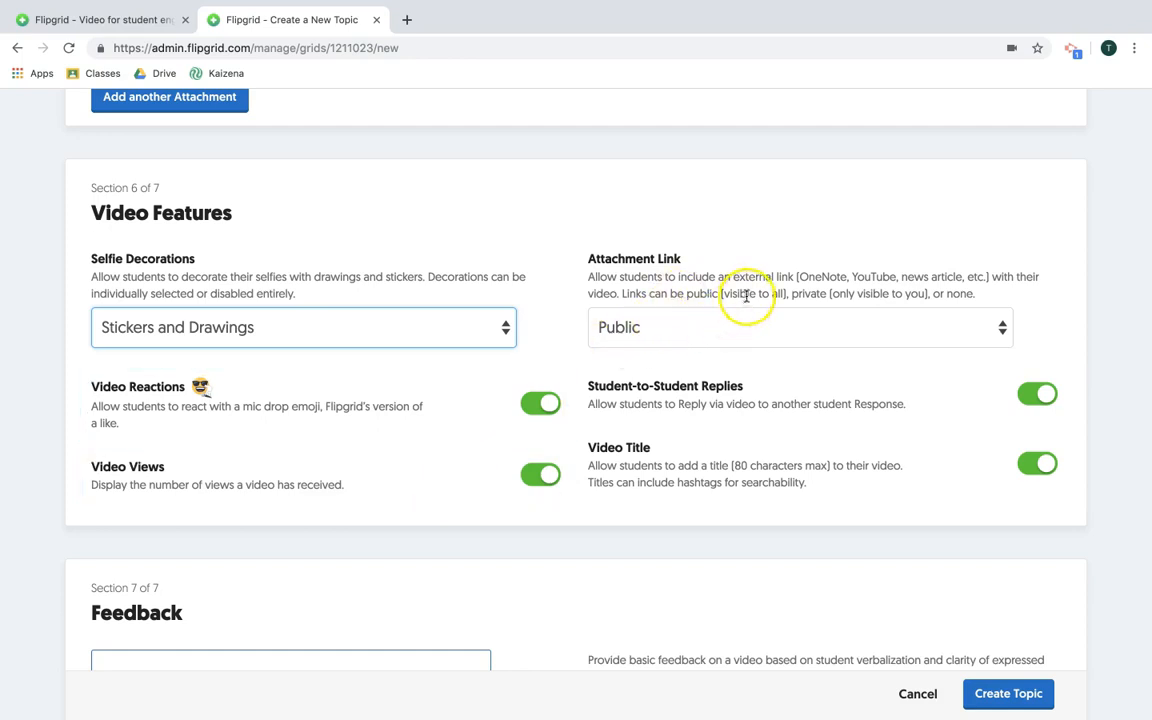
scroll(730, 327, "down", 2)
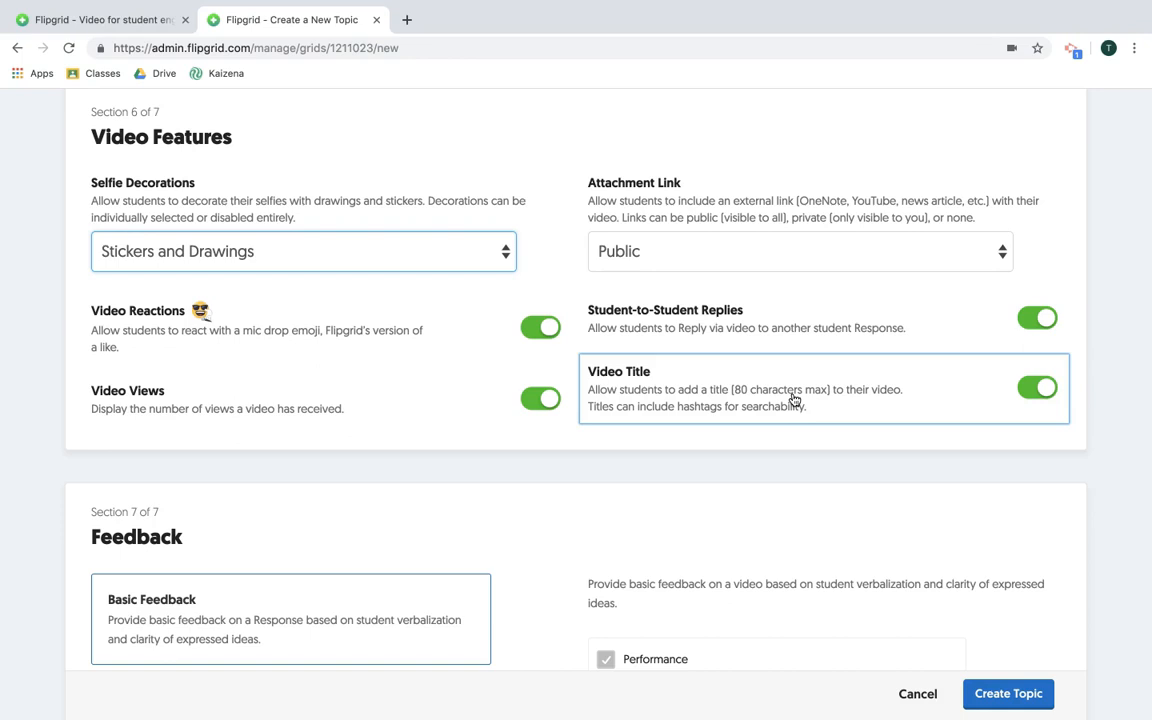
- Switch the Topic's feedback to Custom Feedback and start adding a criterion to a new rubric
scroll(700, 430, "down", 3)
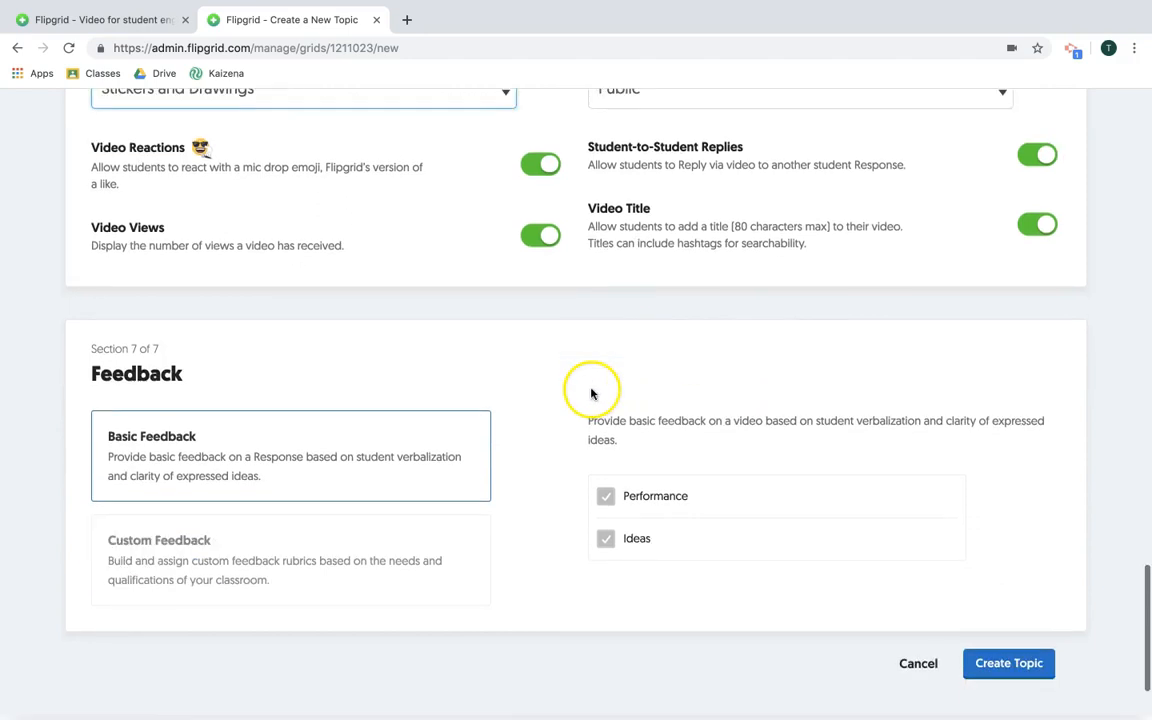
scroll(560, 450, "down", 1)
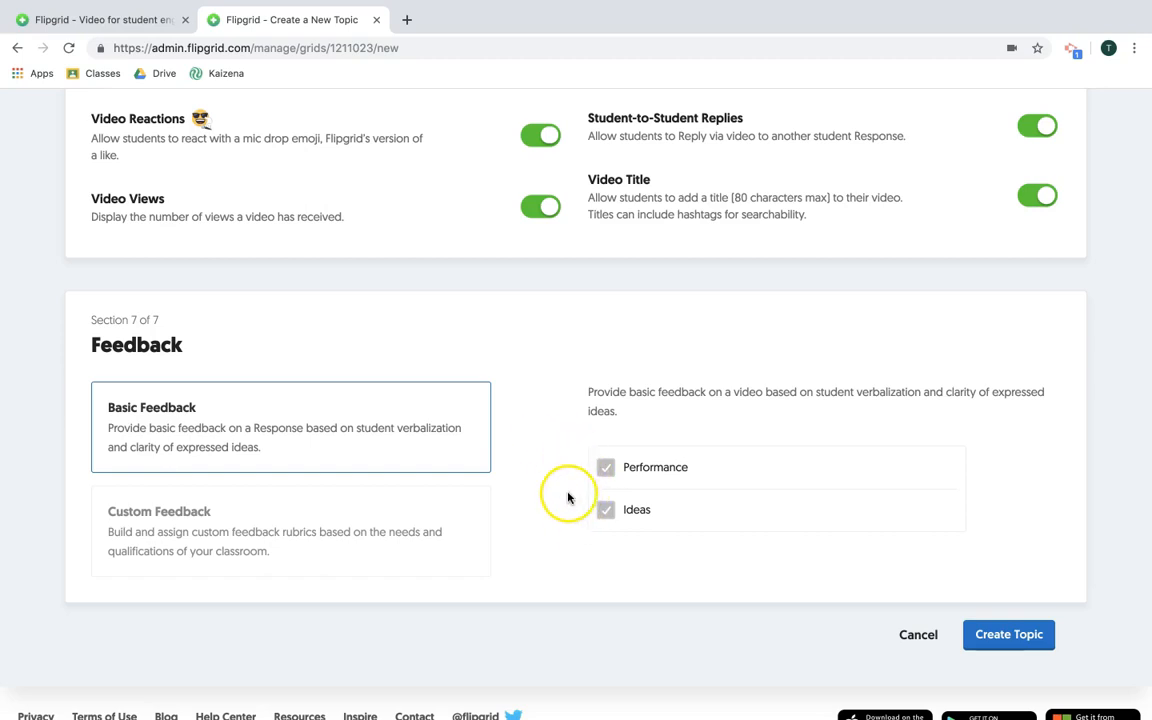
left_click(410, 537)
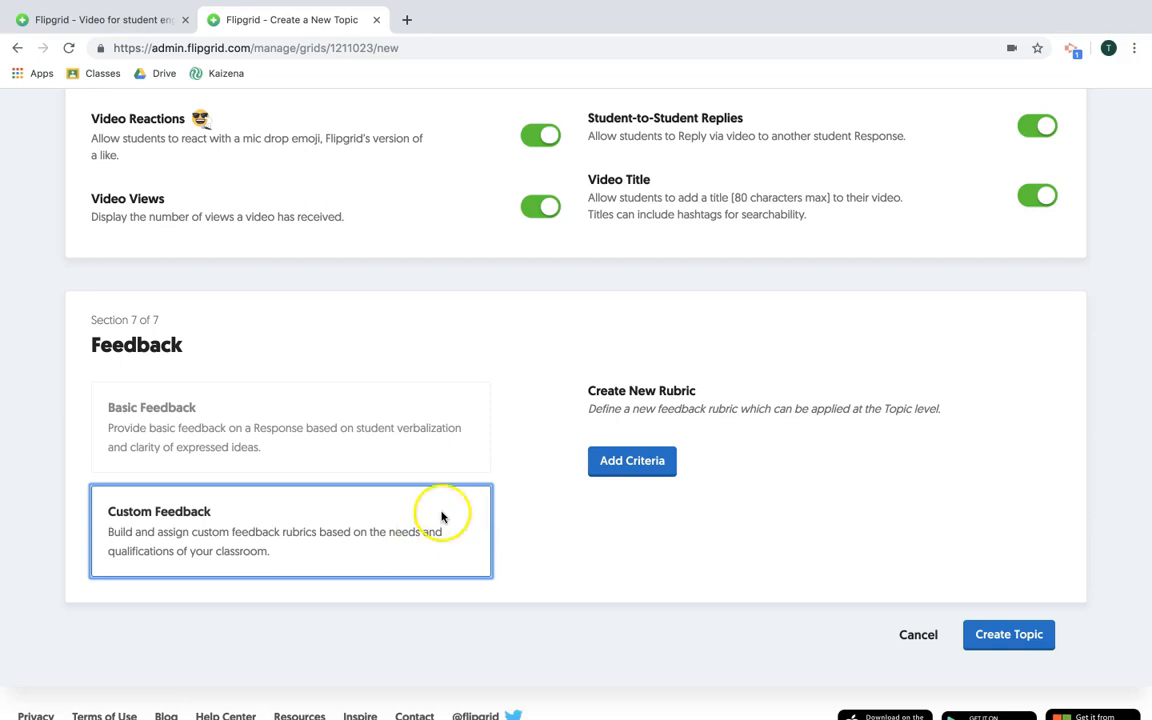
left_click(622, 464)
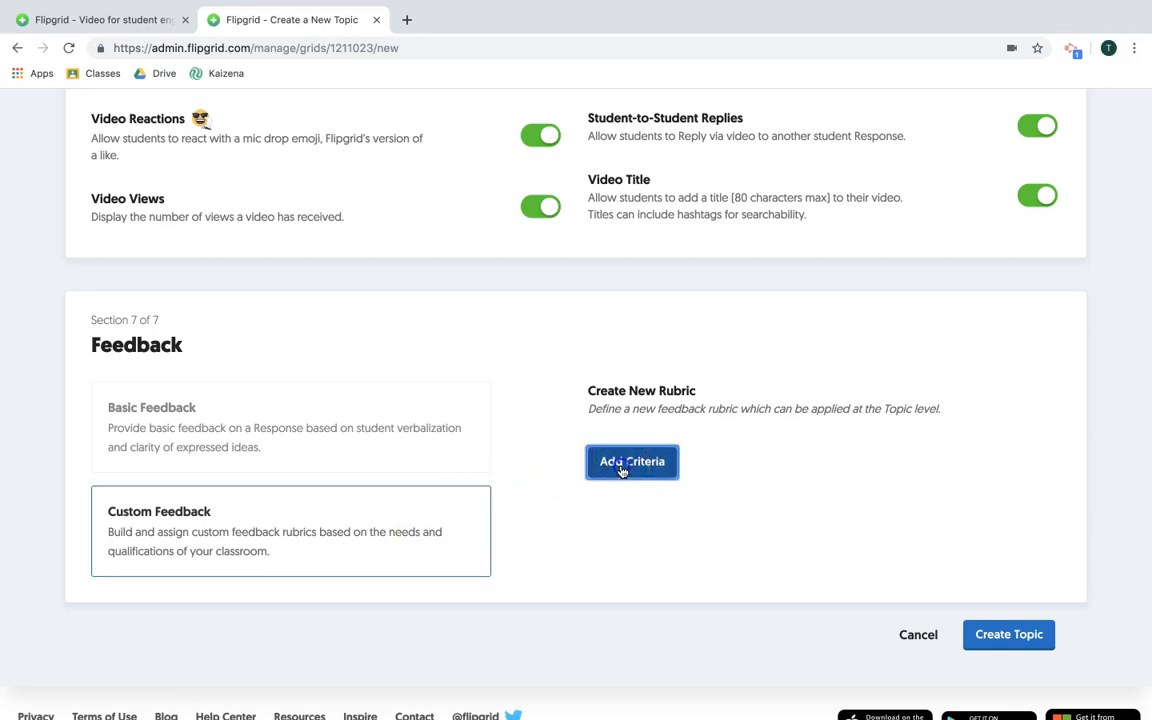
- Title the new criterion "Setting", describe it as "Both time and place were included when describing the setting.", and set the maximum score to 4
left_click(455, 304)
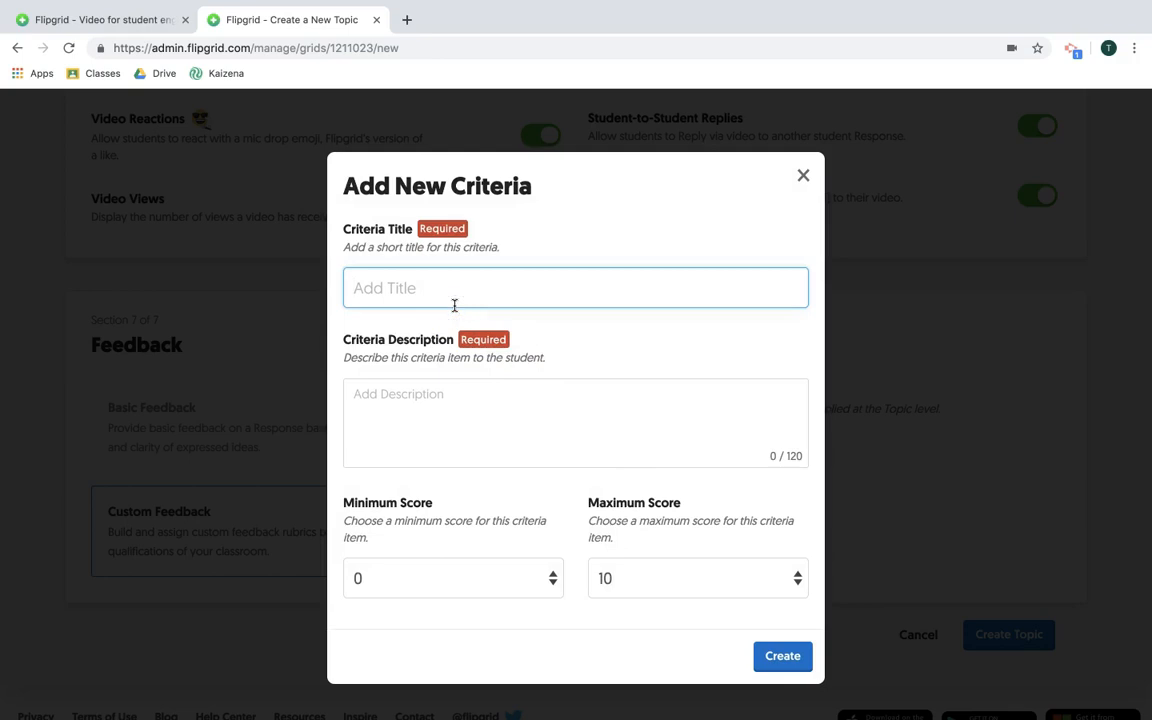
type("Setting")
left_click(429, 407)
type("Both time and place were included when describing ")
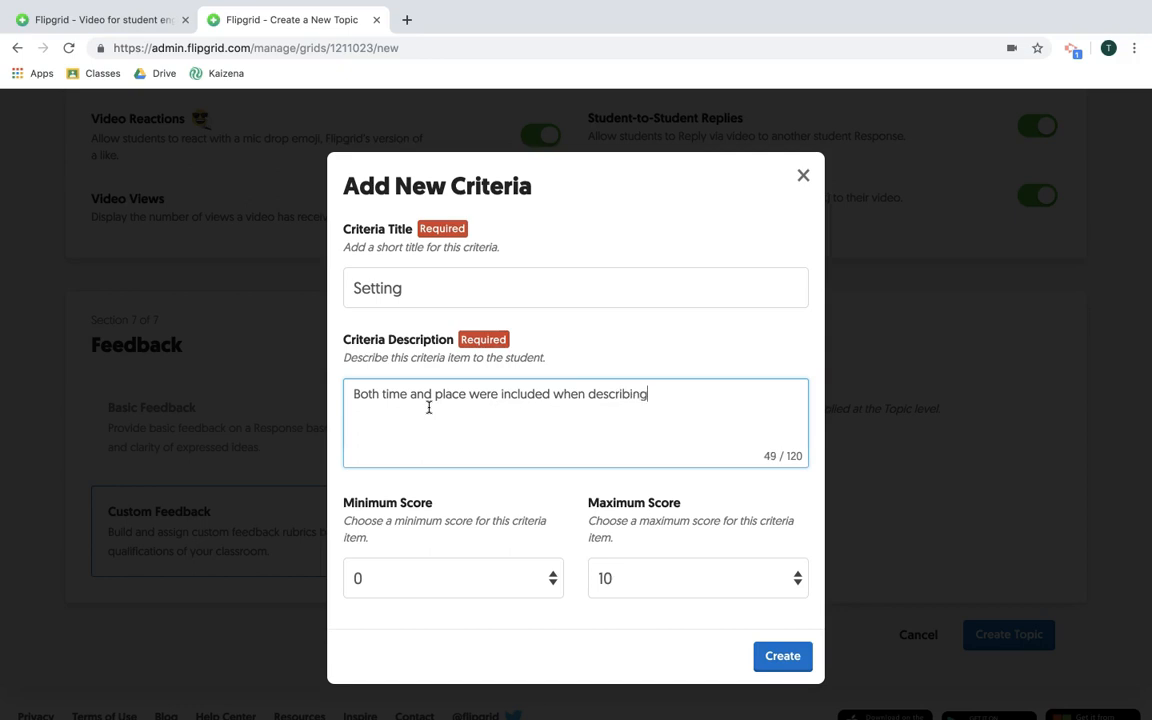
type("the setting.")
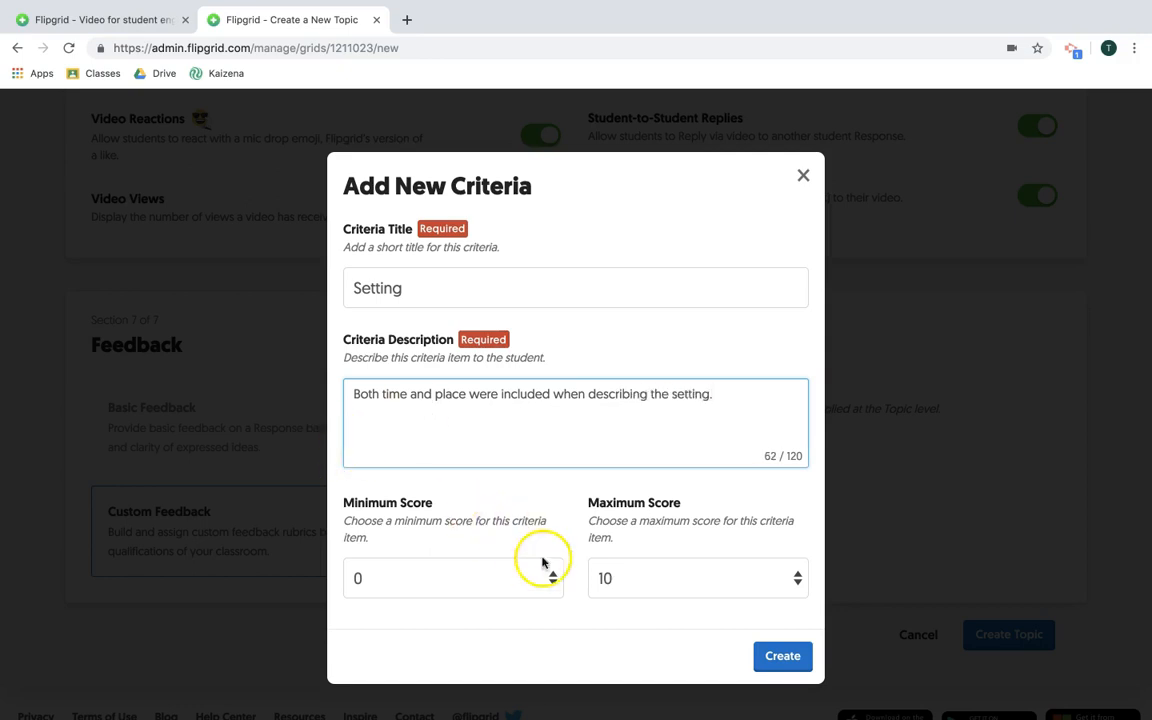
left_click(799, 580)
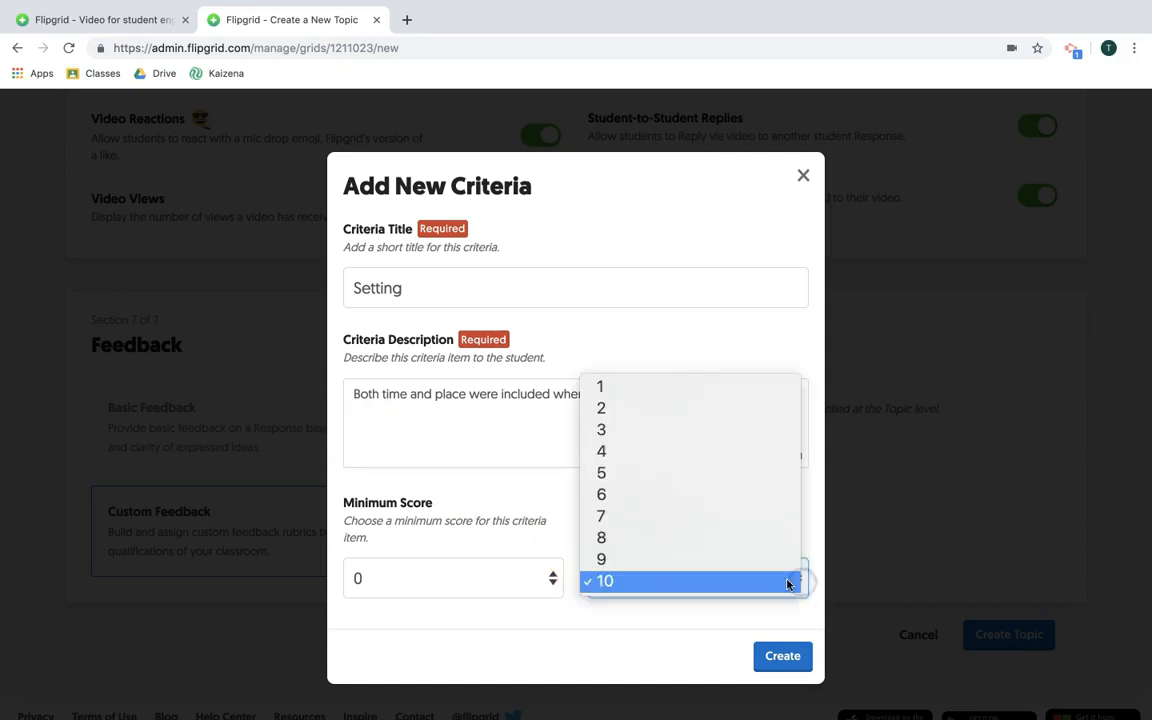
left_click(686, 460)
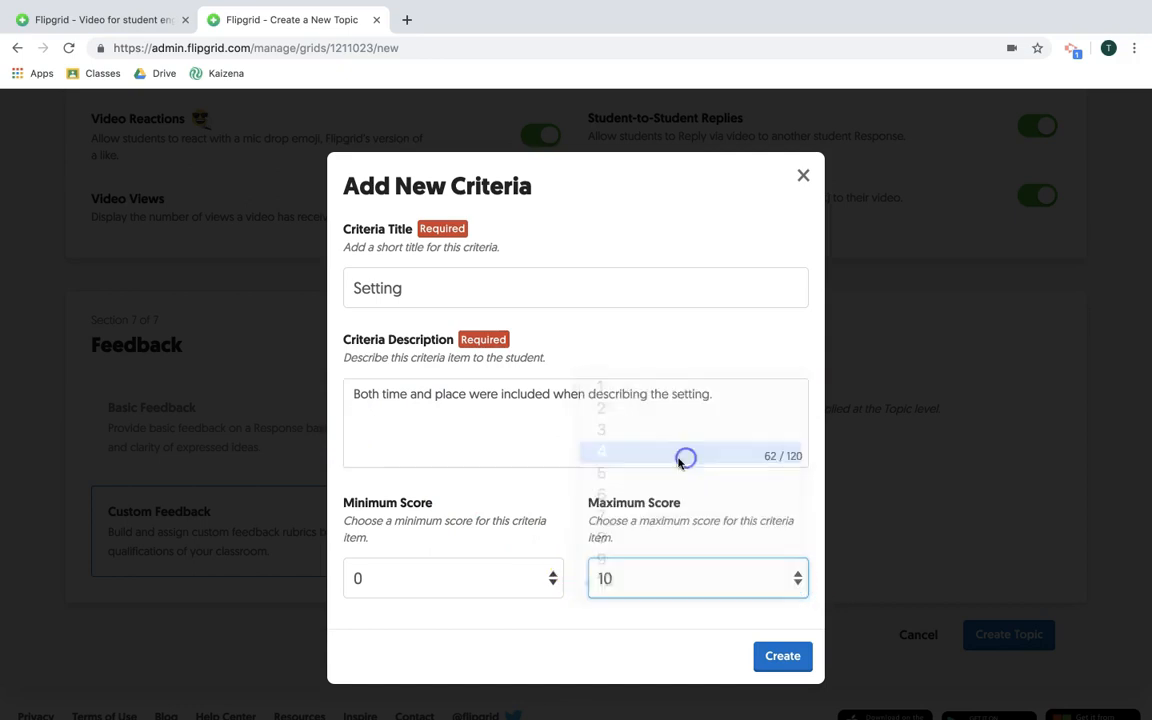
- Save the Setting criterion to the rubric, create the Topic and dismiss the confirmation with its share links
left_click(779, 655)
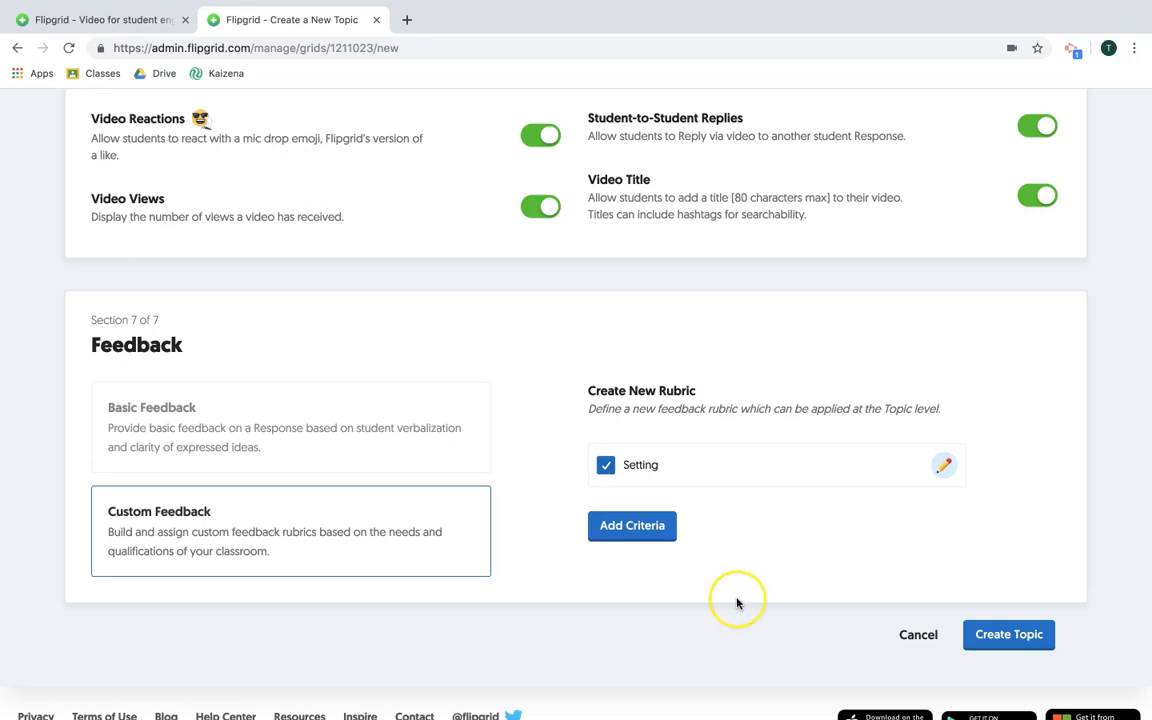
scroll(737, 603, "down", 1)
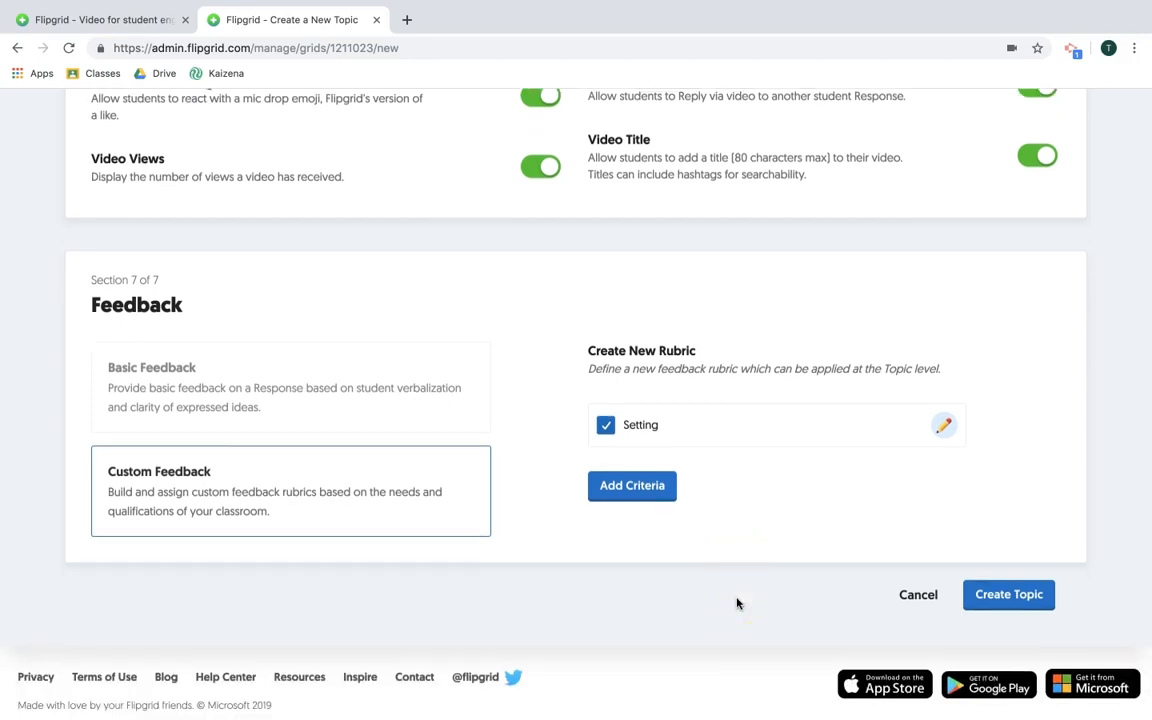
left_click(1015, 596)
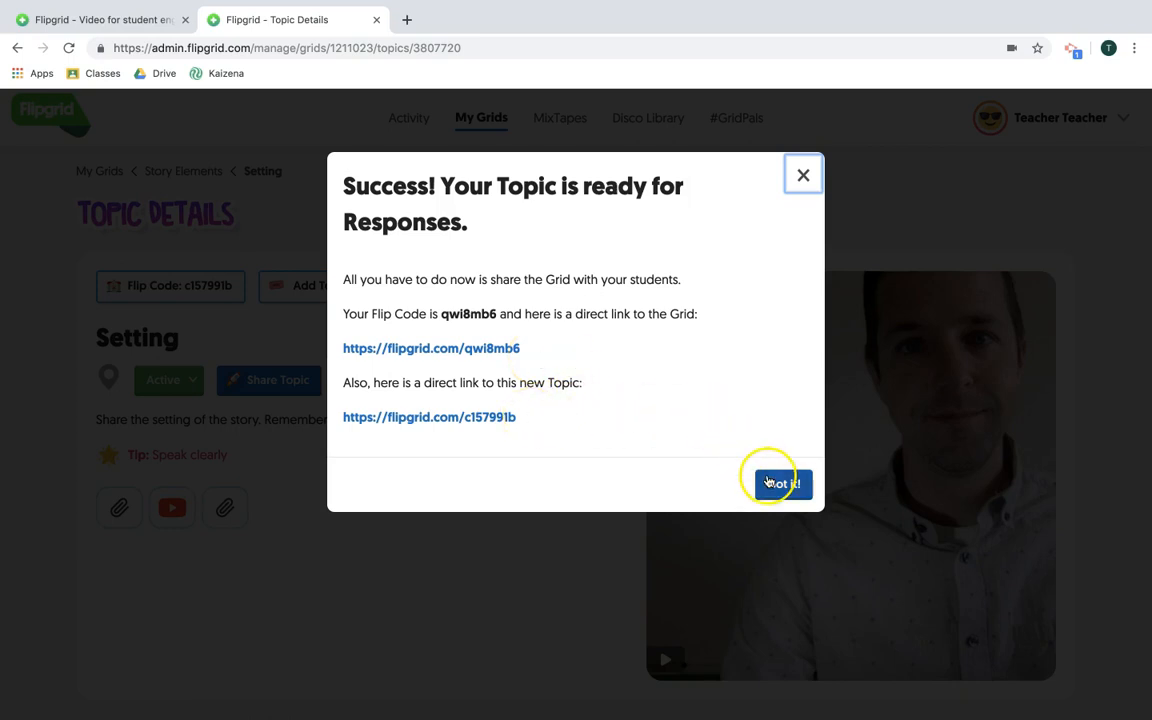
left_click(768, 482)
- Review the Setting Topic's guest access settings and its sharing options without changing them
scroll(617, 425, "down", 2)
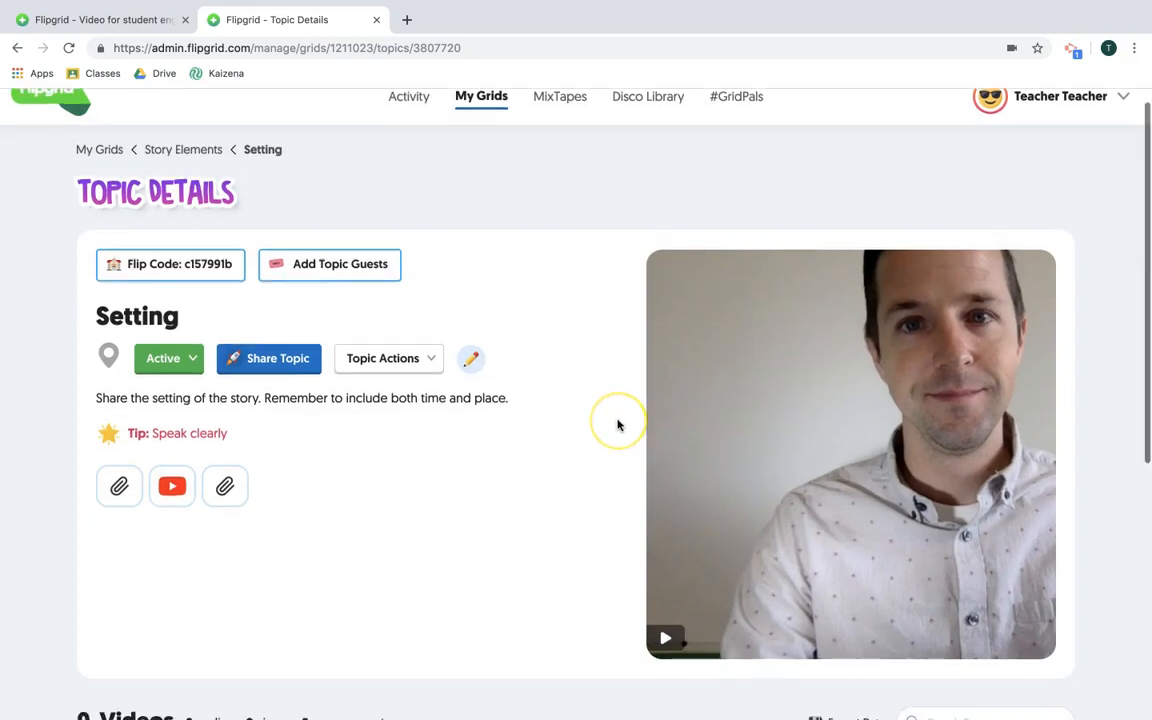
scroll(617, 425, "down", 1)
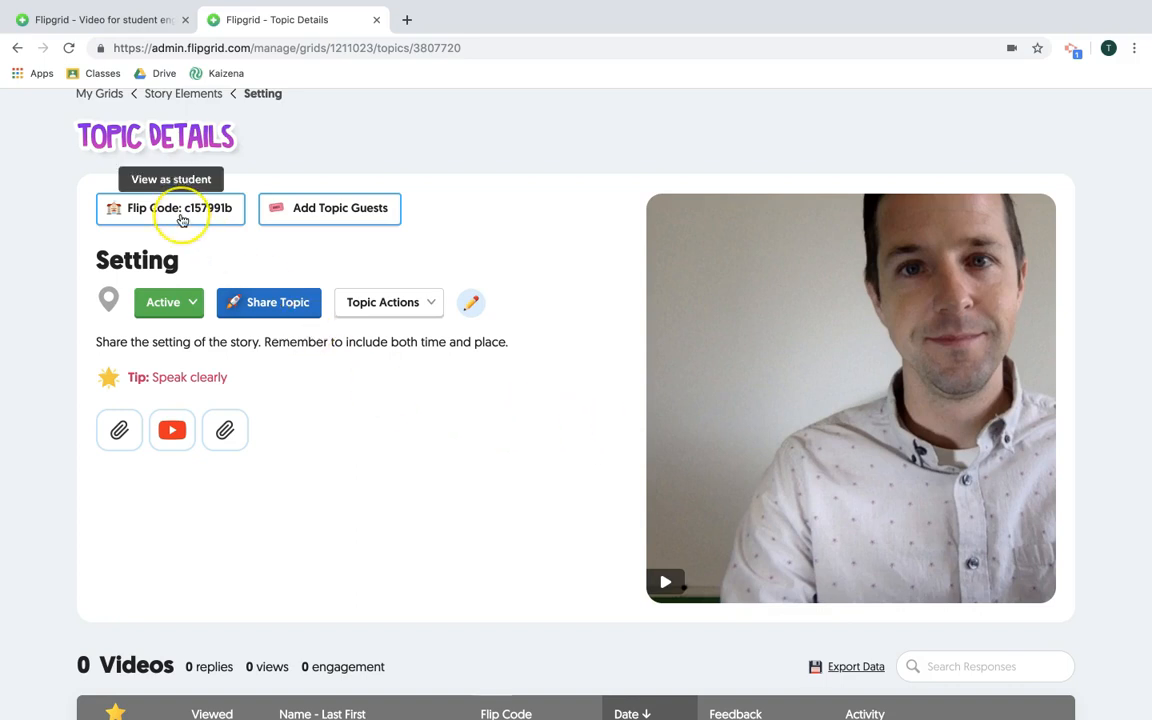
left_click(298, 224)
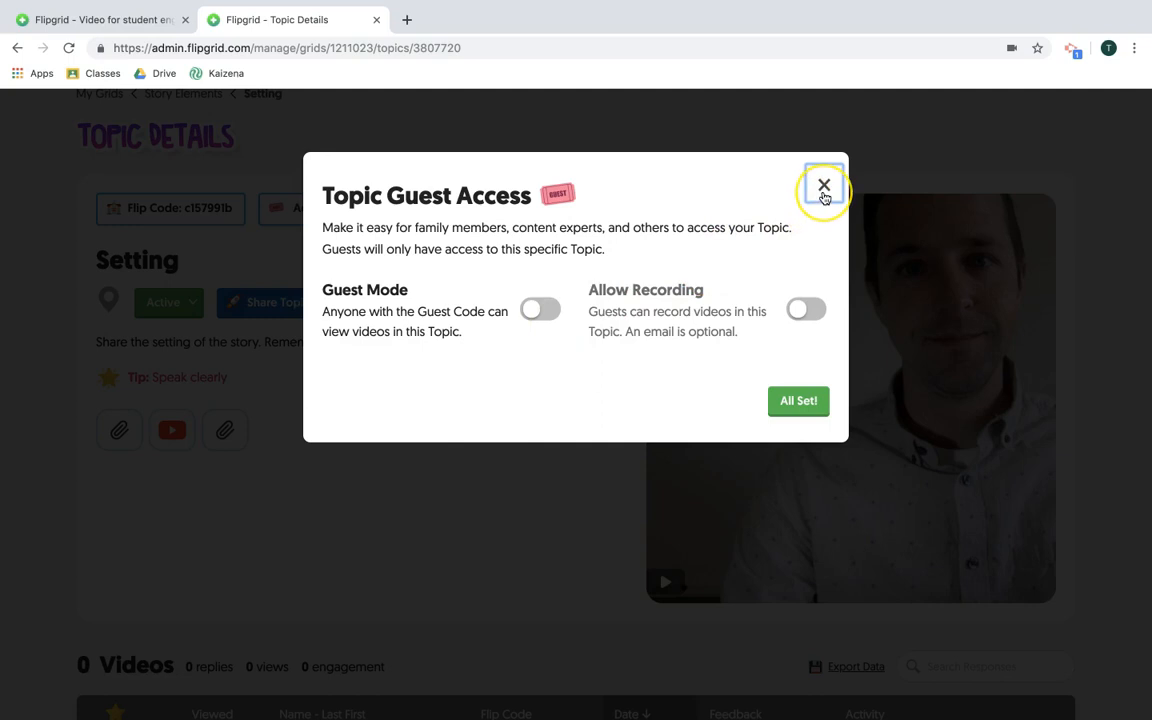
left_click(824, 188)
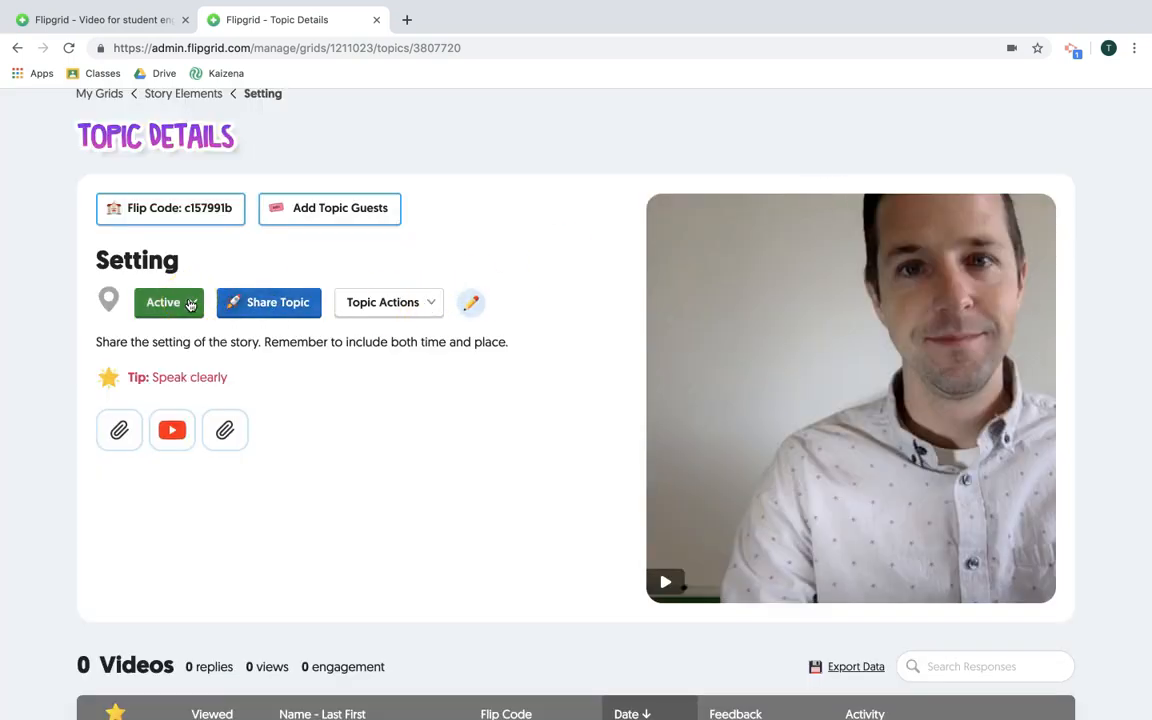
left_click(267, 303)
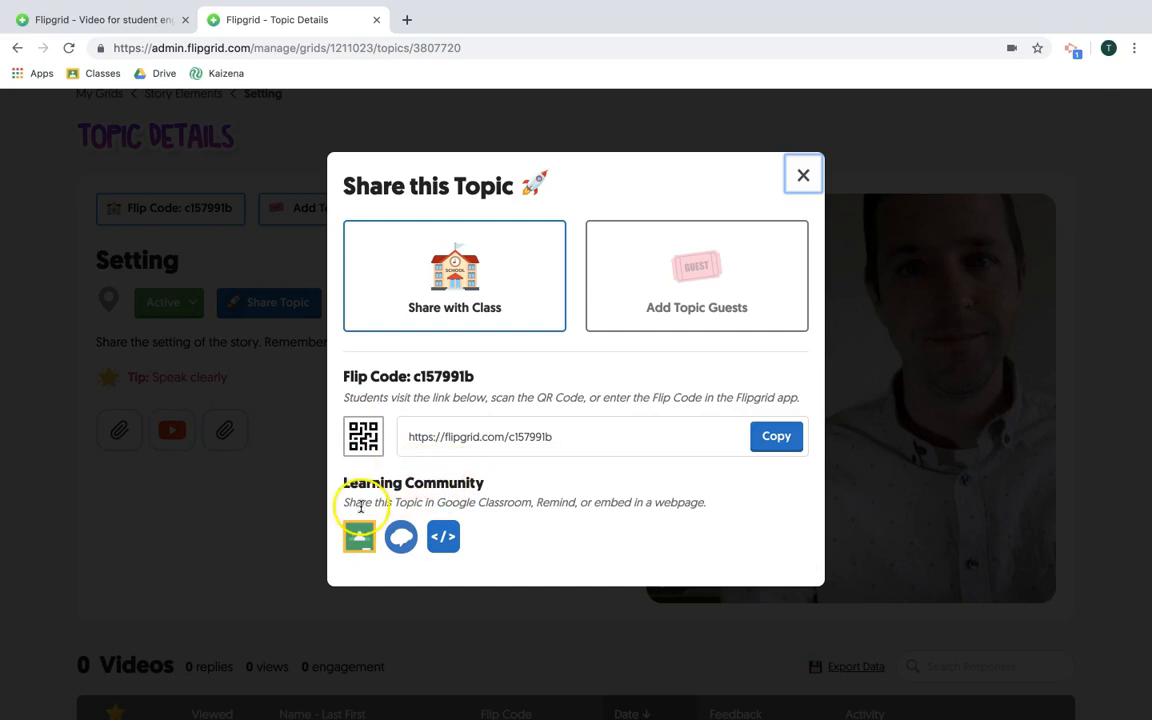
left_click(804, 177)
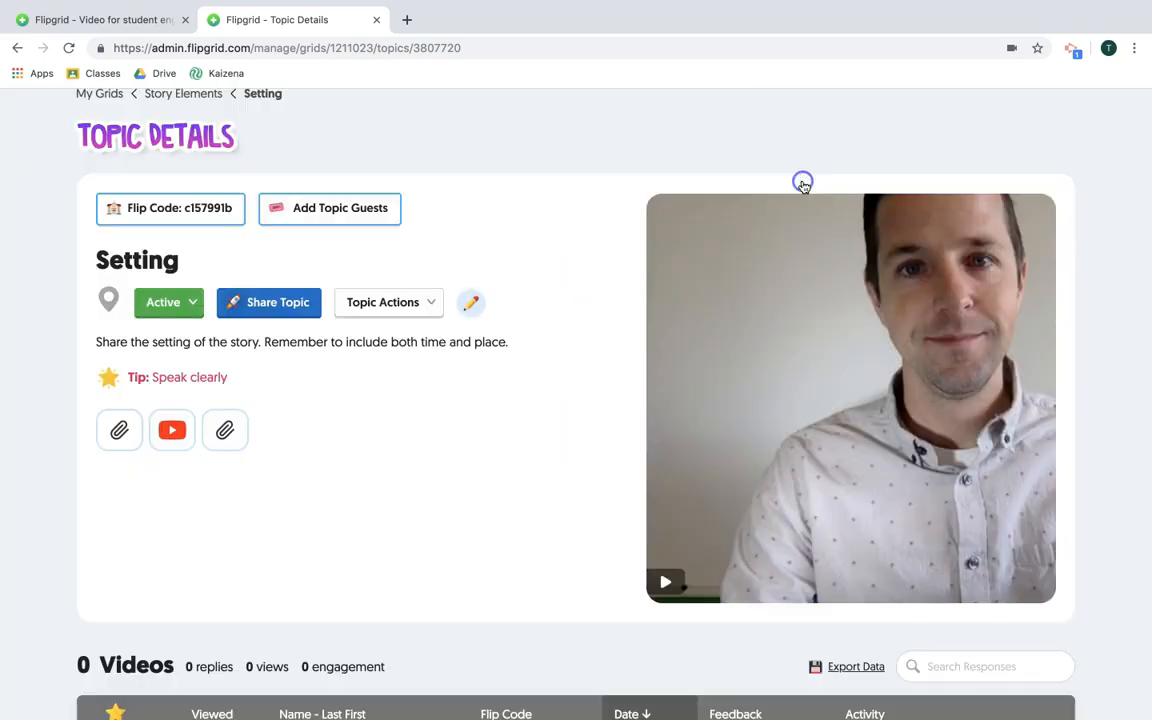
- Examine the actions available for the Setting Topic, including Add to Disco Library, Move Topic and Duplicate Topic, and look over the details page
left_click(437, 302)
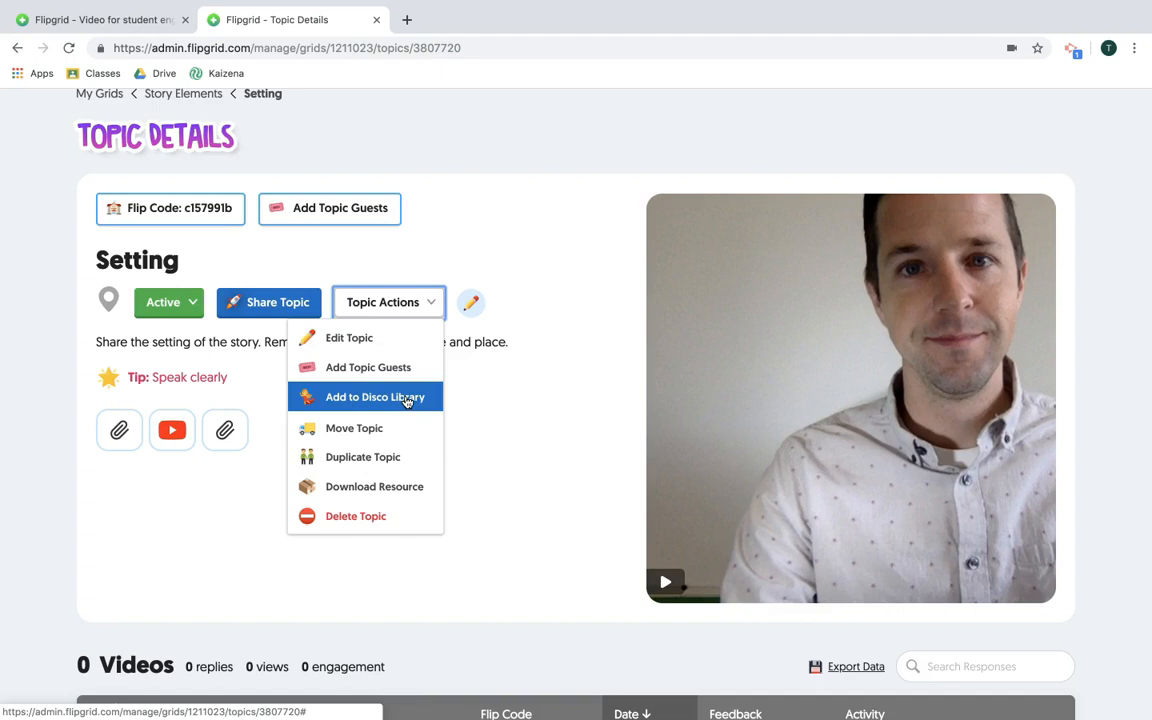
left_click(405, 428)
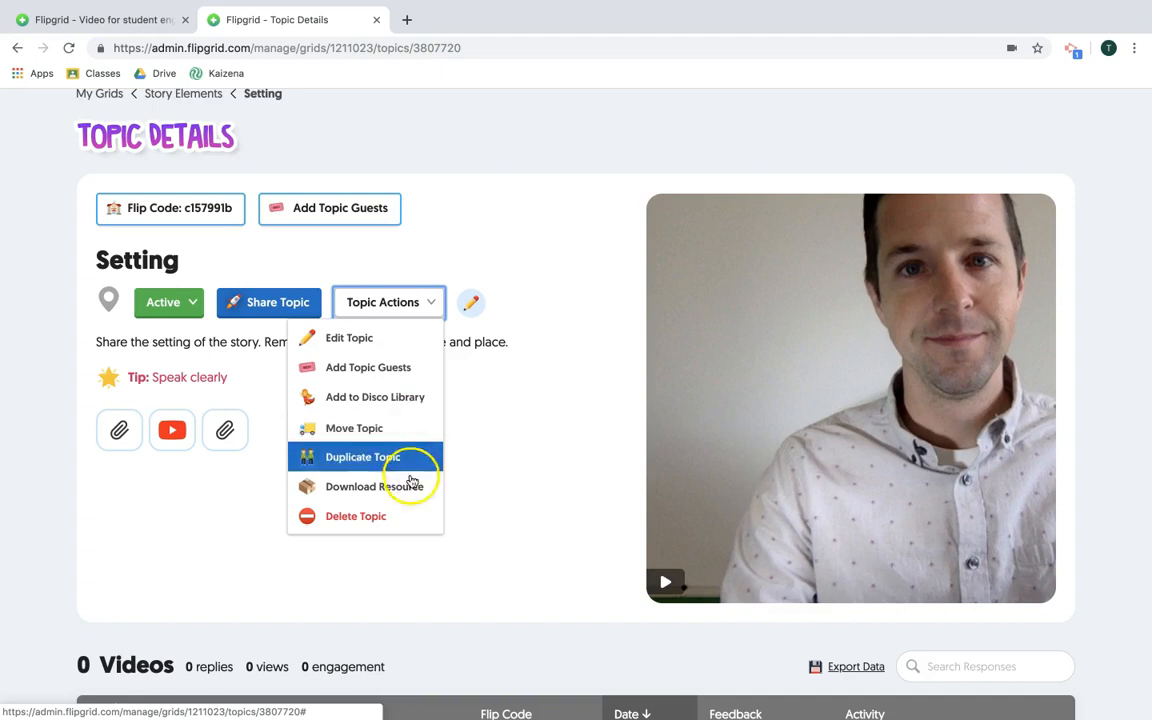
left_click(508, 497)
scroll(509, 497, "down", 2)
left_click(476, 362)
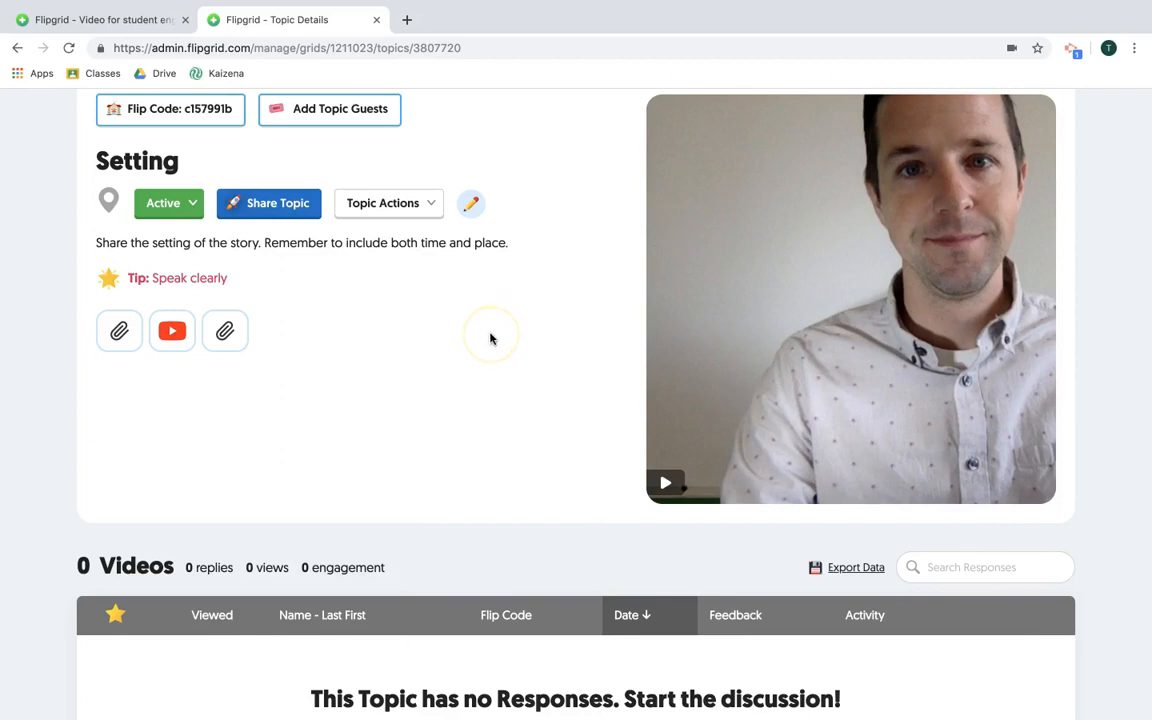
scroll(490, 338, "up", 2)
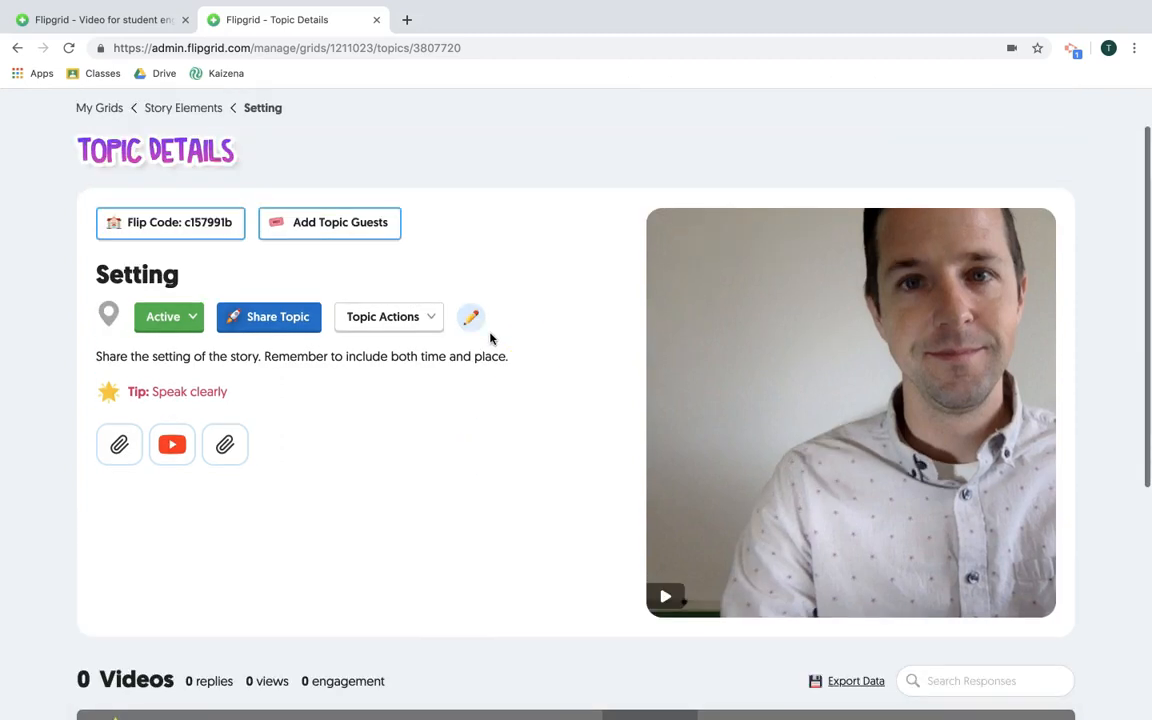
- Copy the Setting Topic's class share link and open it in the student's browser window
left_click(298, 333)
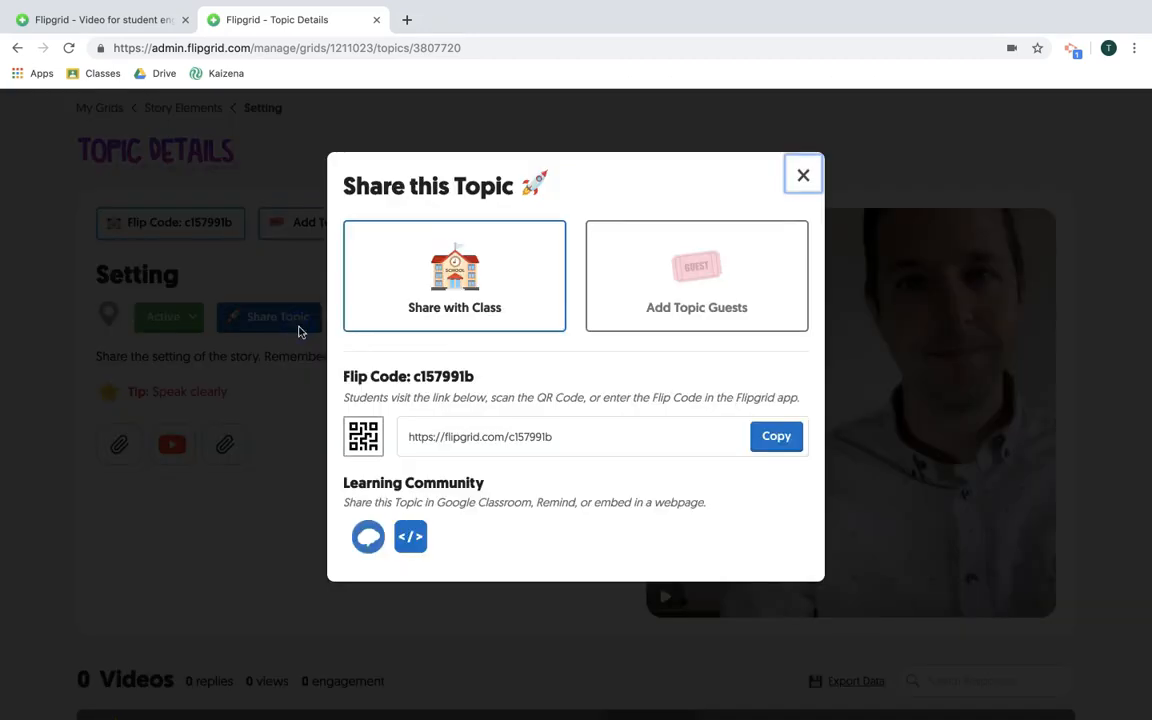
left_click(772, 440)
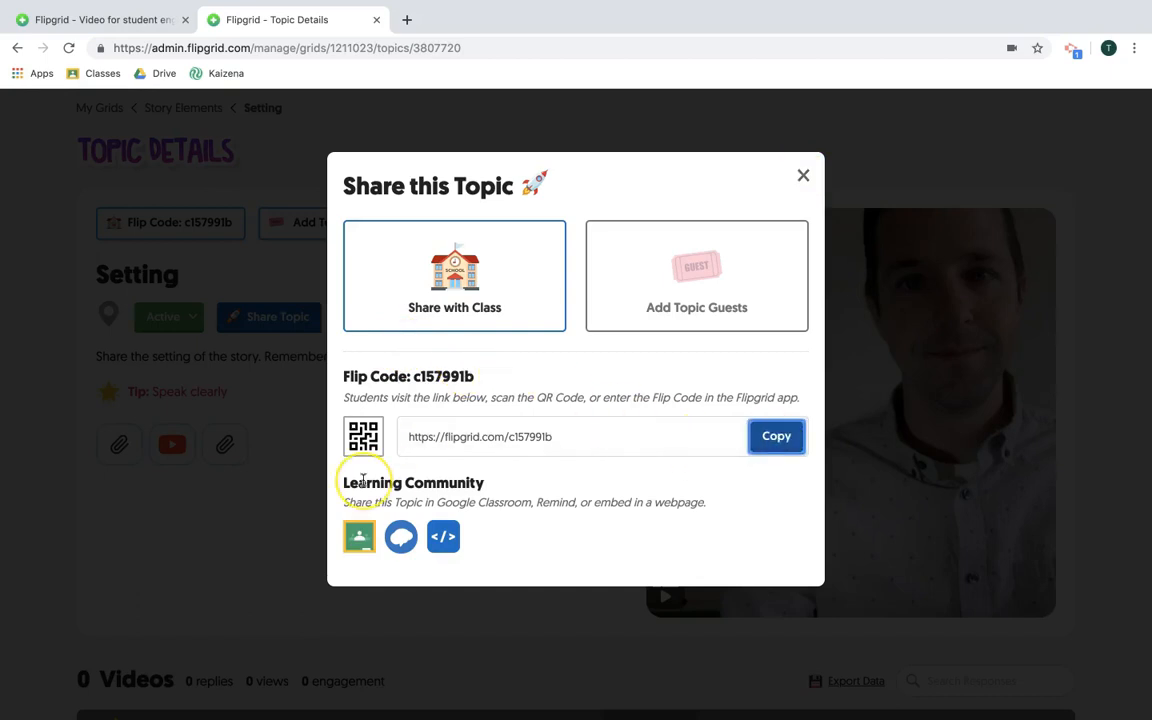
key("ctrl+Right")
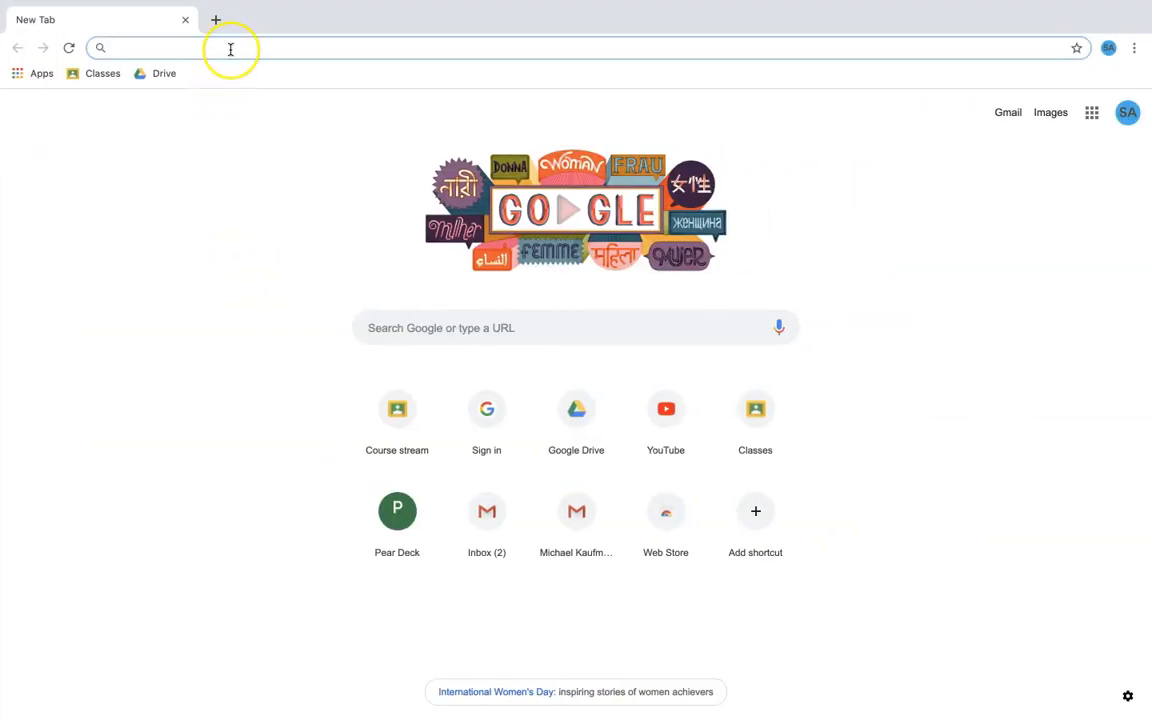
key("super+v")
key("Return")
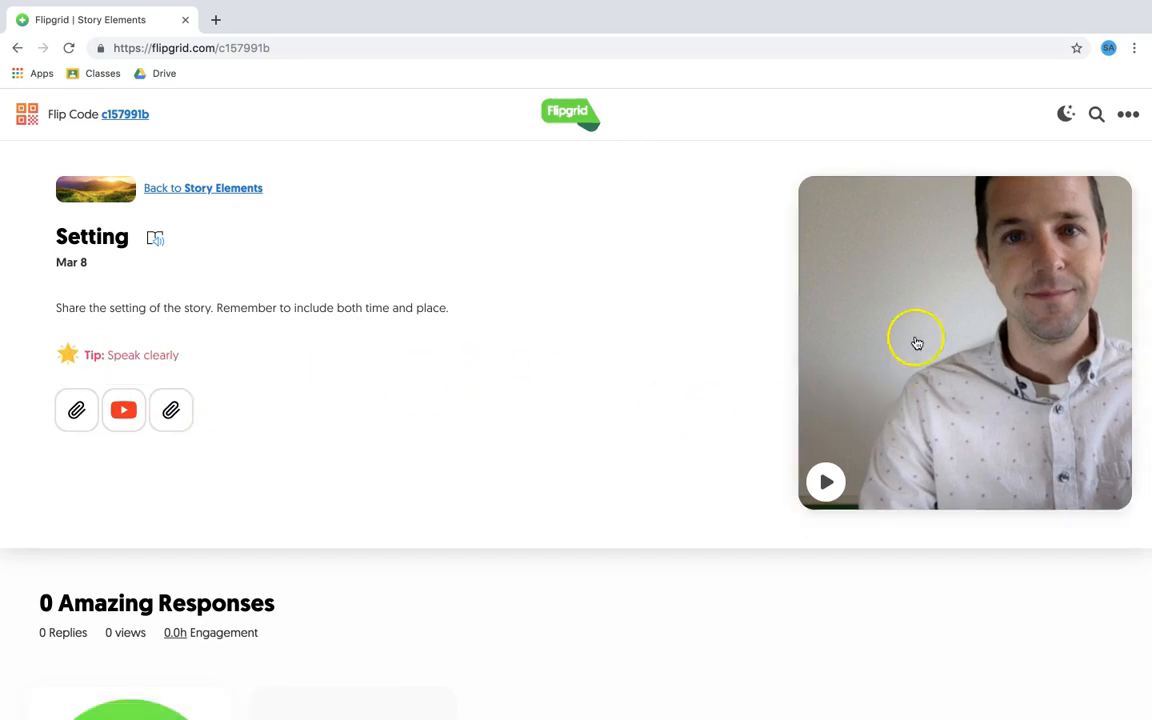
- Preview the Setting Topic's video as a student, close it and look at the Responses area
left_click(825, 482)
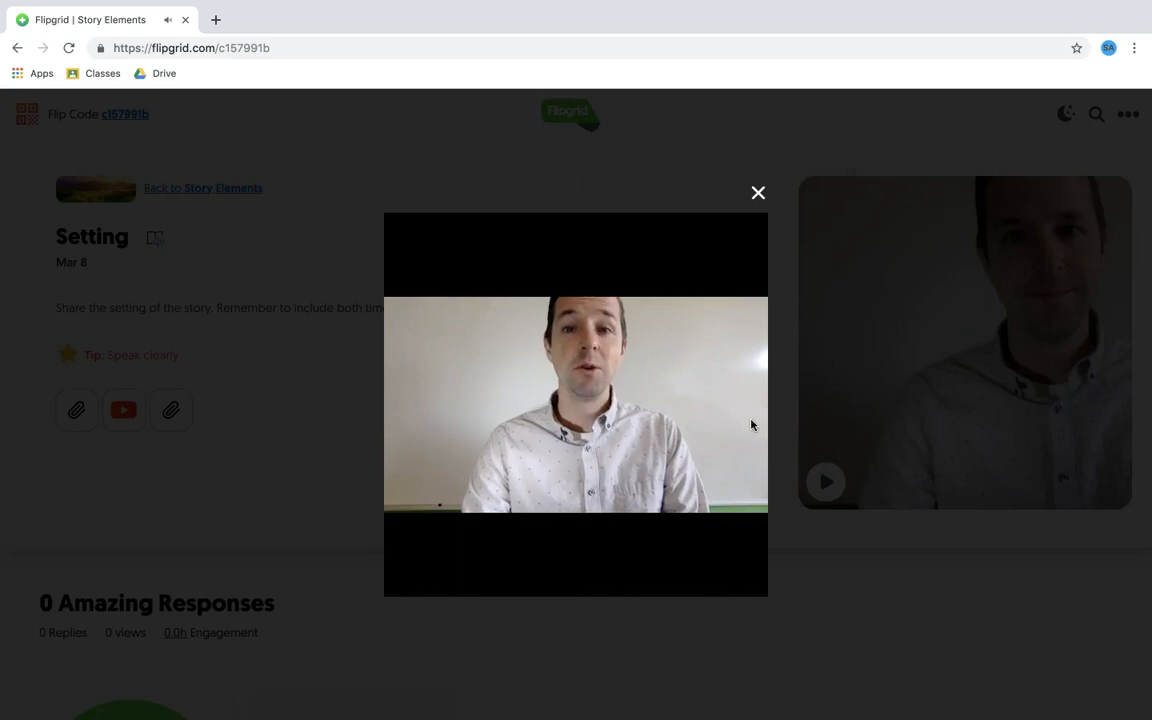
left_click(758, 194)
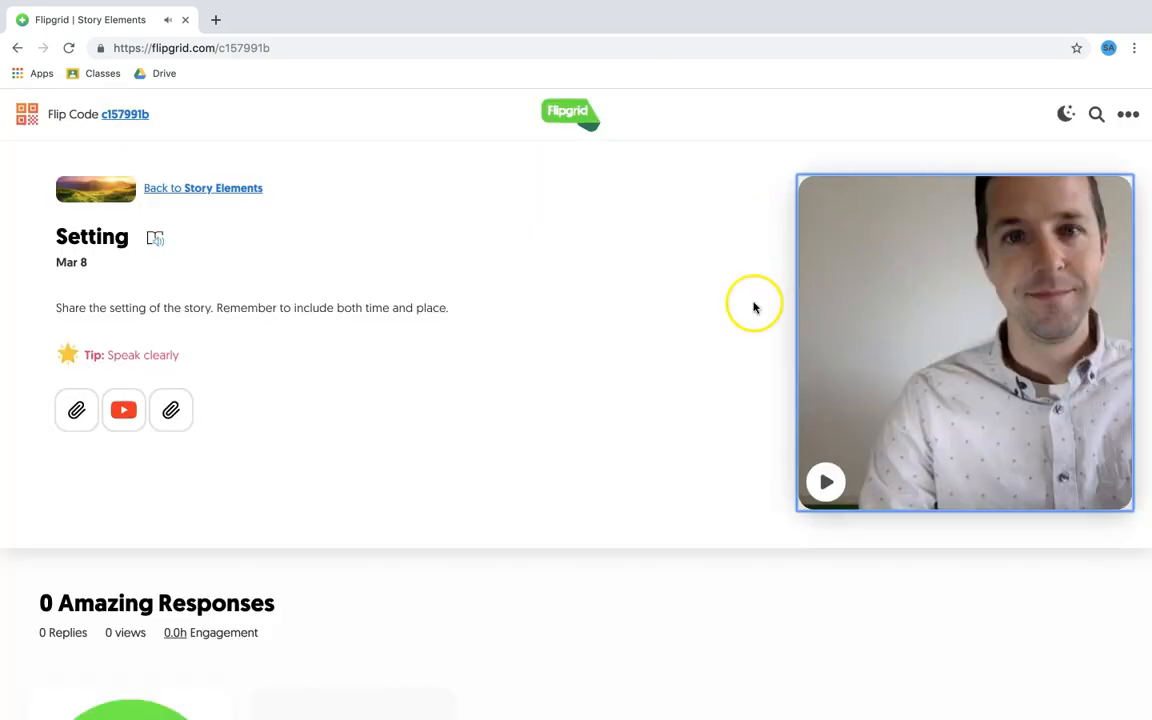
scroll(639, 307, "down", 2)
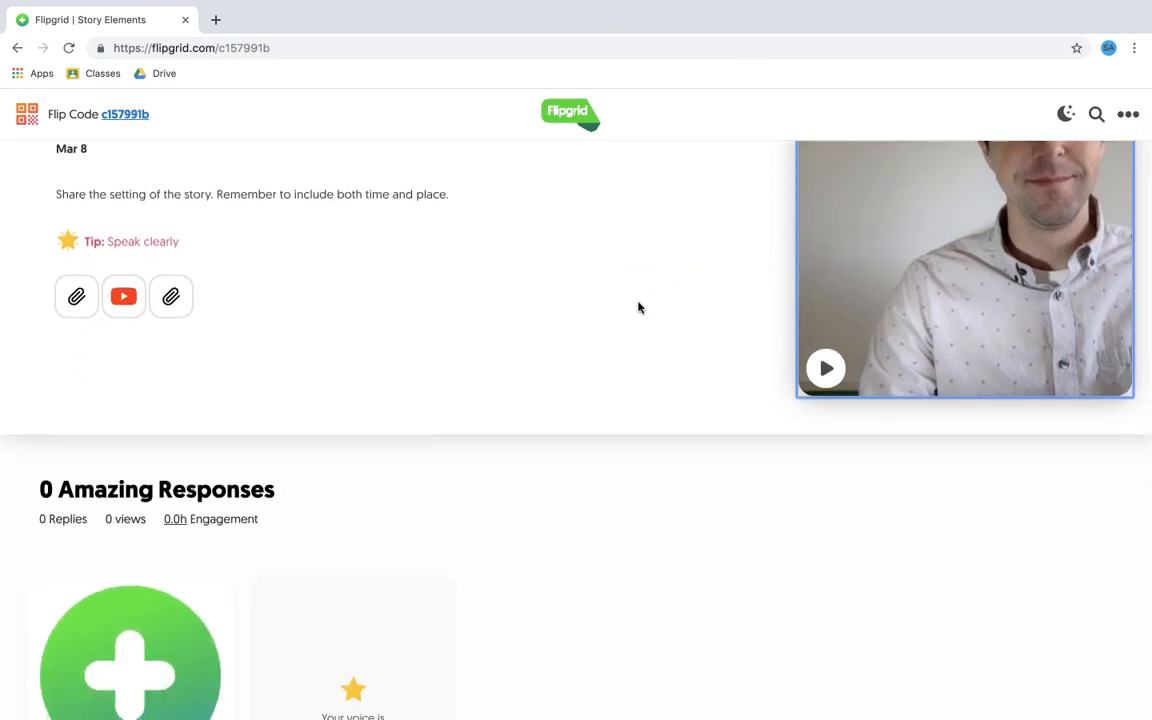
scroll(639, 307, "down", 3)
scroll(639, 307, "down", 1)
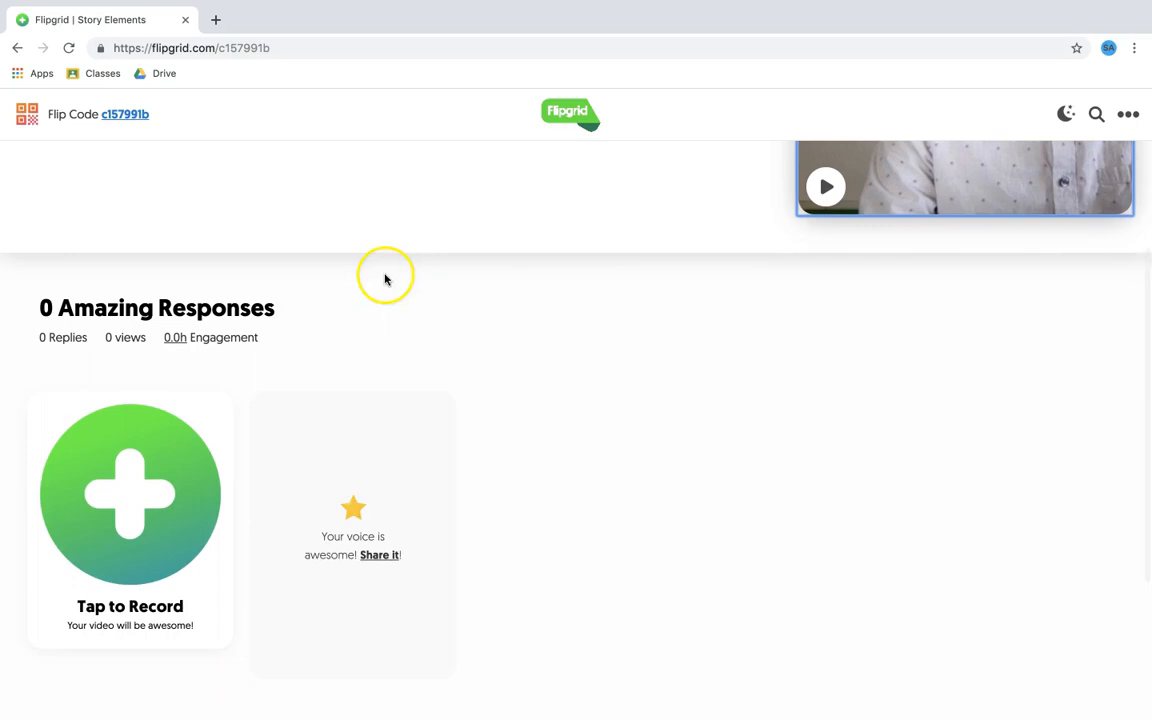
- Start a student video response, log in with the student's Google account and allow microphone and camera access
left_click(141, 492)
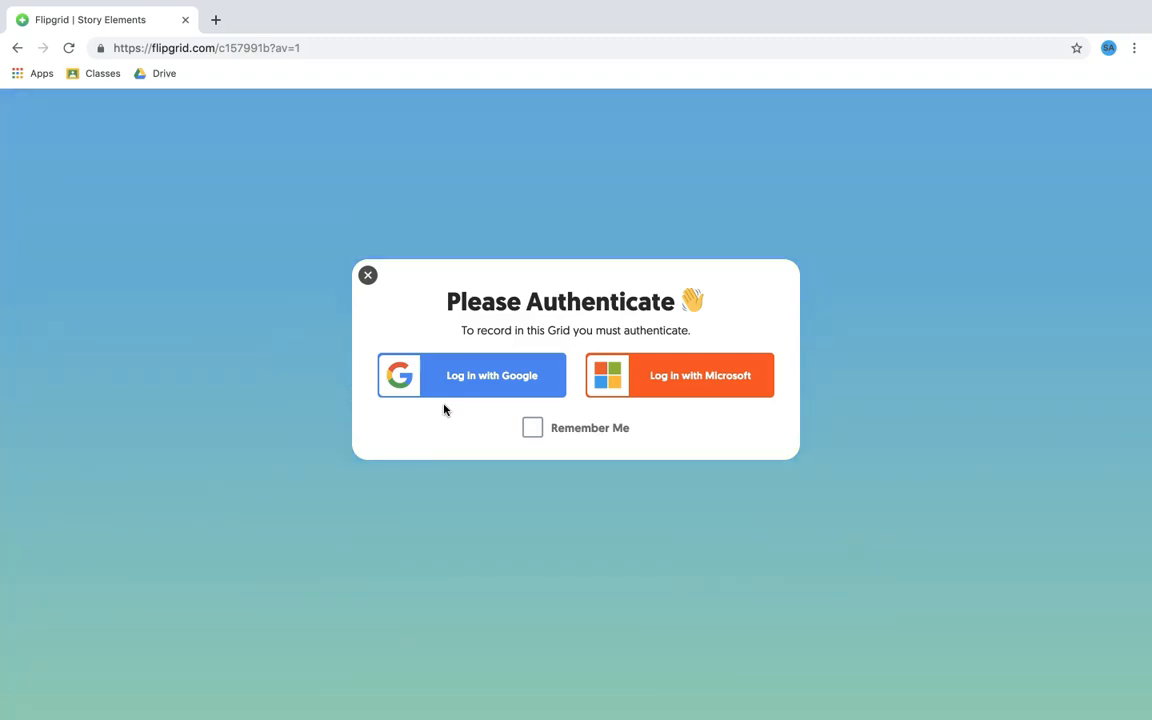
left_click(449, 378)
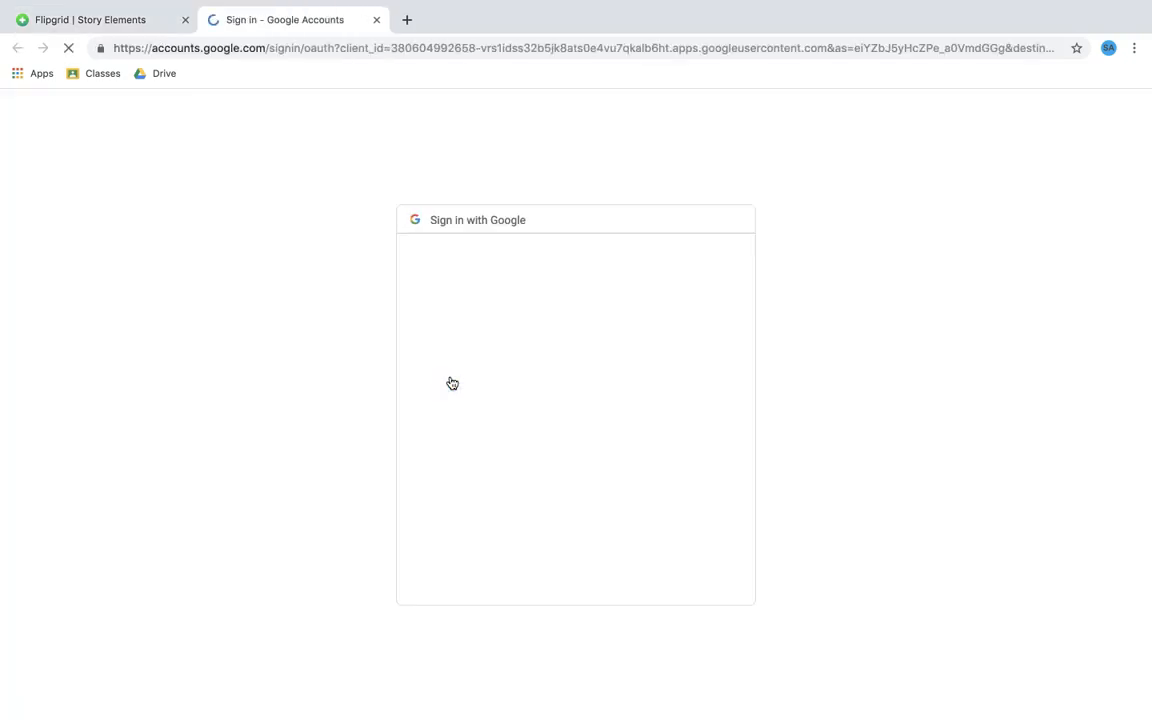
left_click(462, 372)
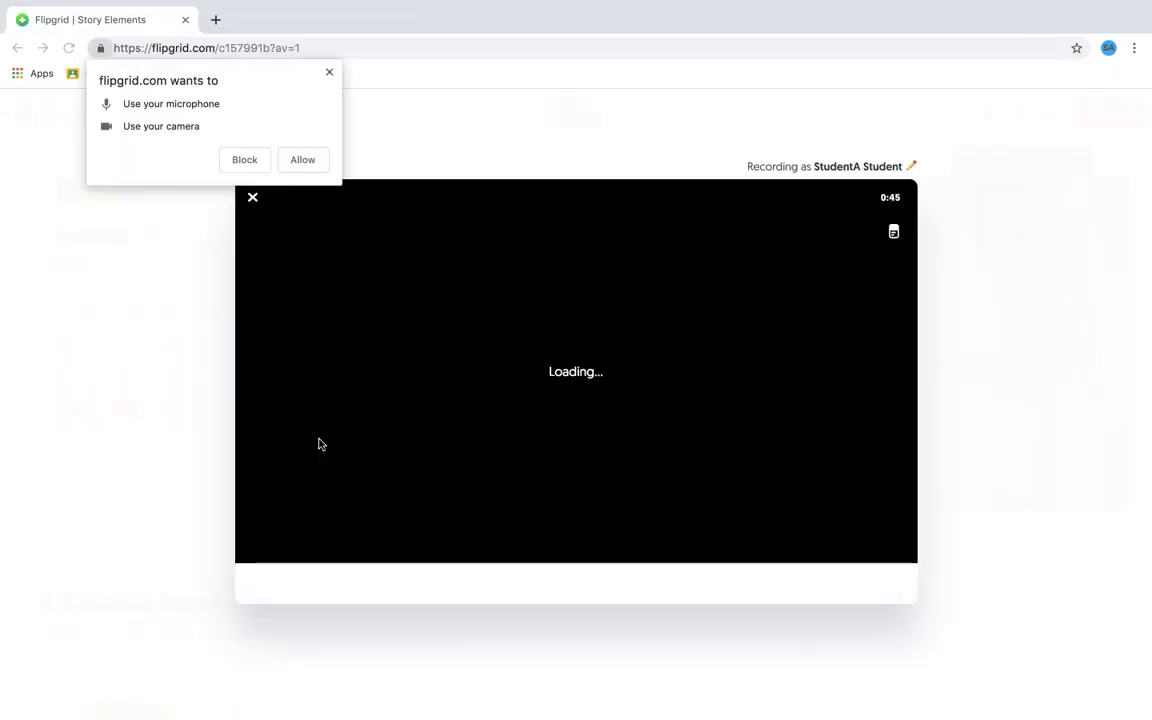
left_click(302, 160)
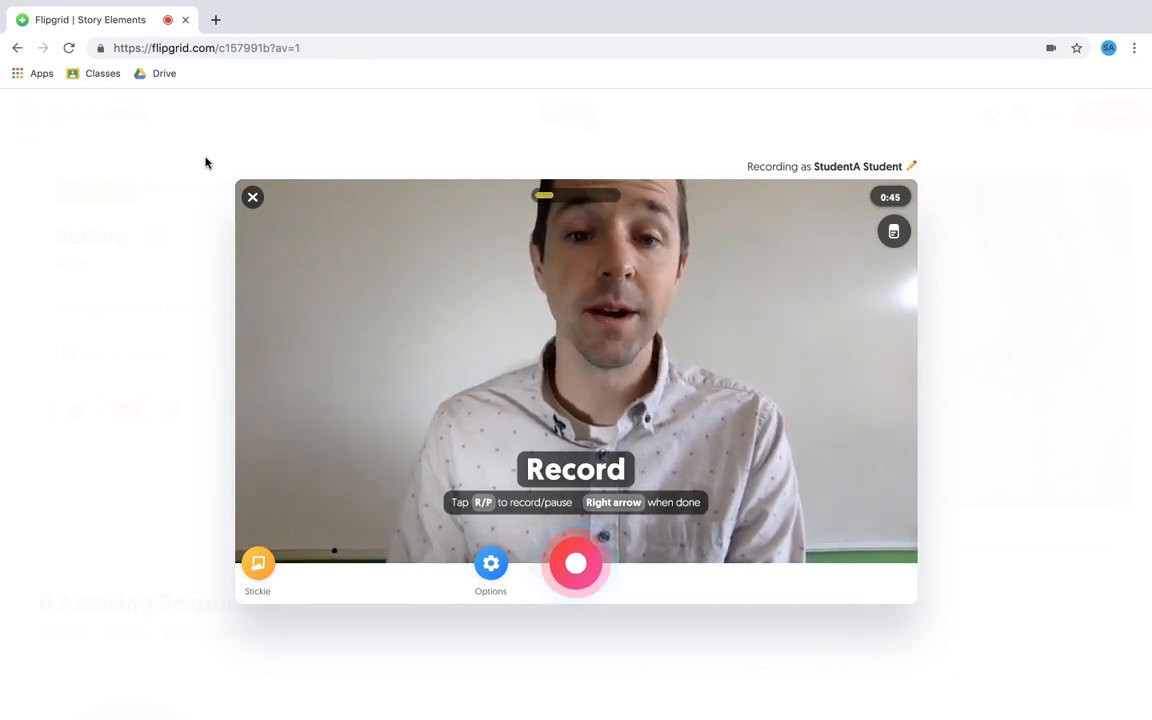
- Record about 5 seconds of the student's video response and pause the recording
left_click(568, 563)
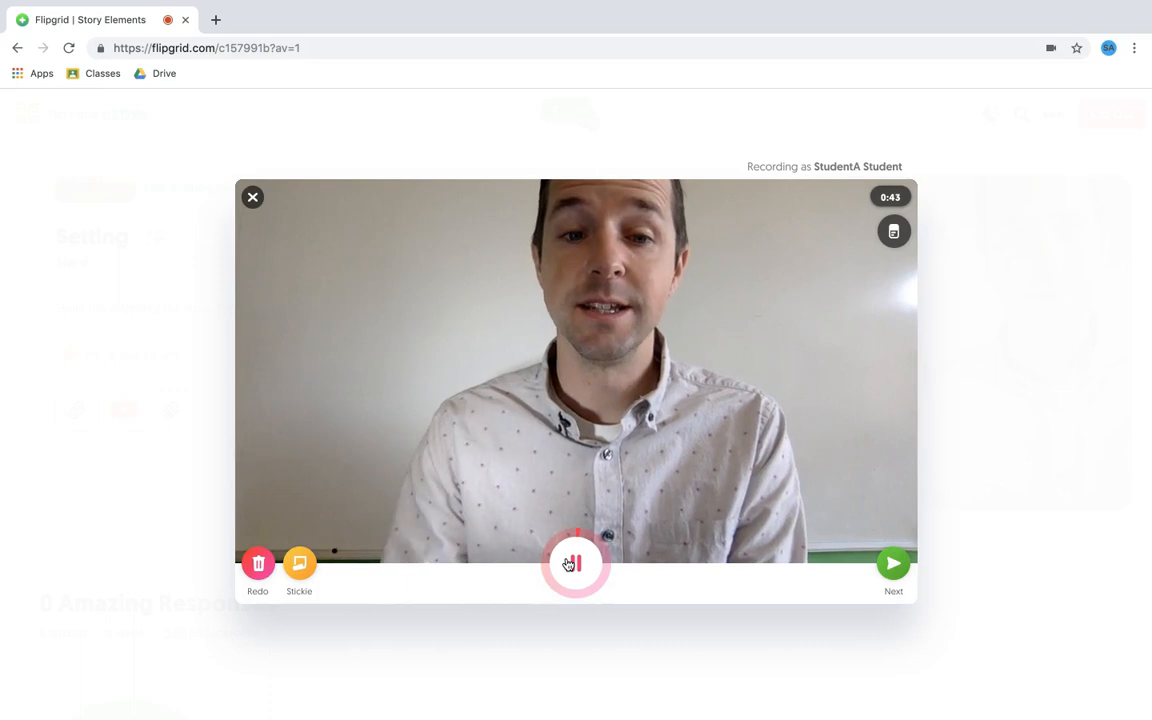
left_click(572, 564)
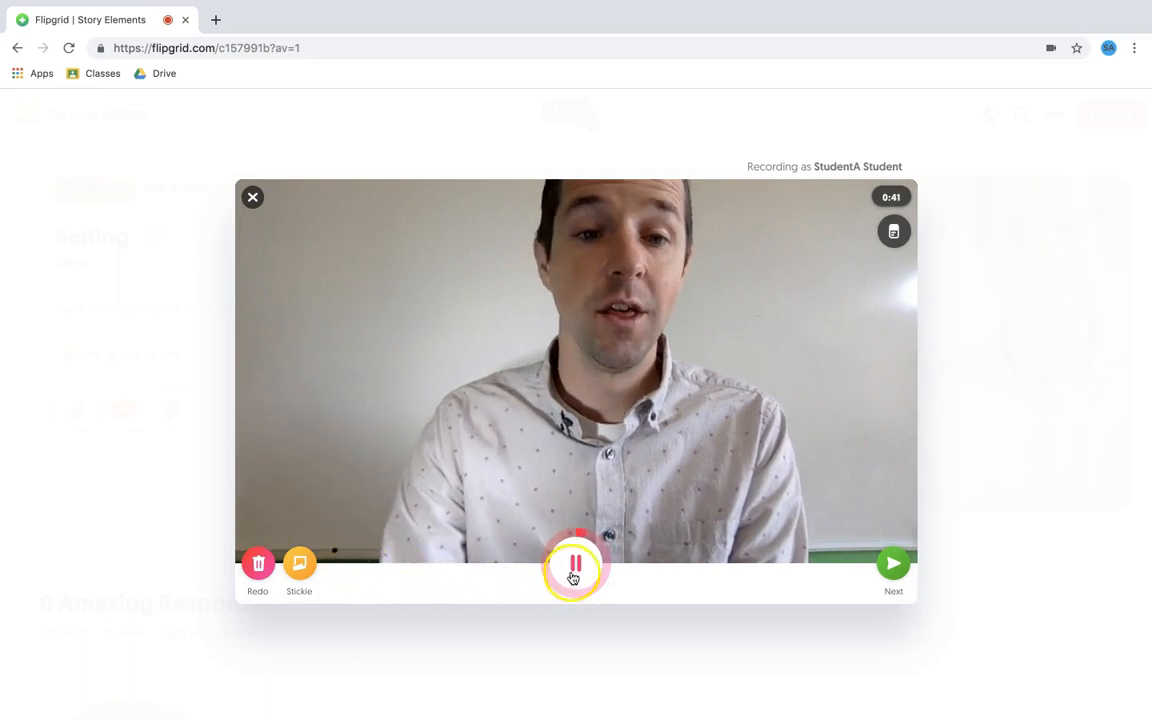
- Add a sticky note reading "Time is...." to the recording screen
left_click(300, 563)
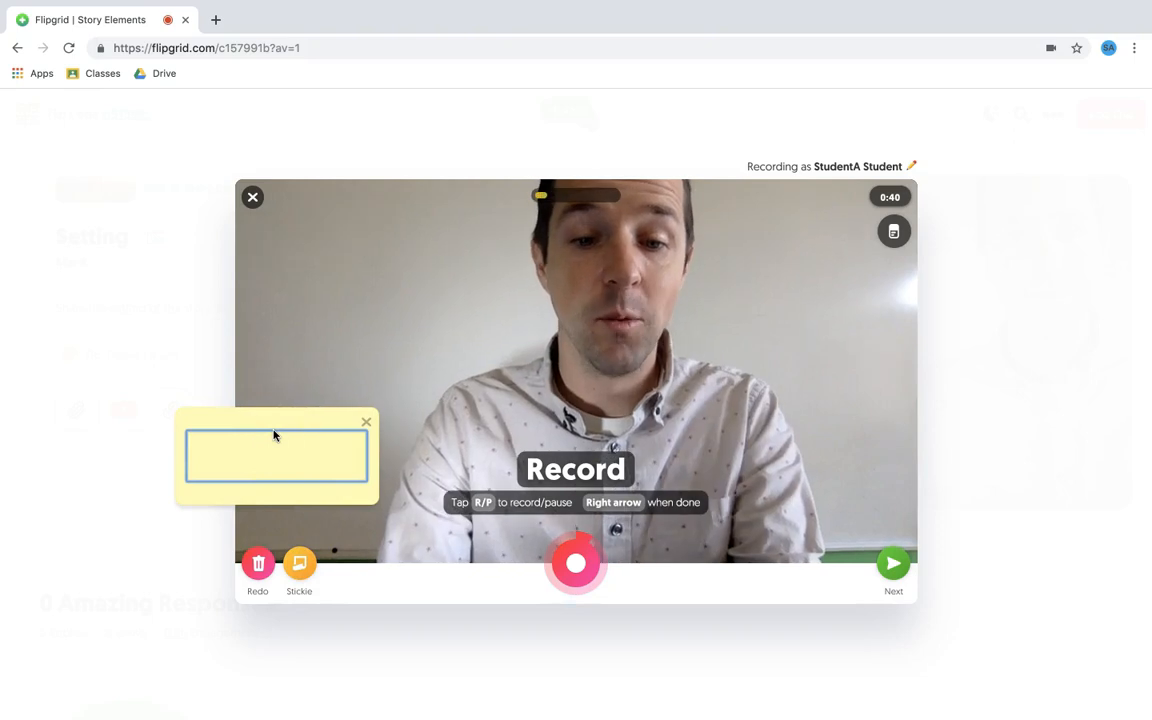
type("S")
key("BackSpace")
type("Time")
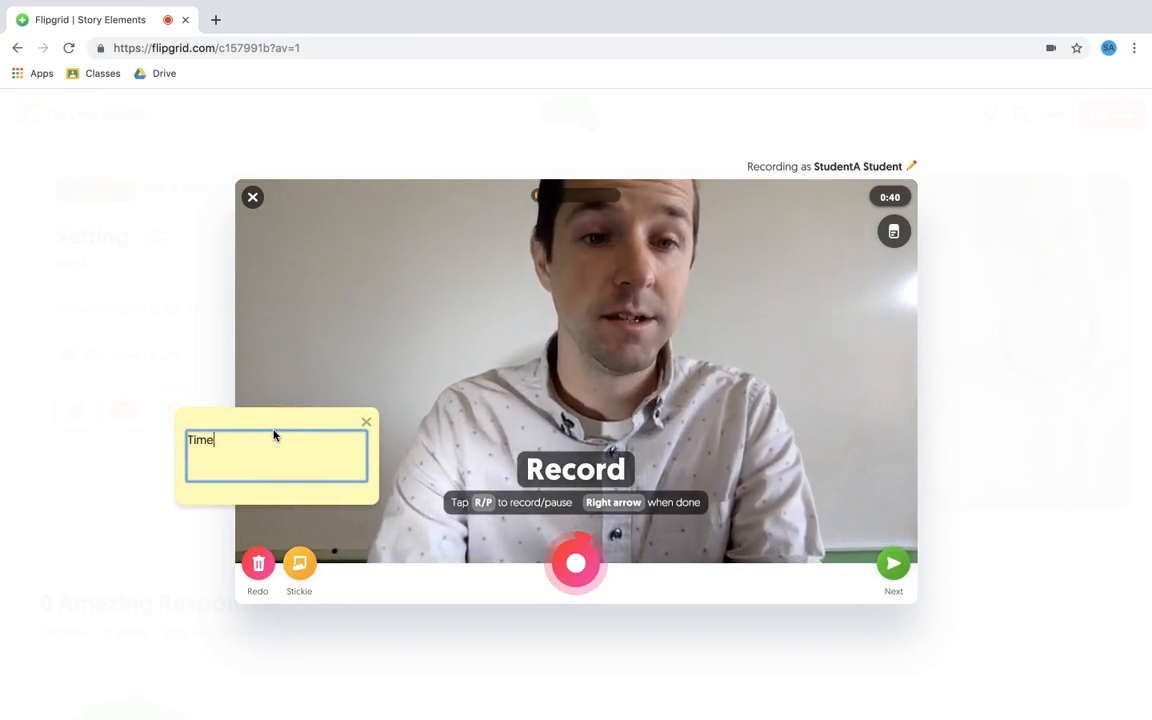
type(" is....")
left_click(369, 606)
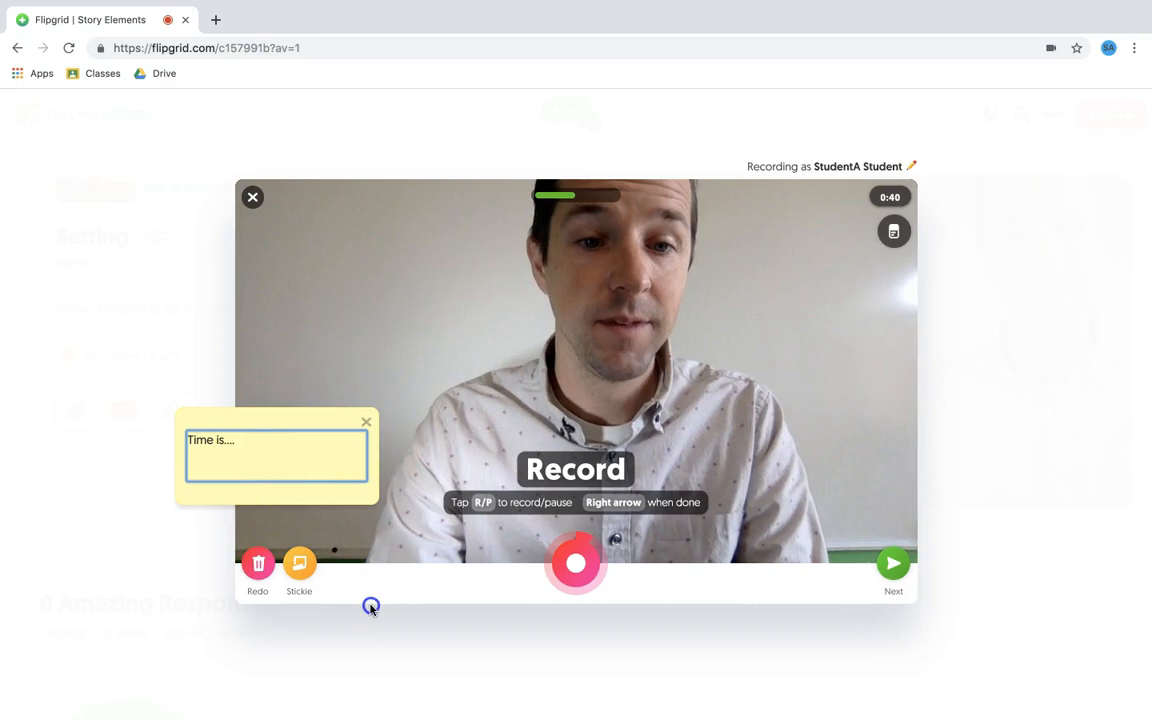
- Add a second sticky note reading "Place.." and move it above the "Time is...." note
left_click(300, 566)
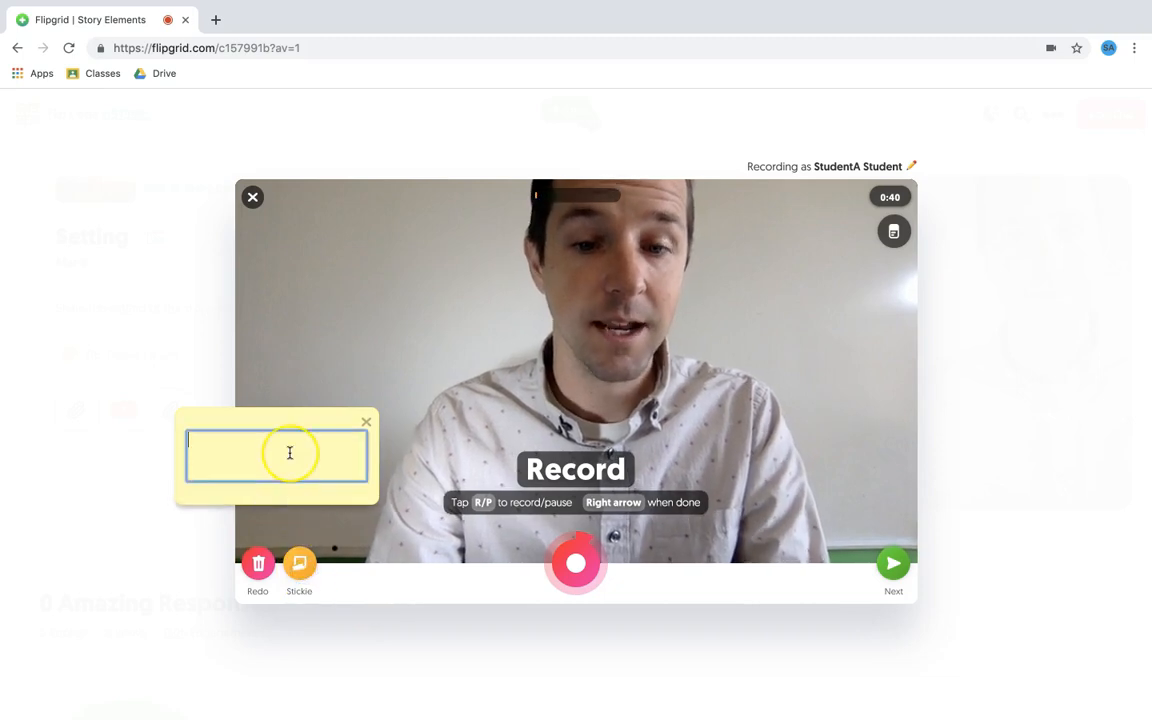
type("Place..")
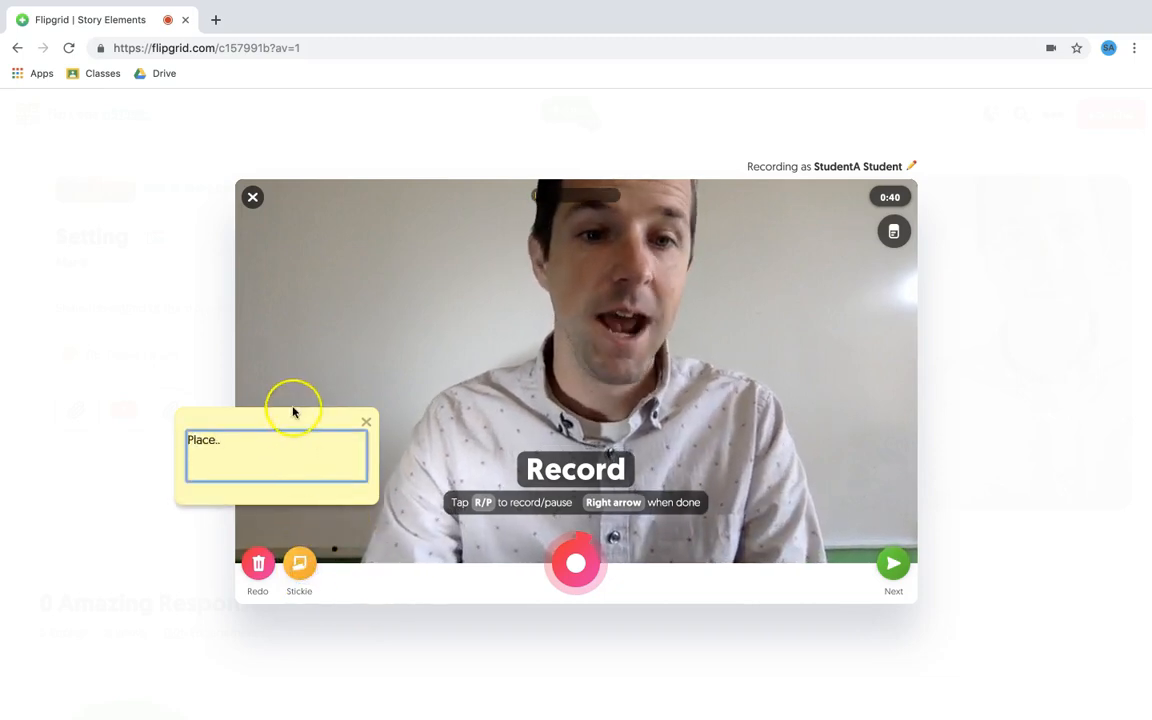
left_click_drag(290, 406, 289, 255)
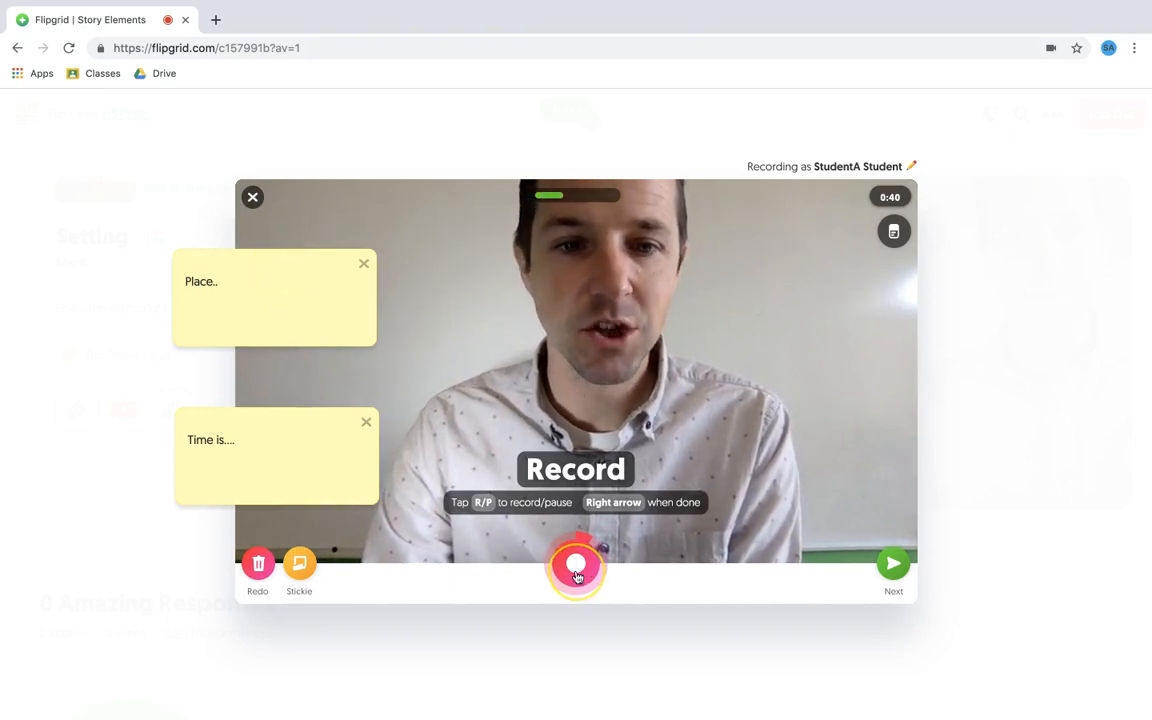
- Discard the recorded clip and review the recording options for camera size, audio and video import
left_click(257, 568)
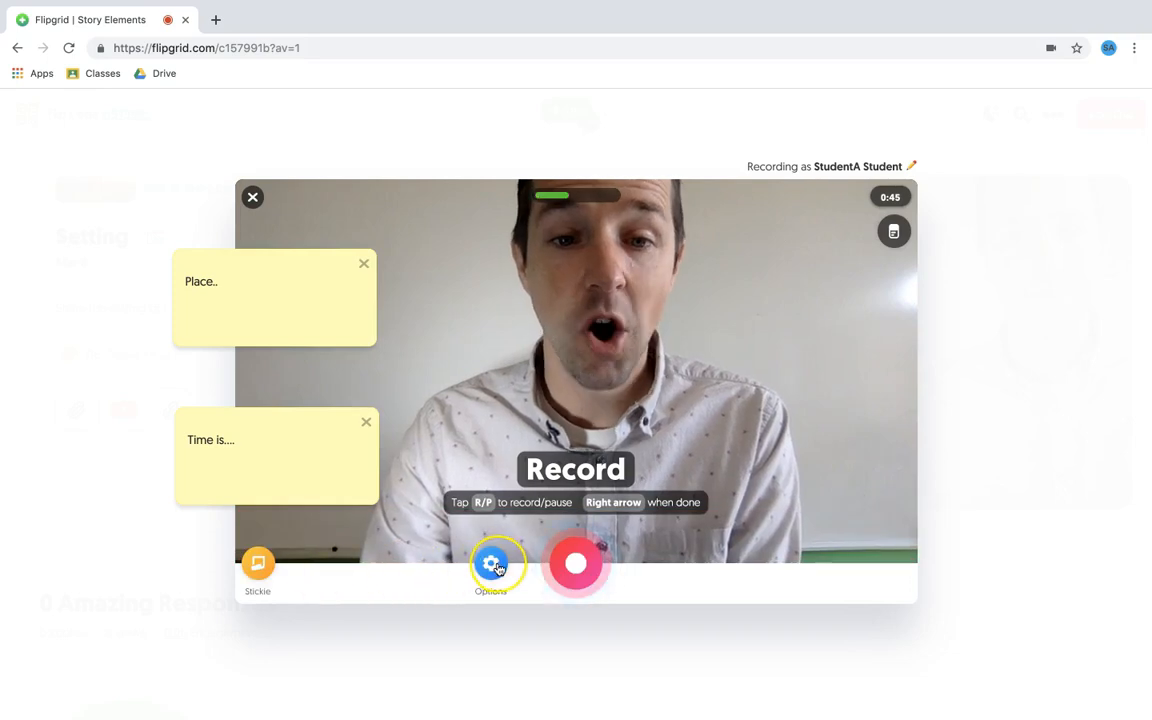
left_click(491, 564)
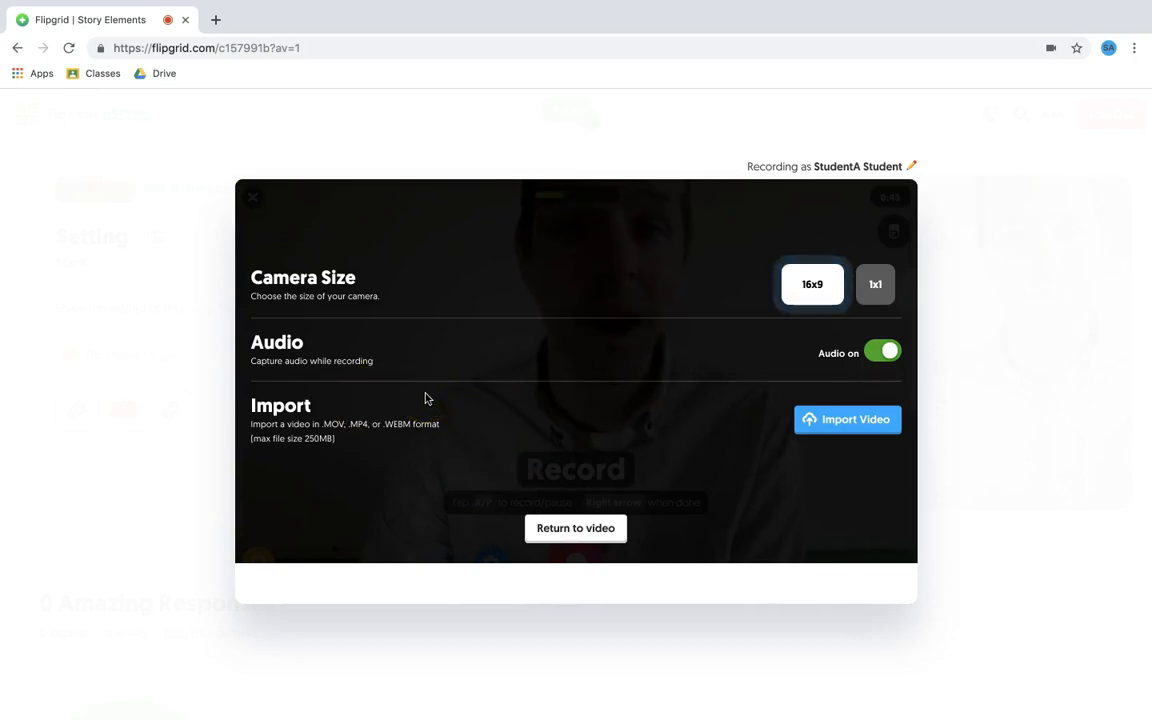
left_click(856, 416)
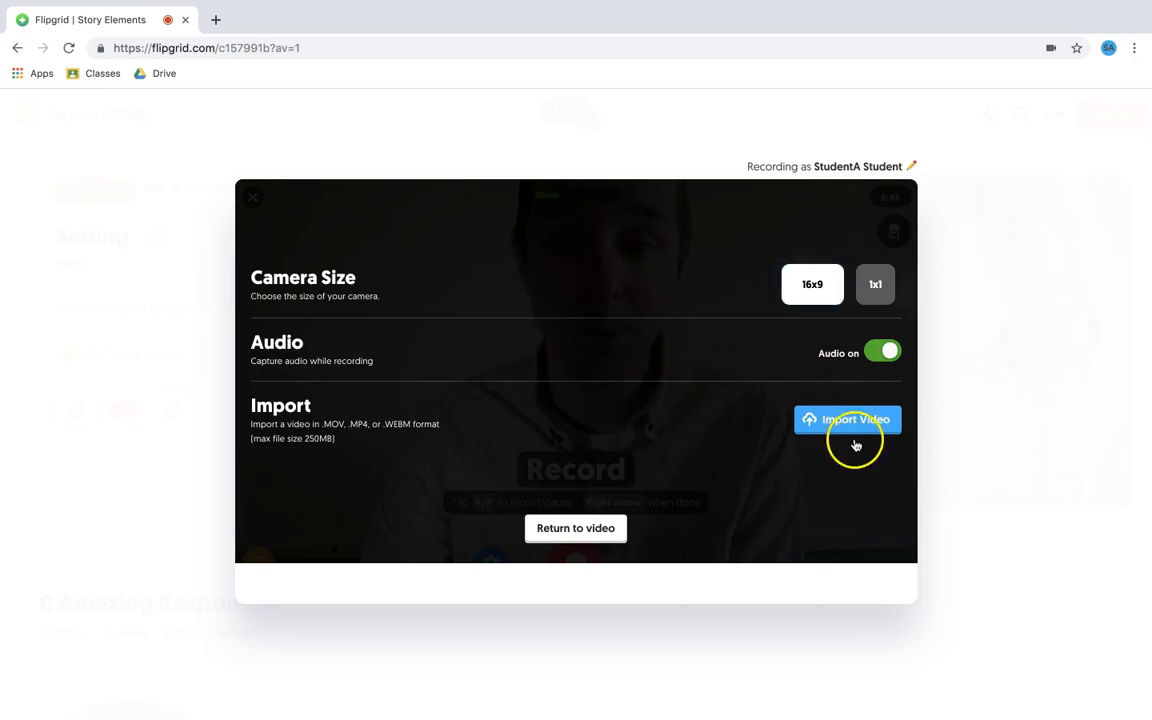
left_click(601, 528)
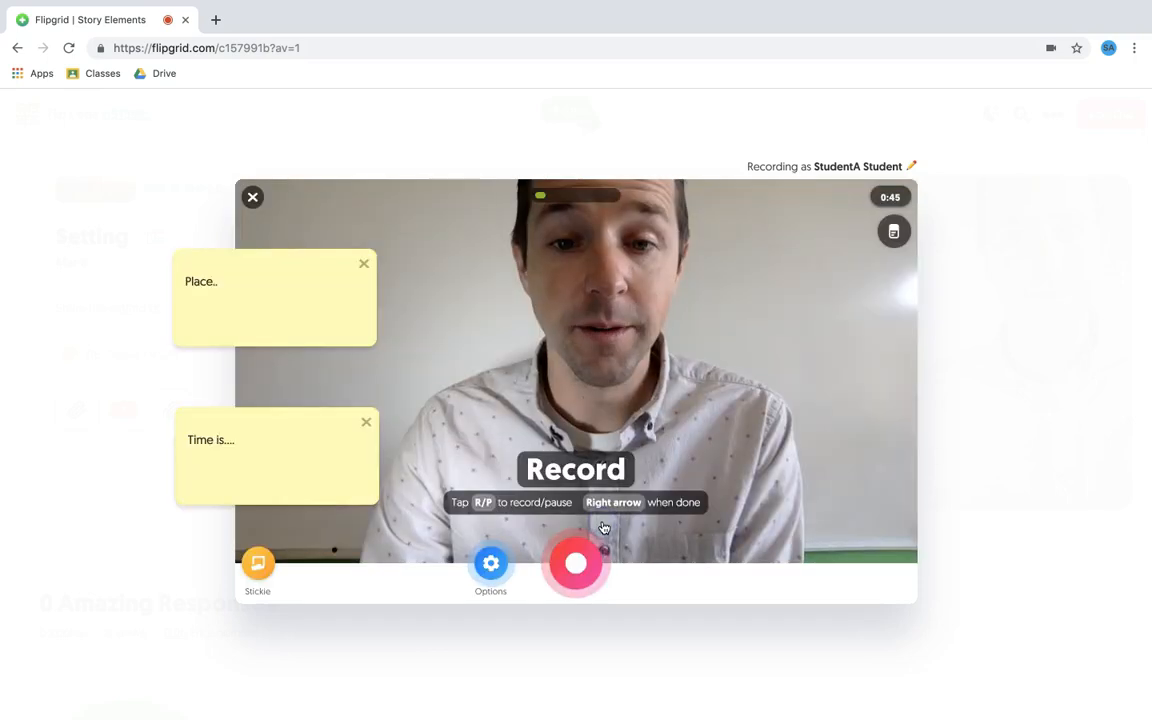
- Record about 2 seconds of new response video and proceed to the review stage
left_click(577, 560)
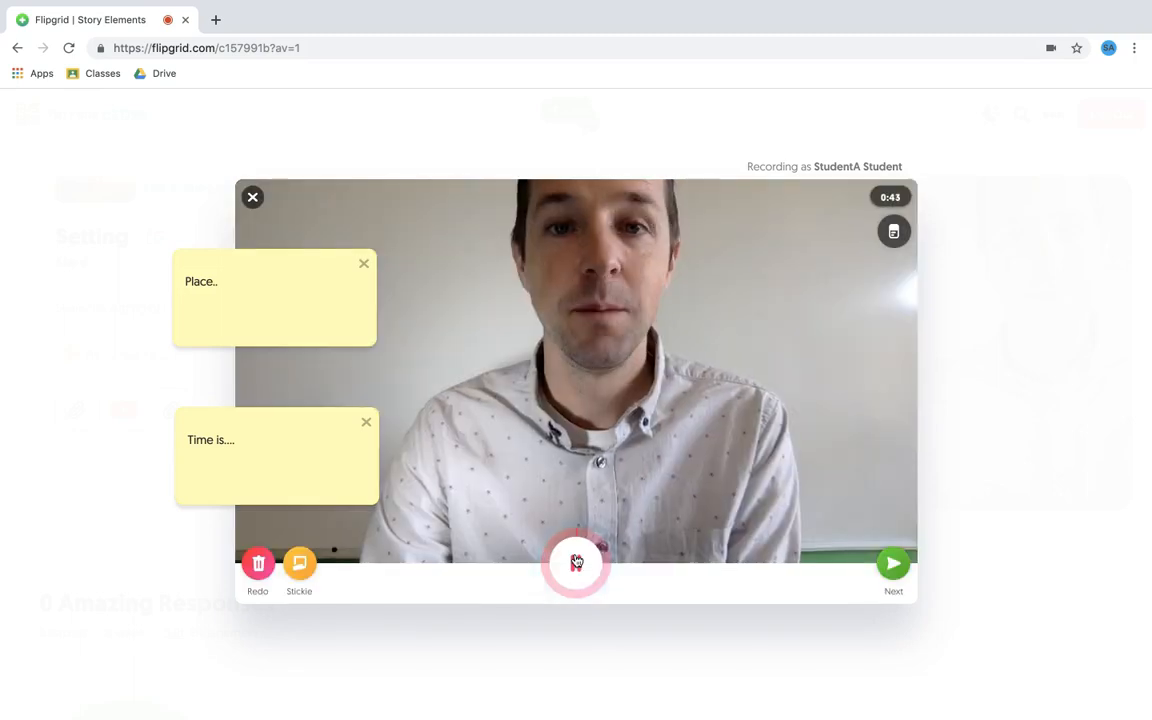
left_click(577, 561)
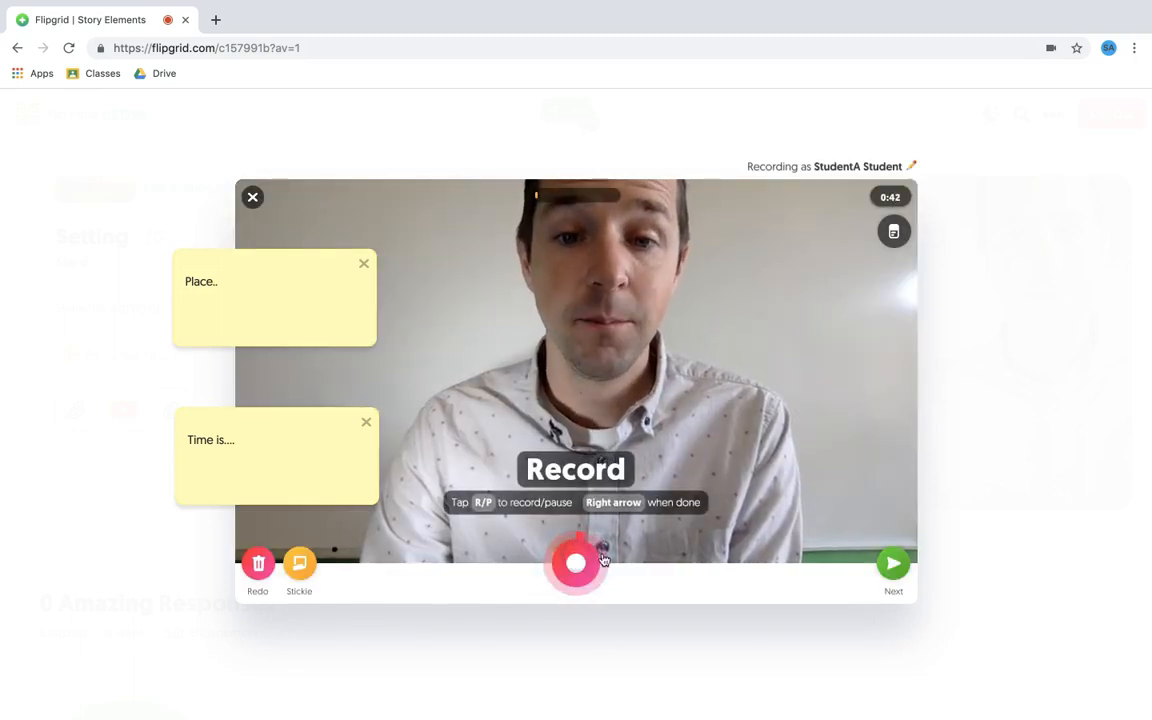
left_click(895, 566)
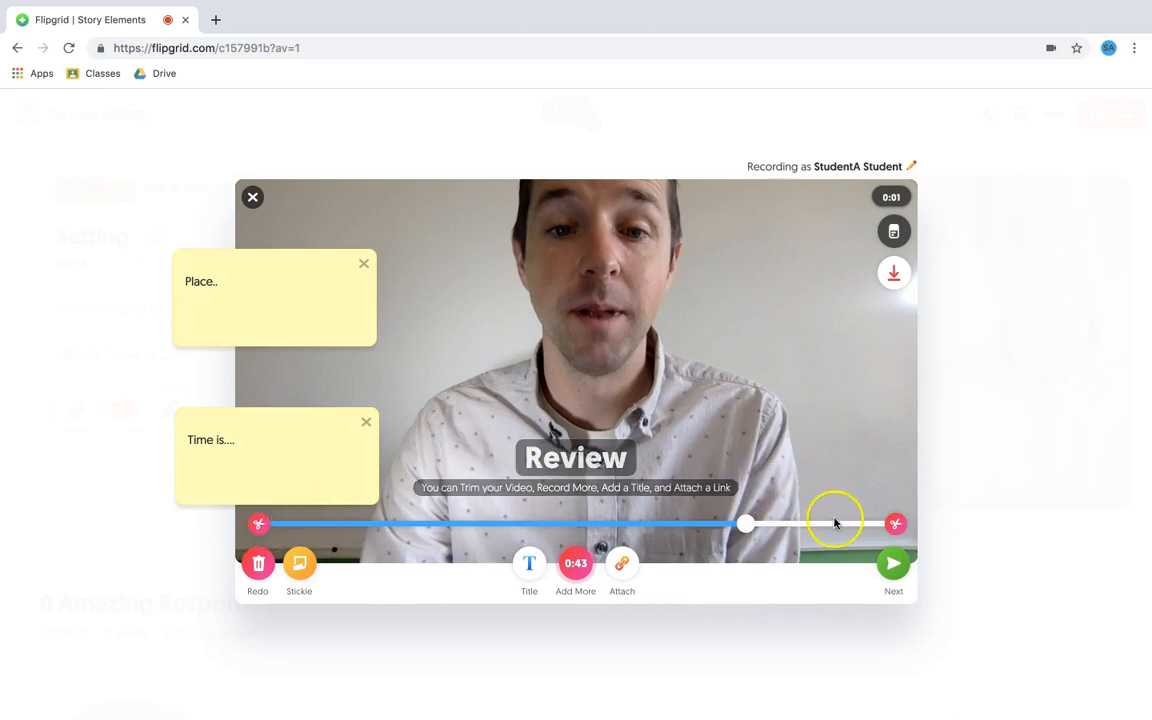
- Title the video response "Setting of my story..."
left_click(531, 558)
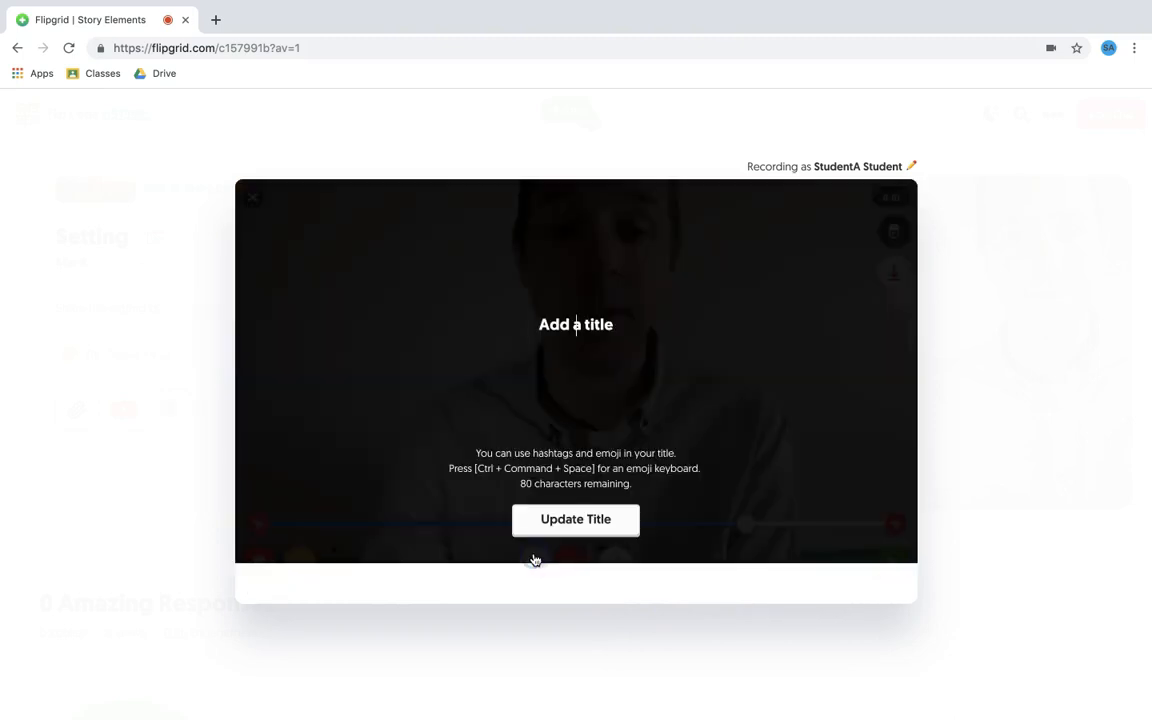
type("SEtting of my story...")
key("Return")
left_click(619, 565)
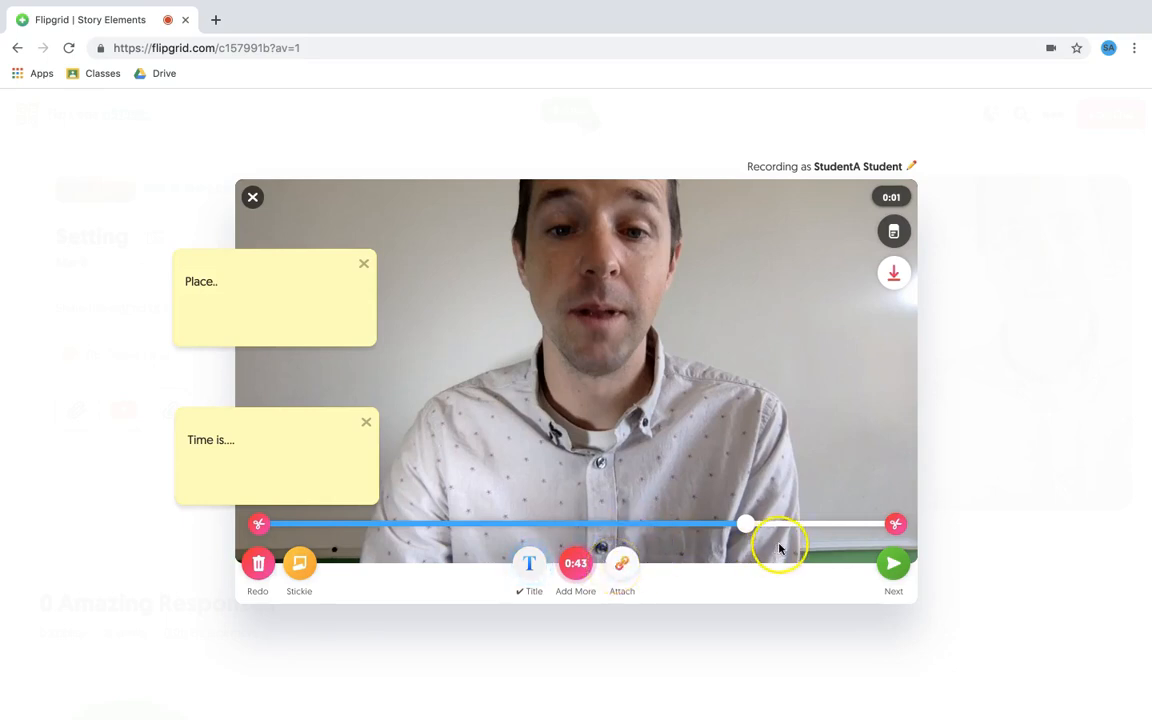
- Take a selfie for the response and place the blue pixel sunglasses sticker over the eyes
left_click(895, 564)
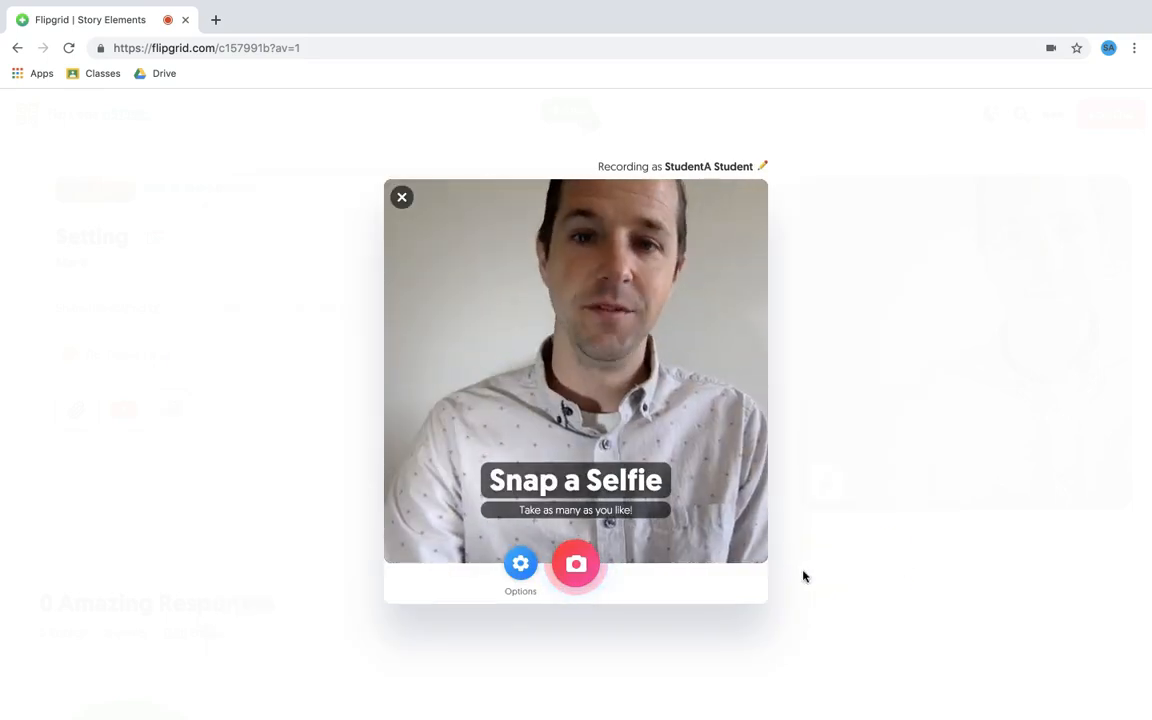
left_click(580, 568)
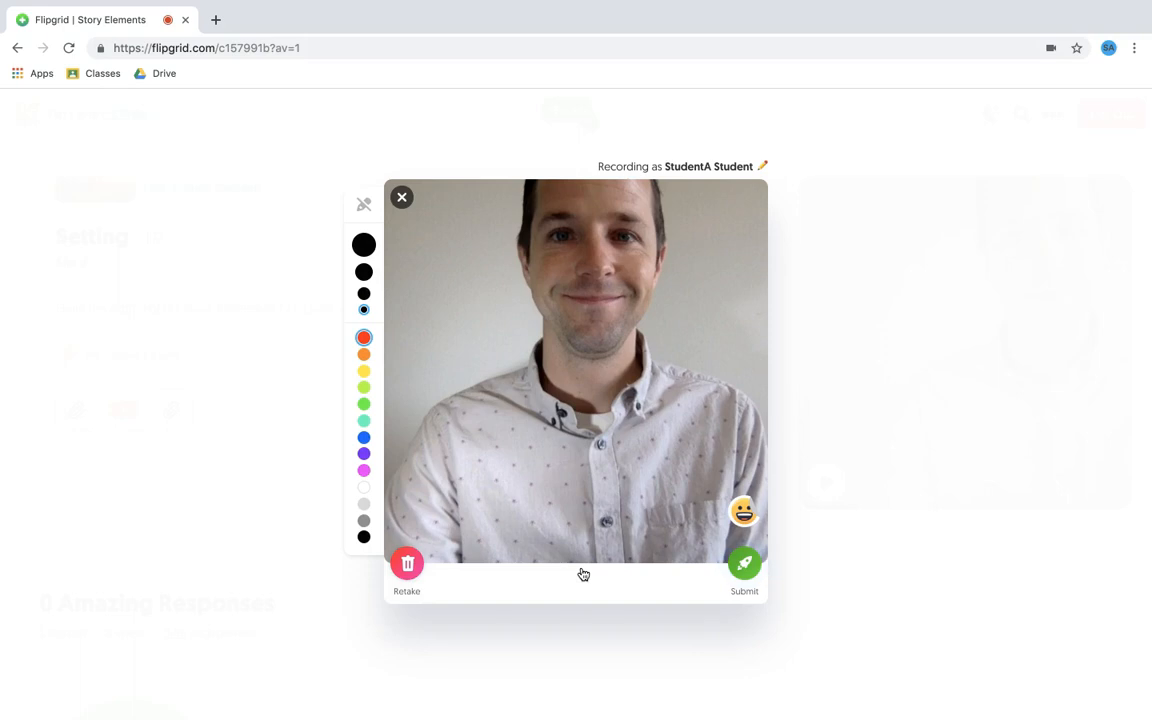
left_click(743, 511)
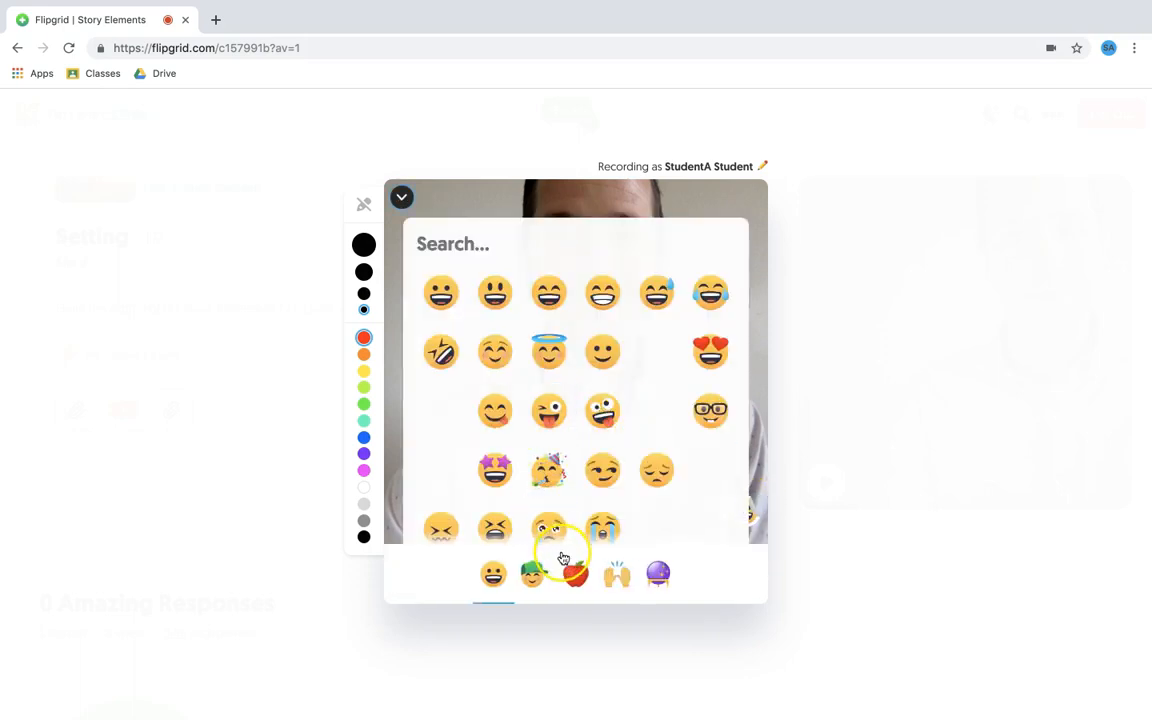
left_click(534, 571)
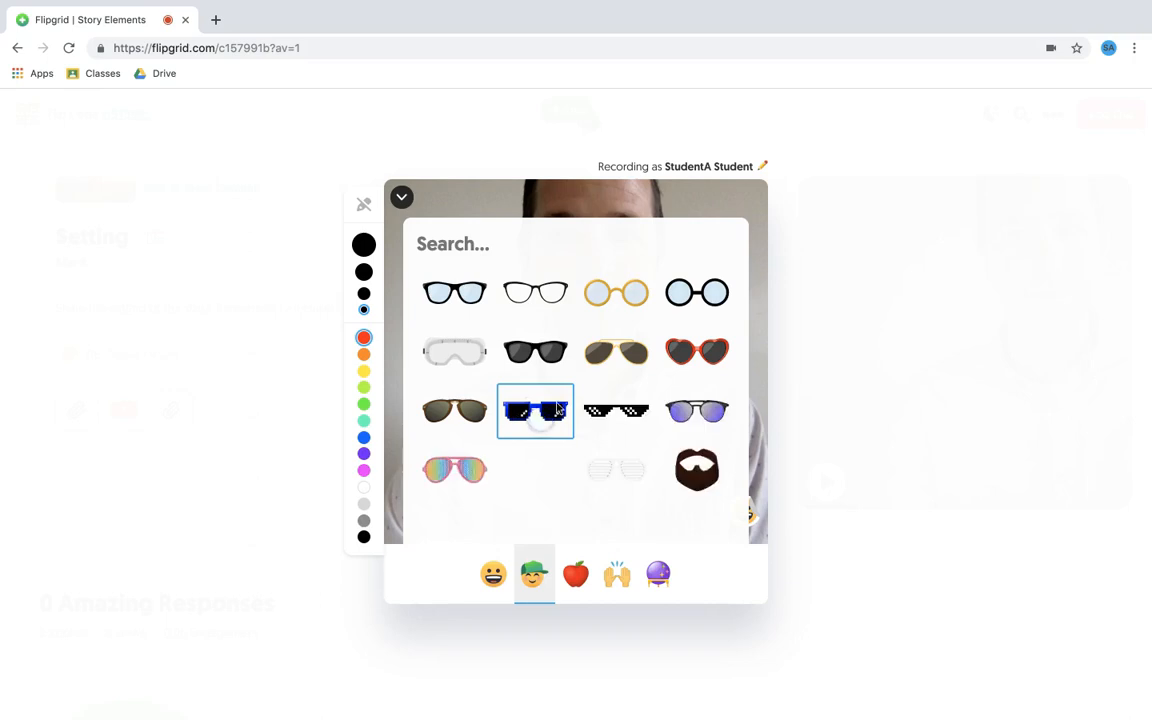
left_click(535, 411)
left_click_drag(492, 391, 558, 240)
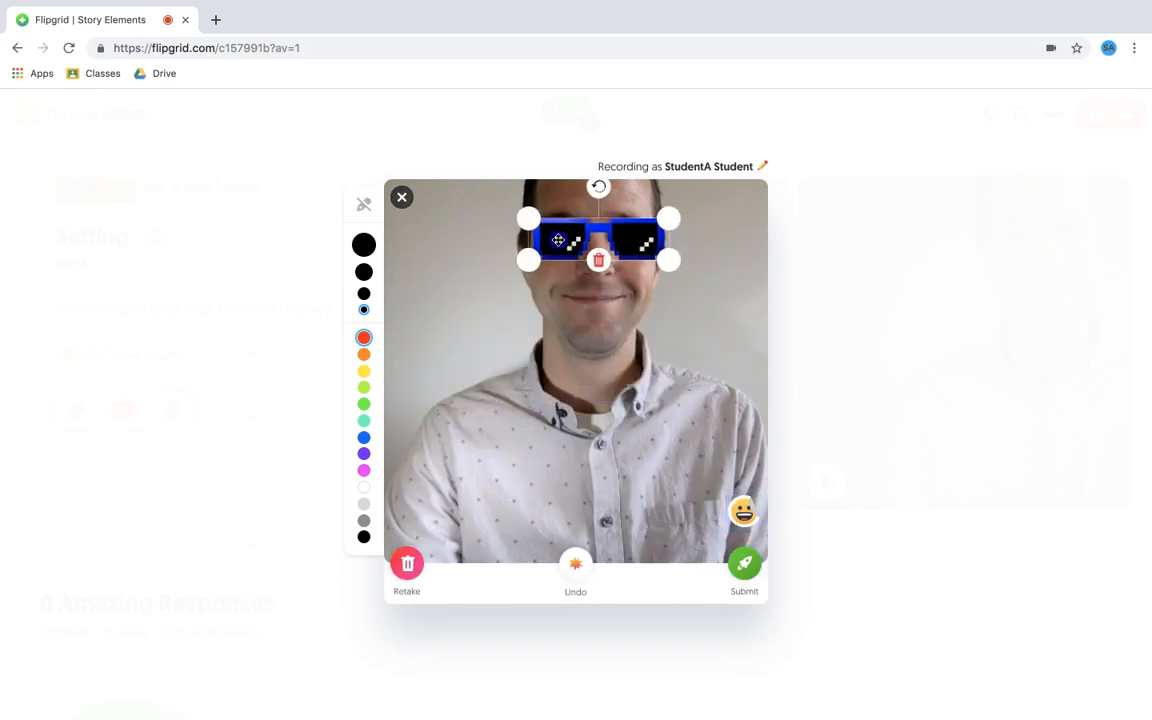
- Handwrite "Text" in yellow across the selfie below the sunglasses
left_click(364, 370)
mouse_move(447, 339)
left_mouse_down()
mouse_move(470, 386)
mouse_move(442, 342)
mouse_move(482, 323)
left_mouse_up()
left_click_drag(472, 366, 517, 357)
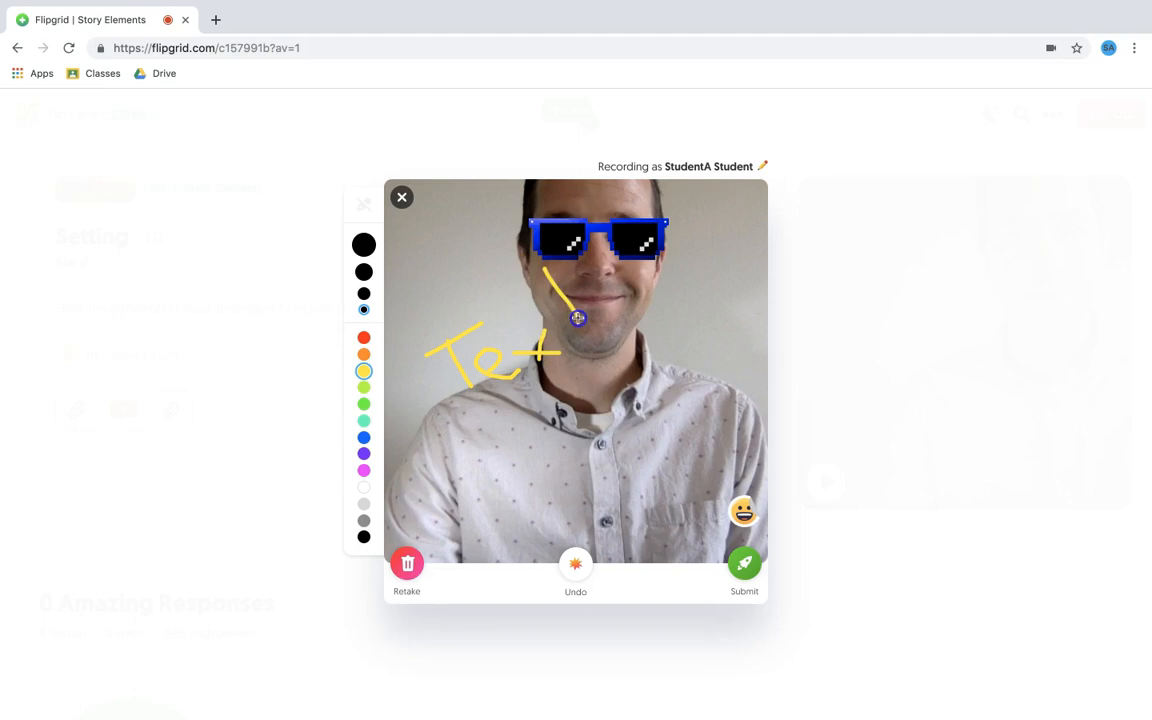
- Submit the video response, complete the submission and view it among the Topic's responses
left_click(746, 566)
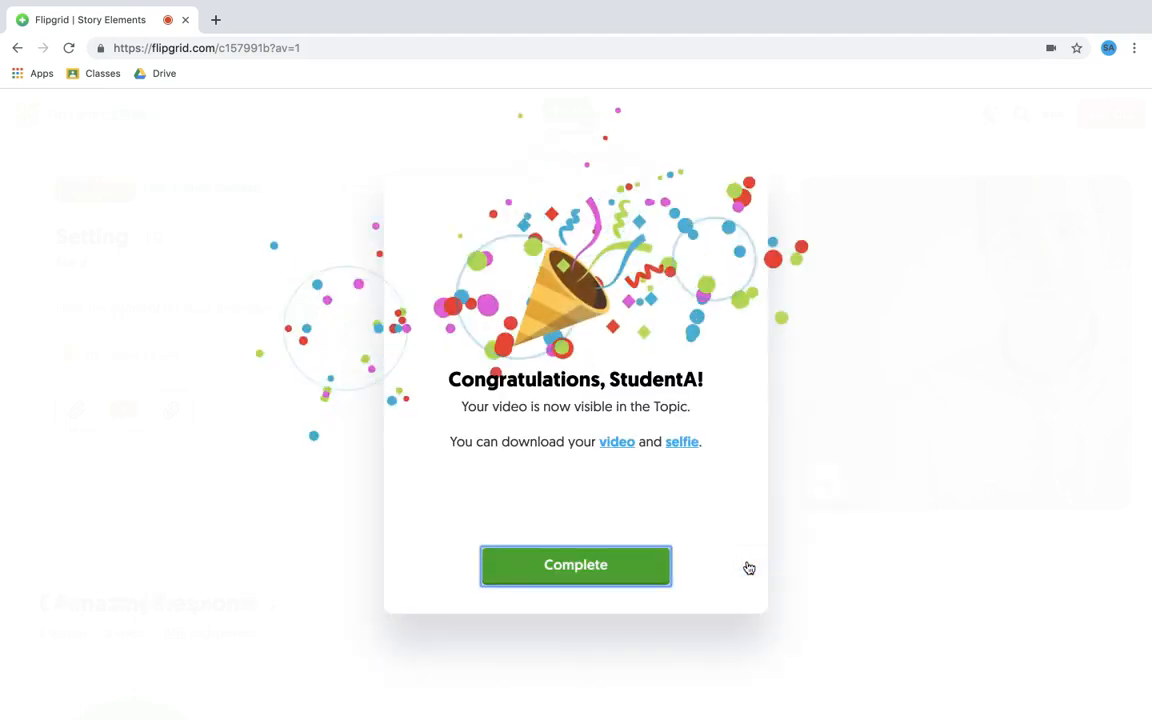
left_click(617, 566)
scroll(491, 465, "down", 2)
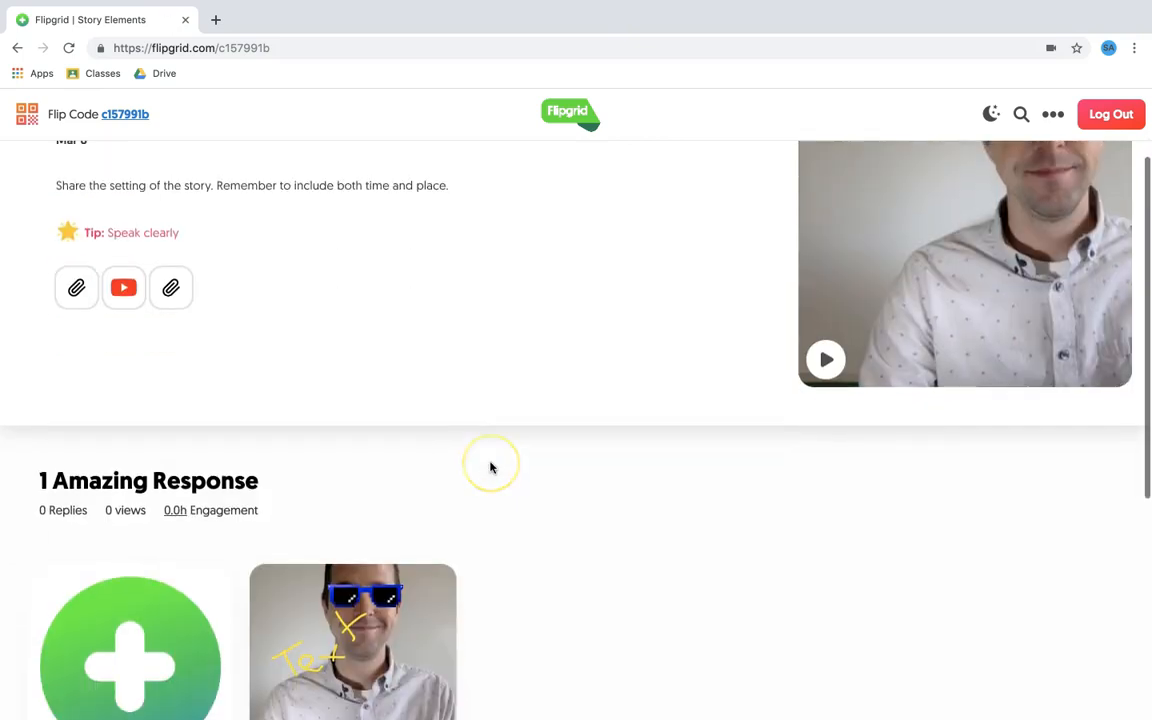
scroll(490, 466, "down", 1)
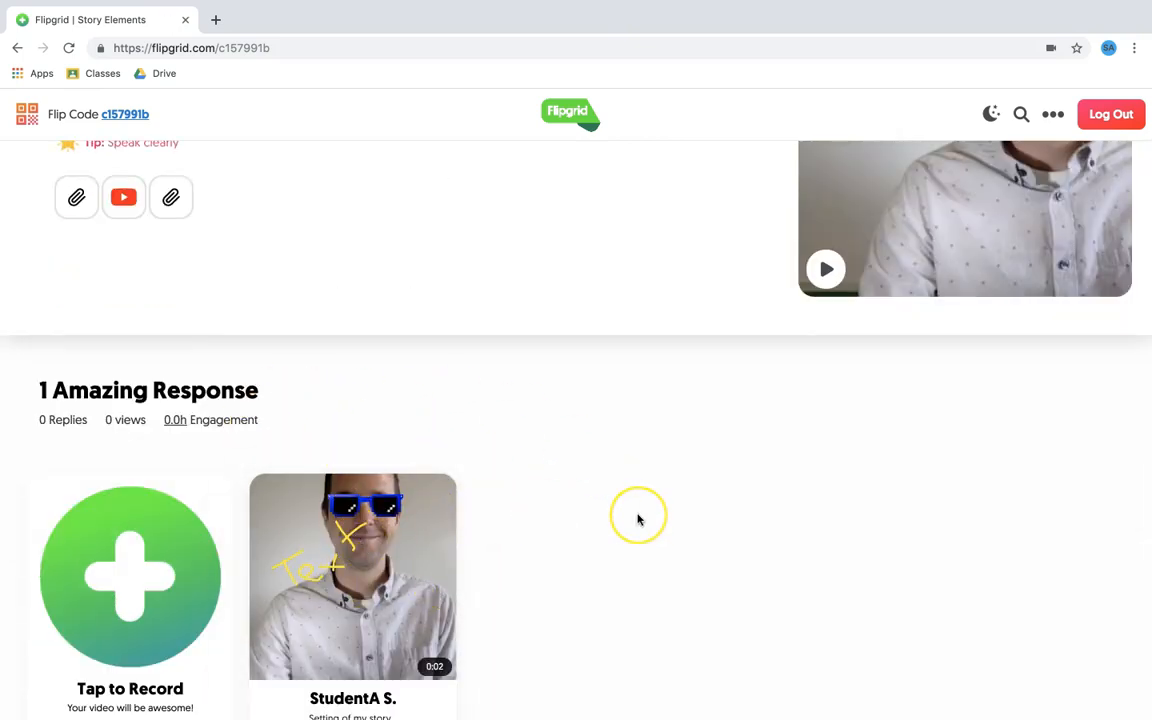
scroll(638, 519, "down", 1)
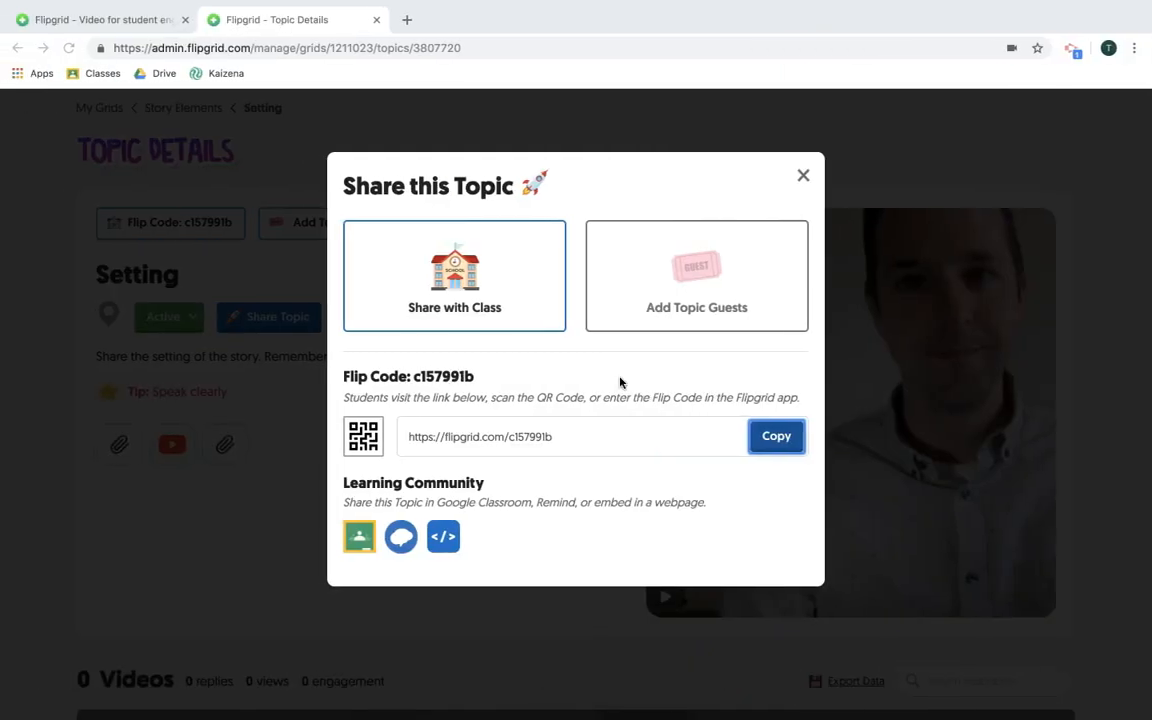
- Close the sharing dialog on the teacher's Topic Details page and refresh the page to load the student's response
left_click(802, 176)
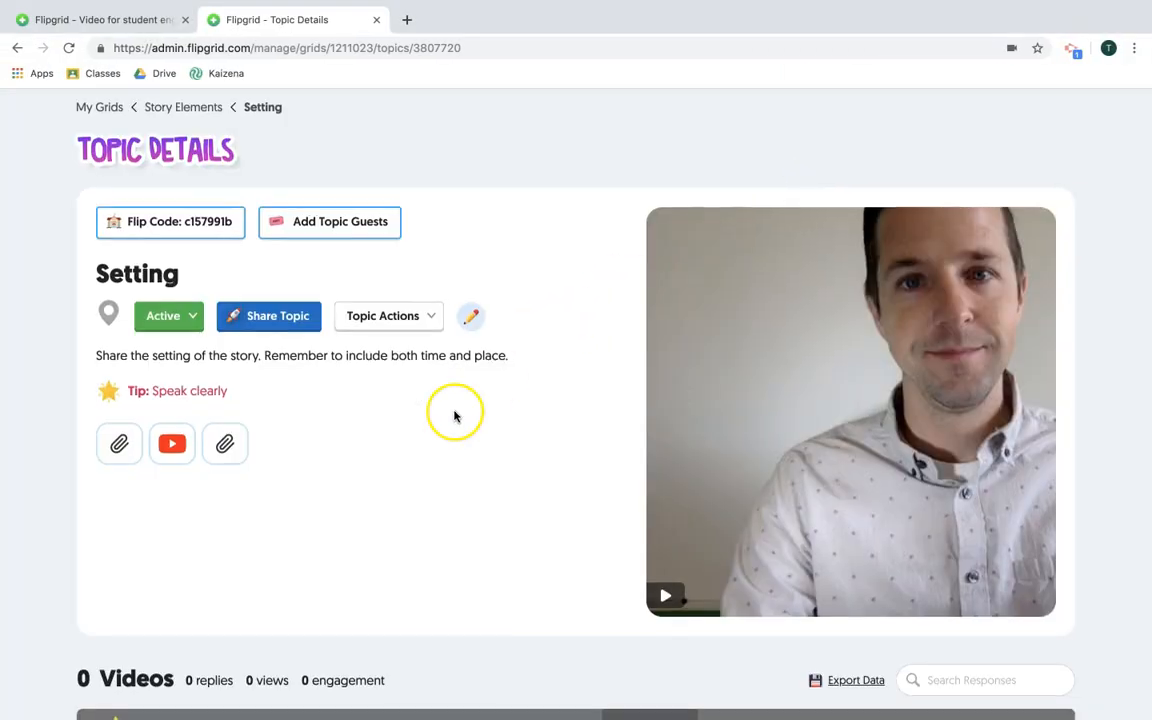
scroll(454, 416, "down", 3)
left_click(69, 48)
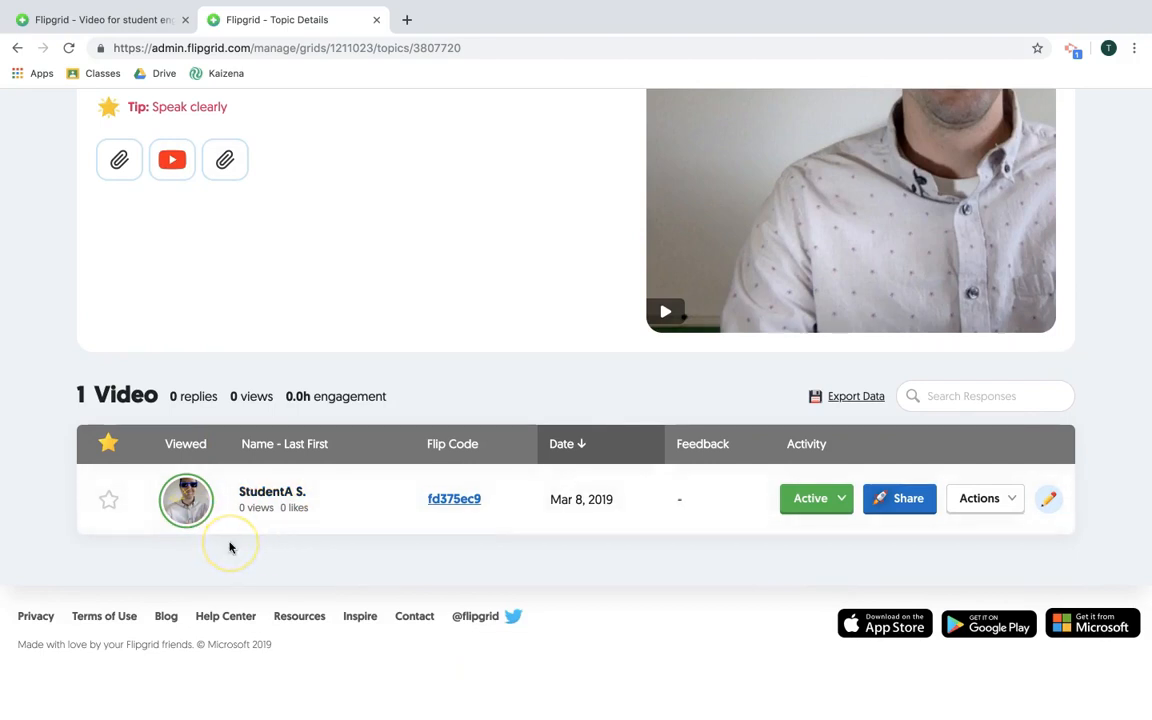
- Play the student's video response and look at the video reply recorder without recording a reply
left_click(192, 508)
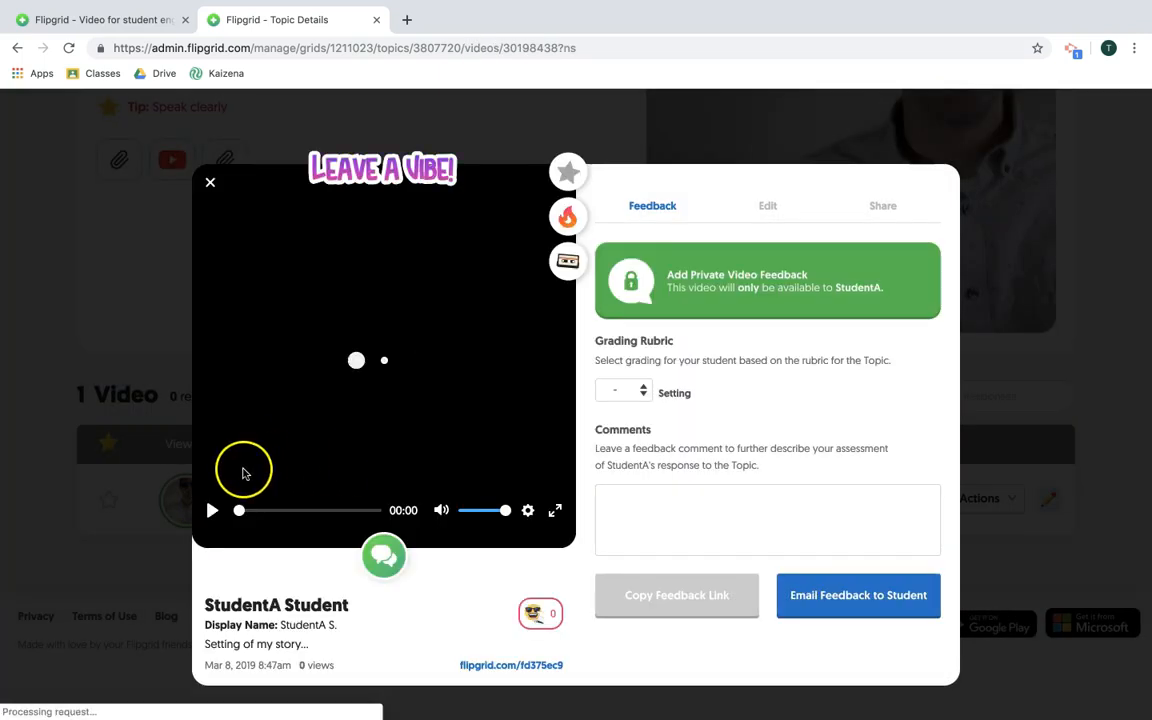
left_click(212, 510)
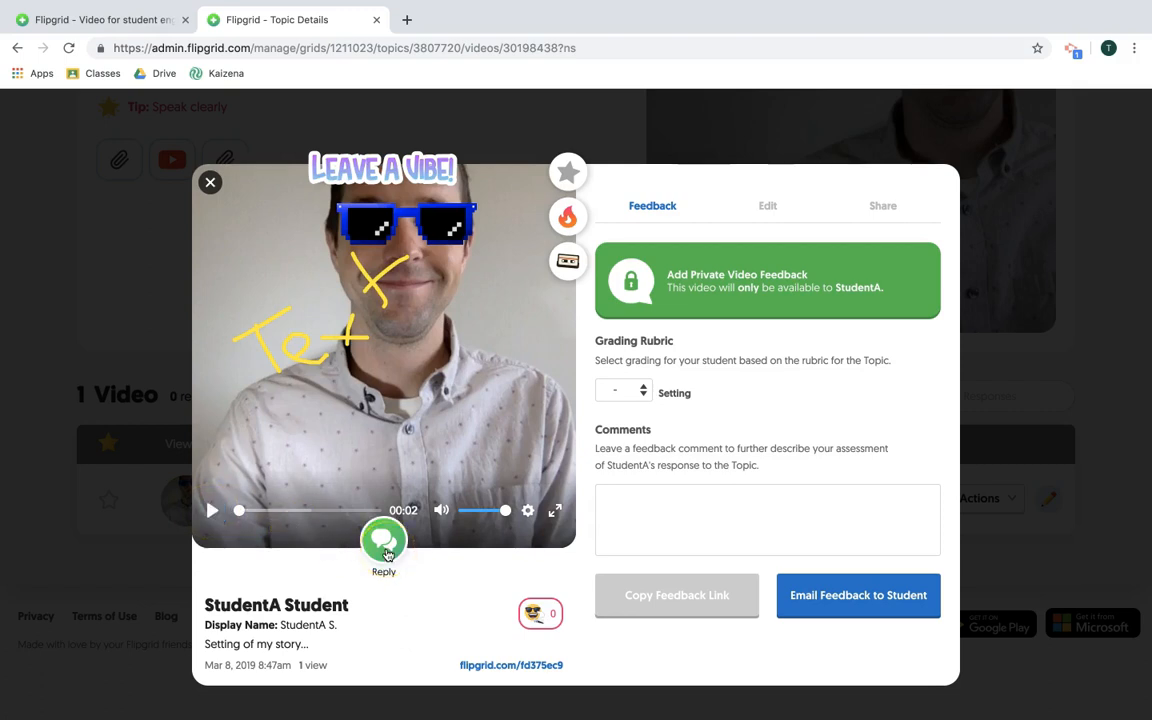
left_click(386, 544)
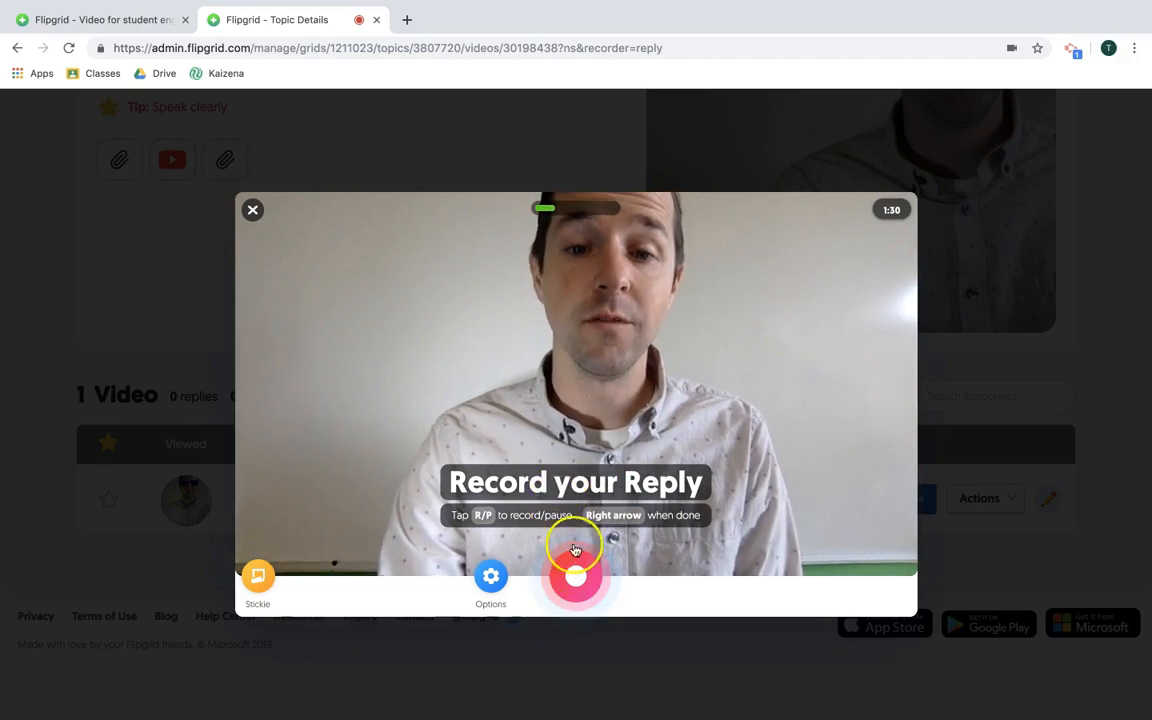
left_click(254, 213)
left_click(212, 510)
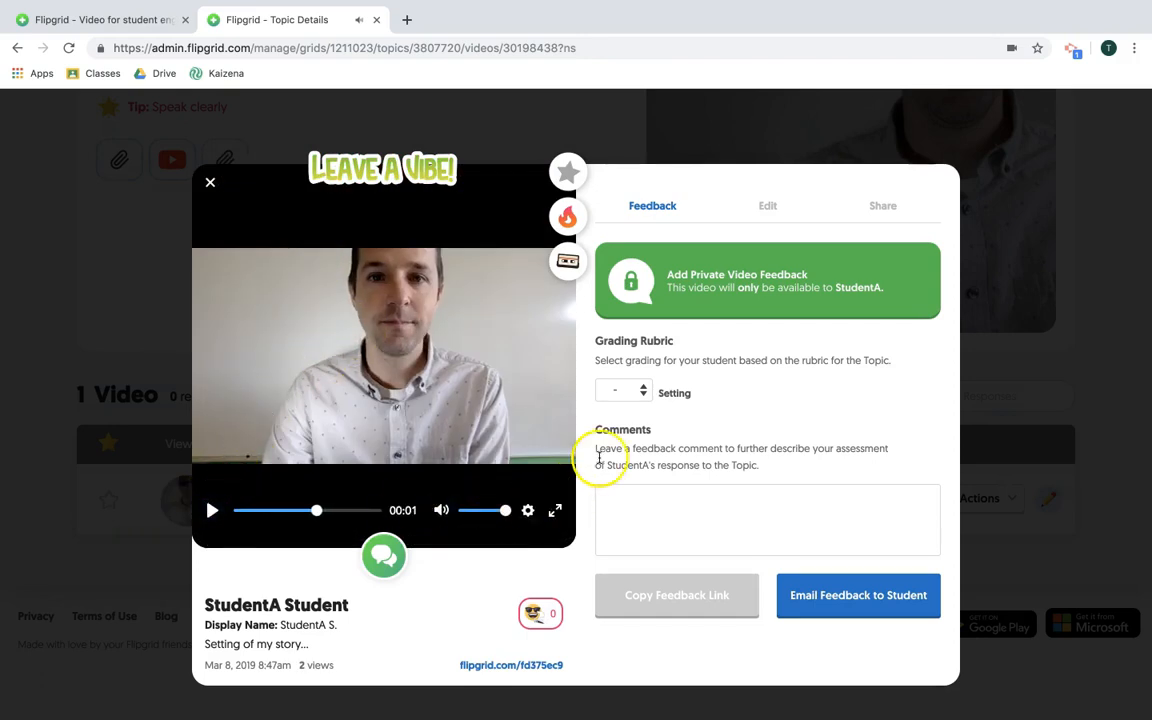
- Grade the response 3 on the Setting rubric and enter the feedback comment "Add specific comments here"
left_click(645, 393)
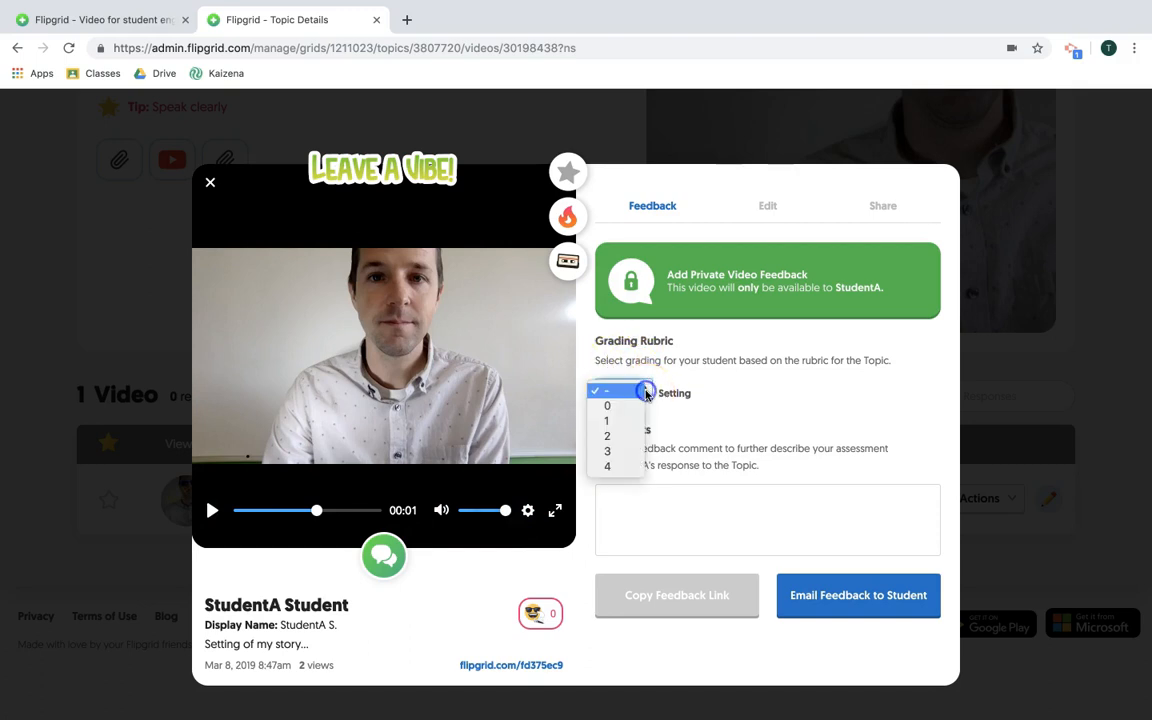
left_click(620, 452)
left_click(643, 504)
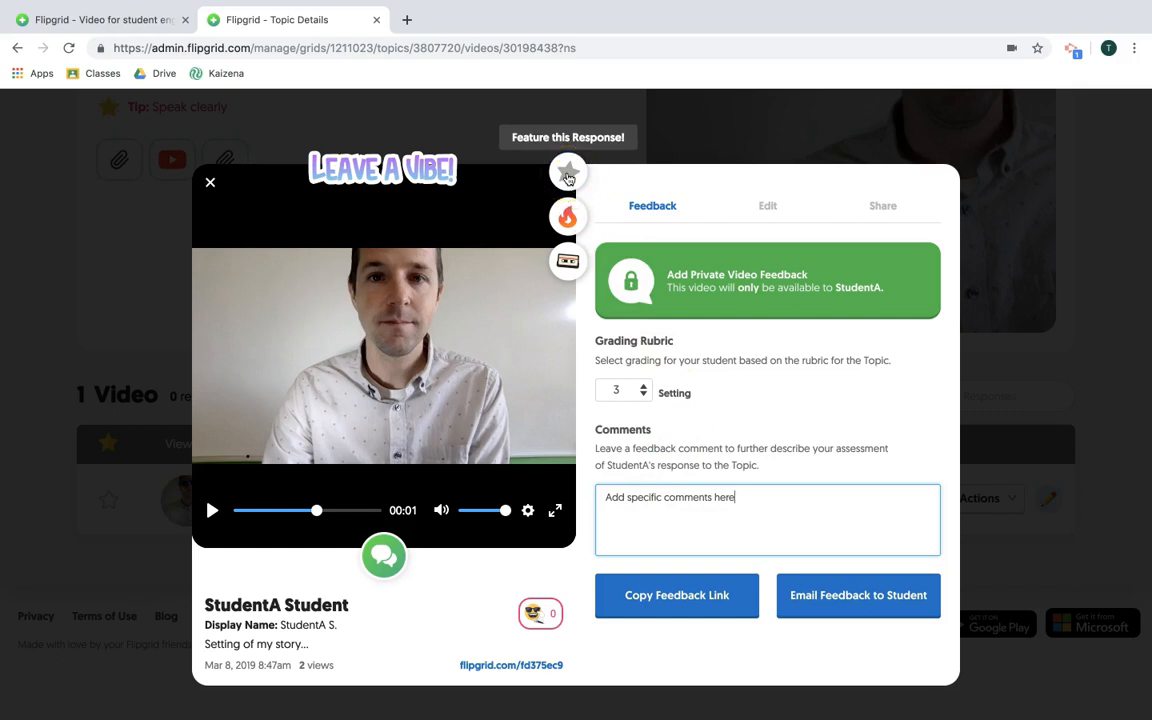
- Leave the Vibe "Amazing!" on the student's response and update the response
left_click(423, 178)
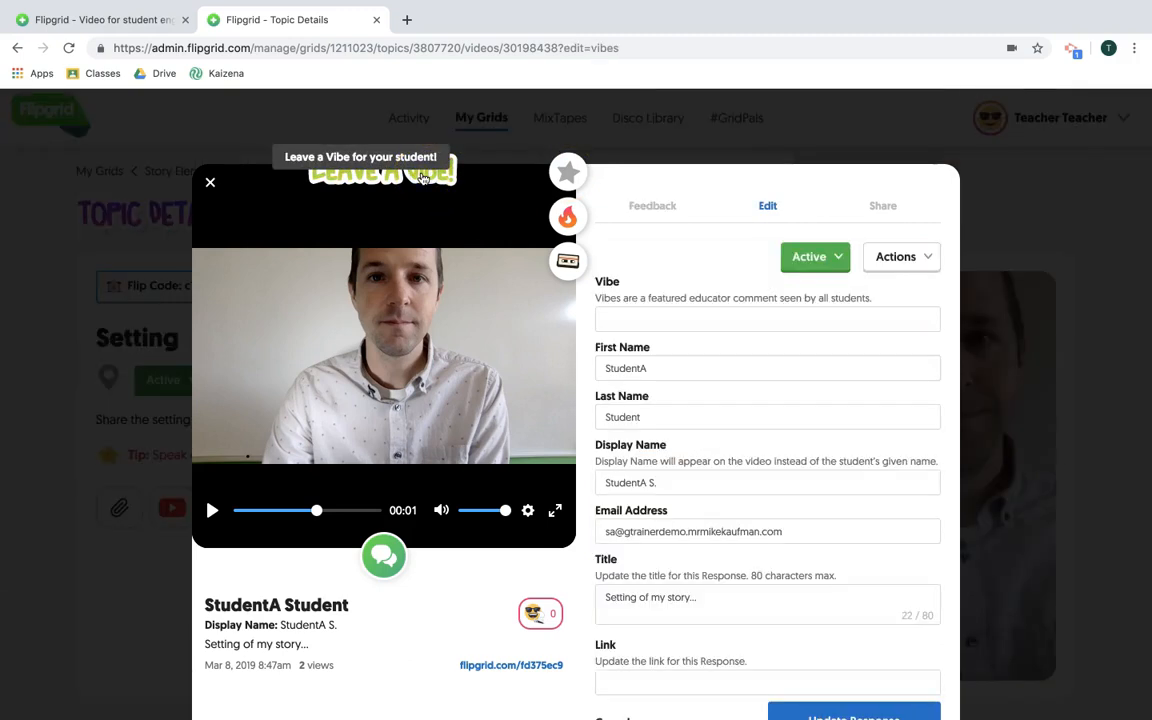
type("Amazing!")
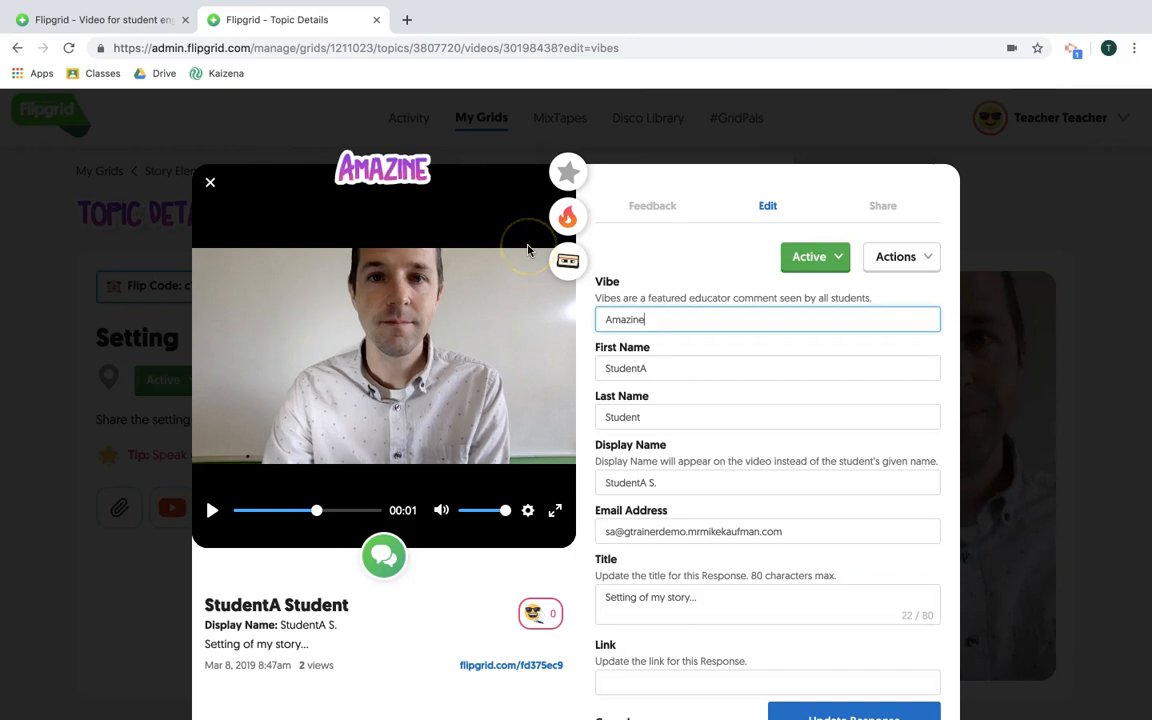
scroll(817, 367, "down", 2)
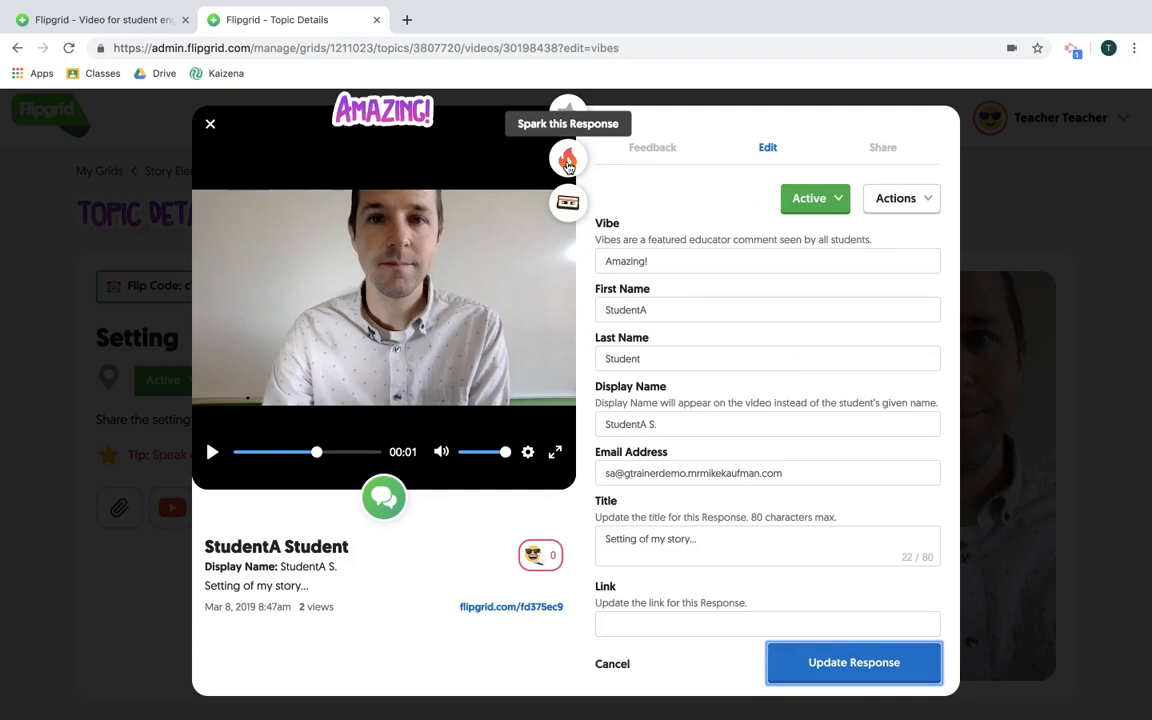
- Check the Spark and MixTape options for the student's response and like the video
left_click(566, 160)
left_click(567, 204)
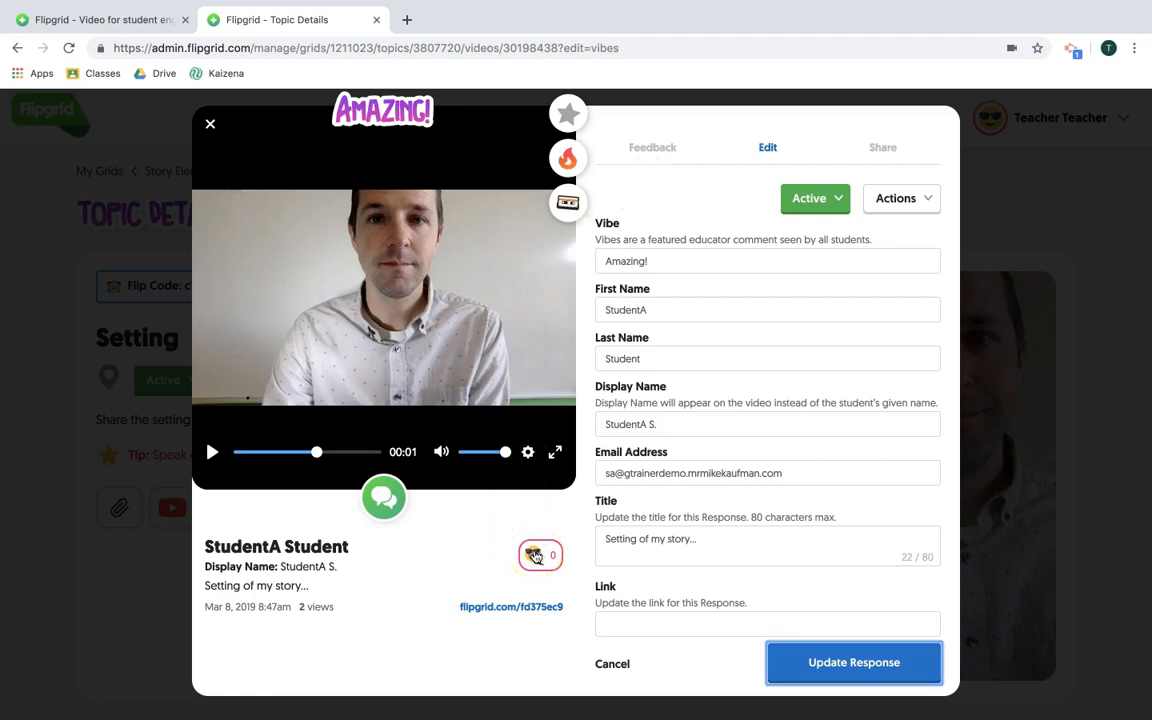
left_click(533, 556)
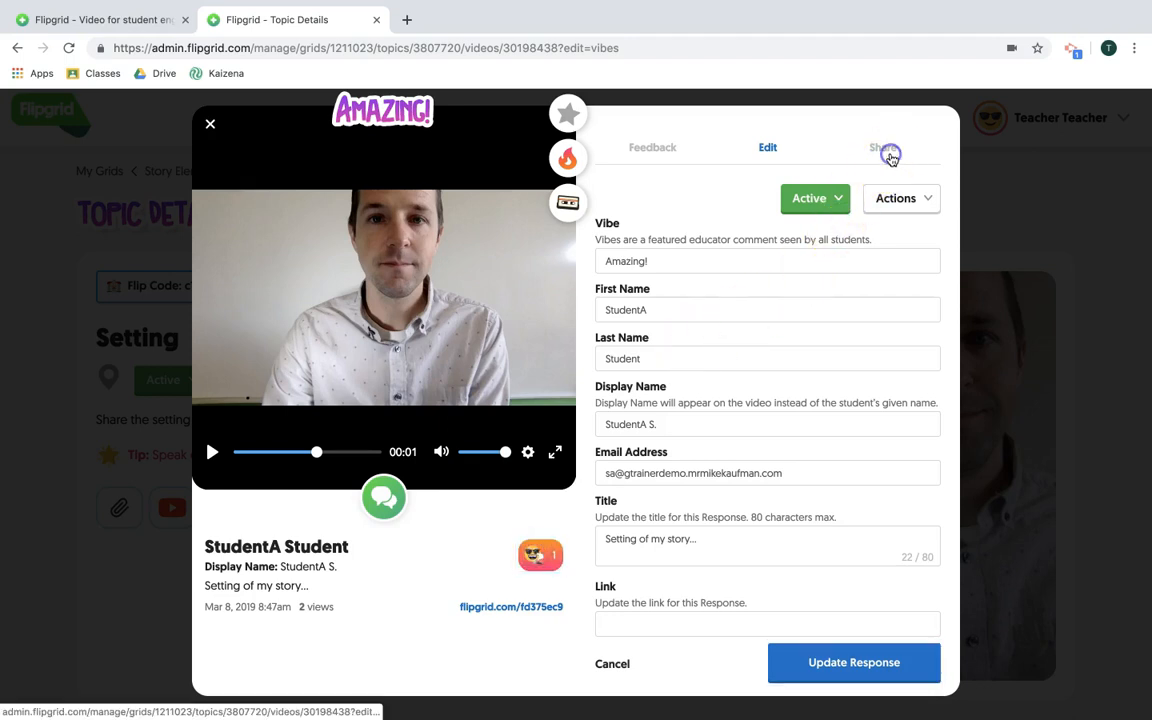
- Close the response and examine its visibility choices and available actions in the Topic's video list
left_click(888, 152)
key("Escape")
scroll(521, 300, "down", 5)
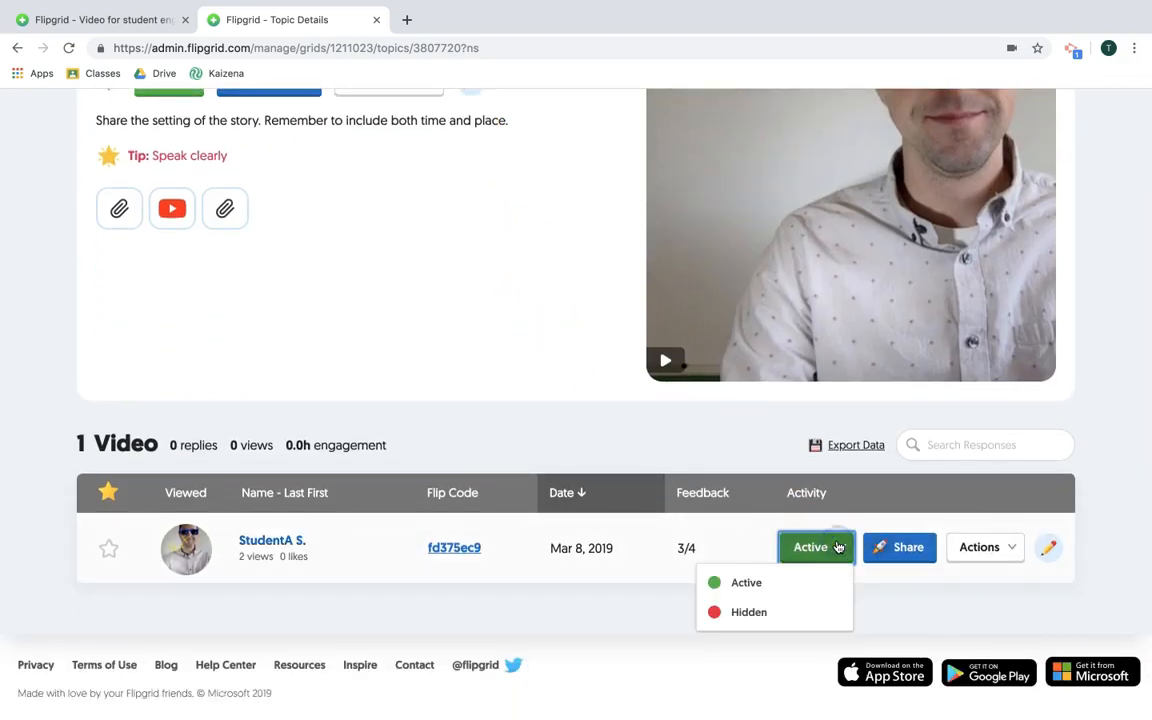
left_click(1008, 547)
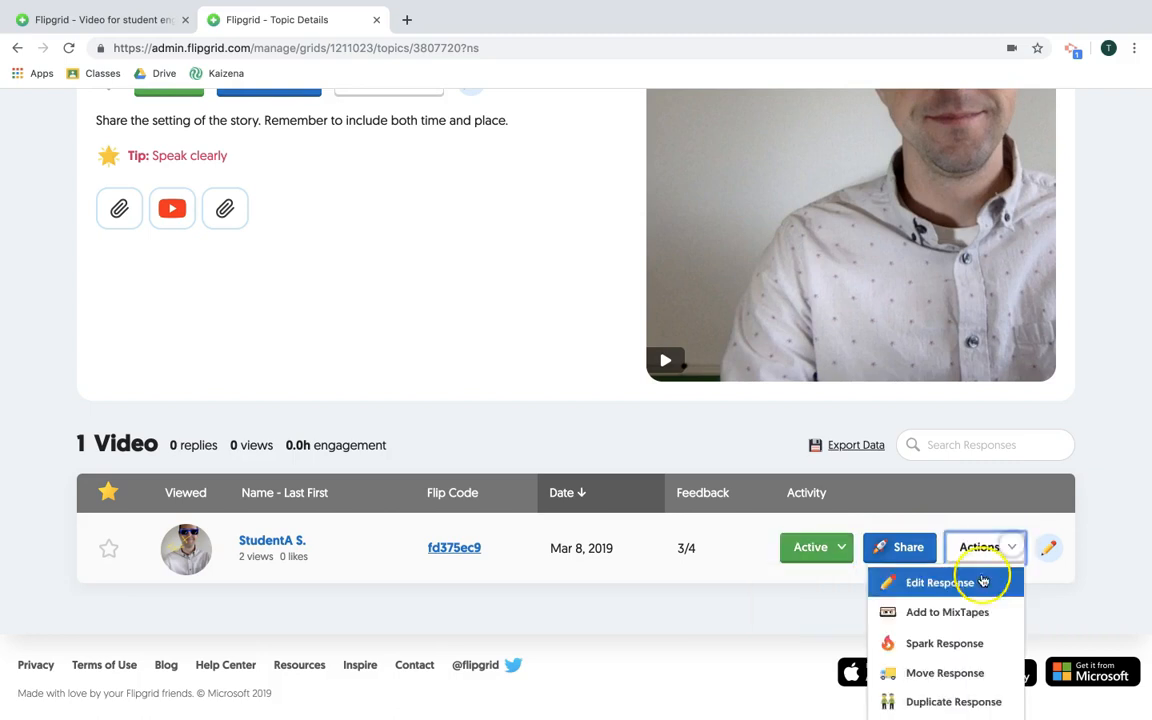
scroll(942, 650, "down", 1)
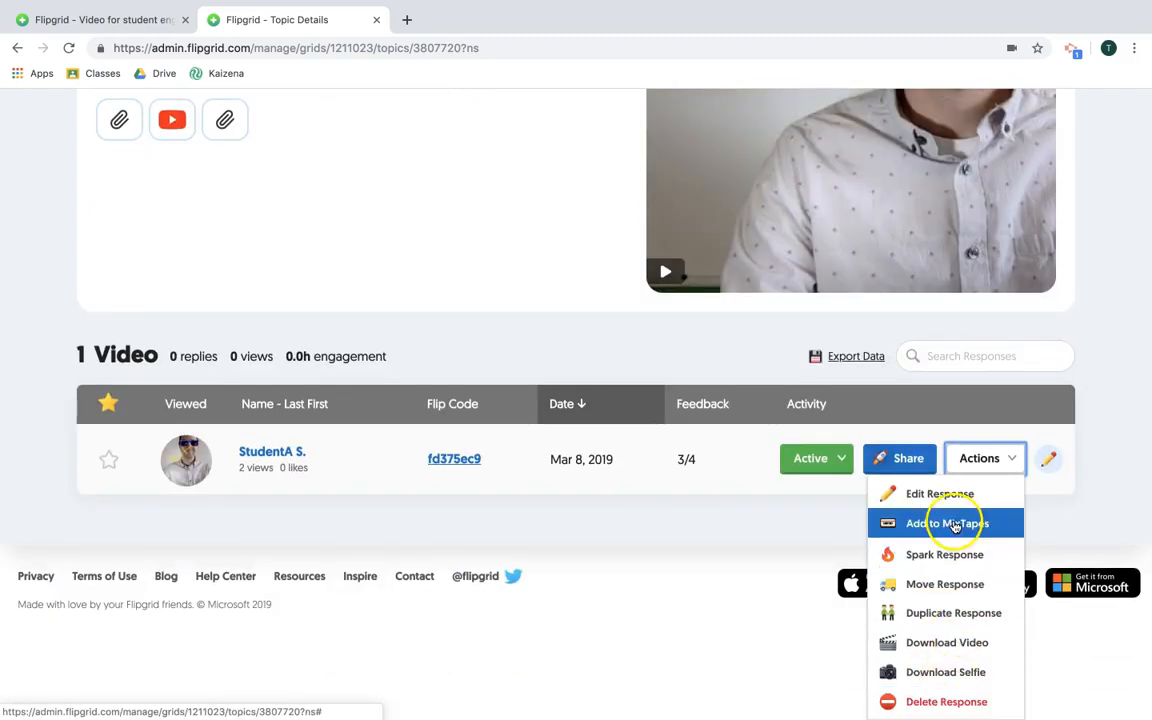